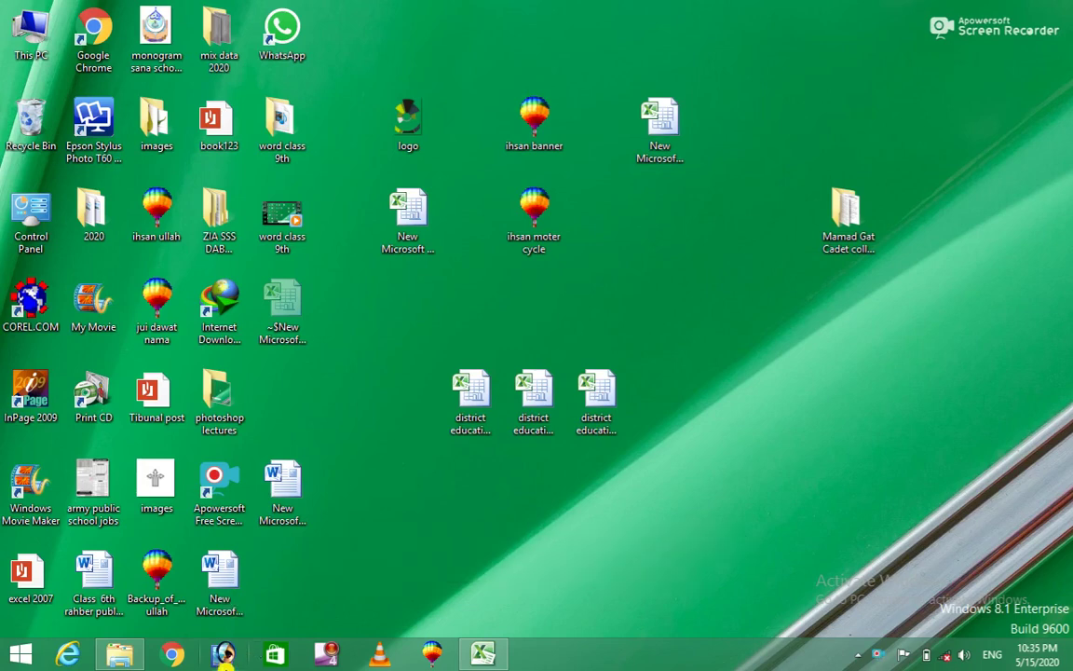
# - Restore the Excel workbook with the s.no, name, f/name and class headers from the taskbar
pyautogui.click(487, 657)
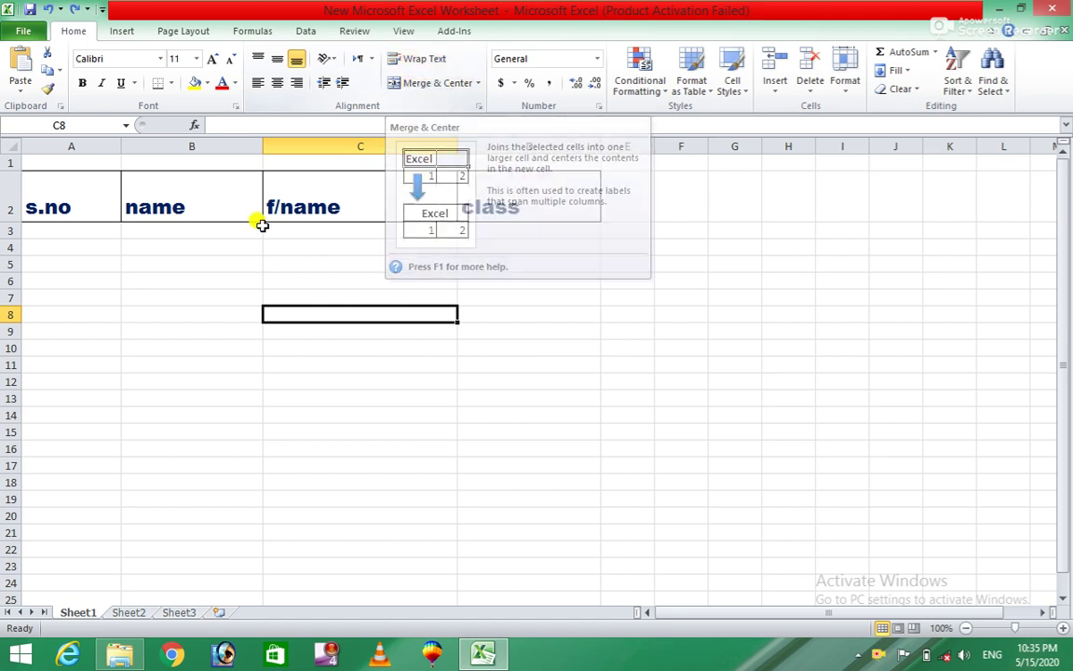
# - Replace the 'name' heading in B2 with 'how are you dear'
pyautogui.click(174, 308)
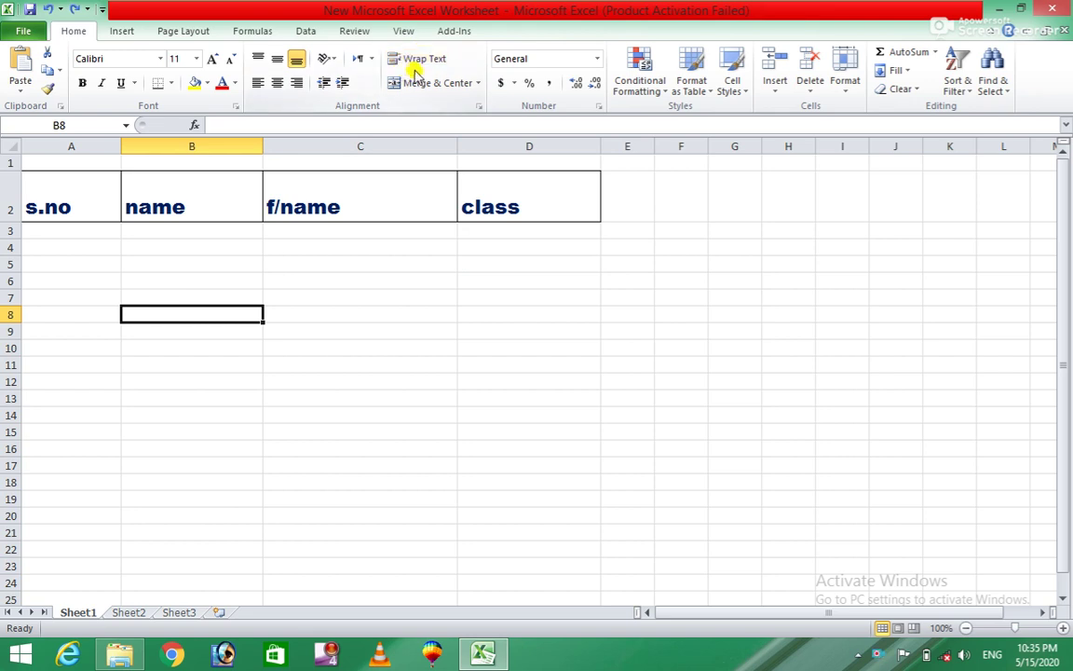
pyautogui.click(192, 206)
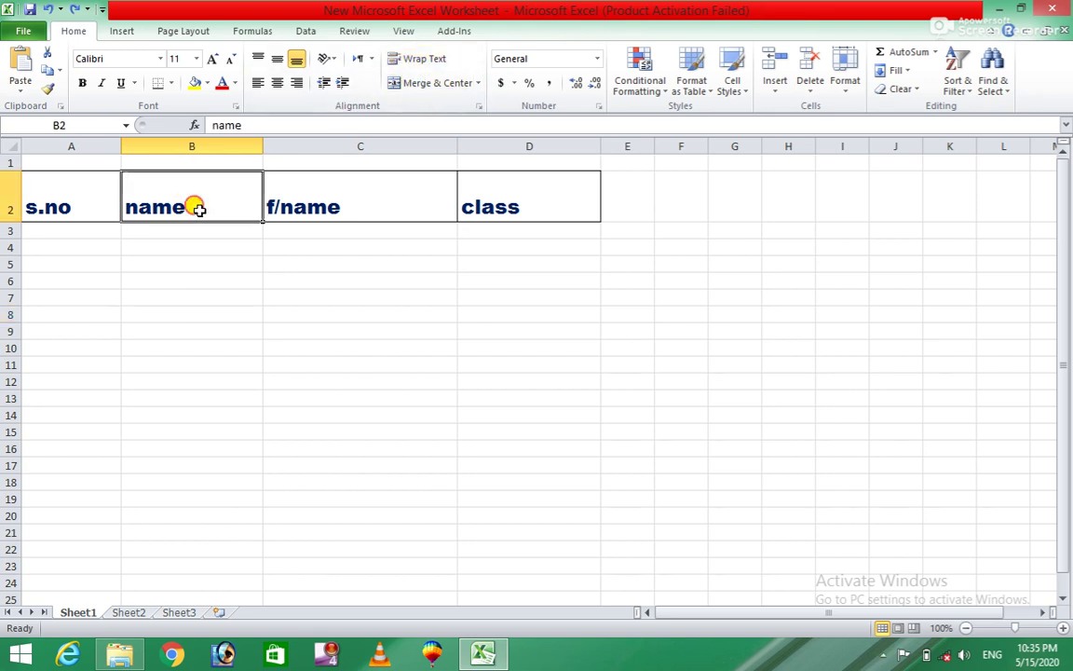
pyautogui.press('BackSpace')
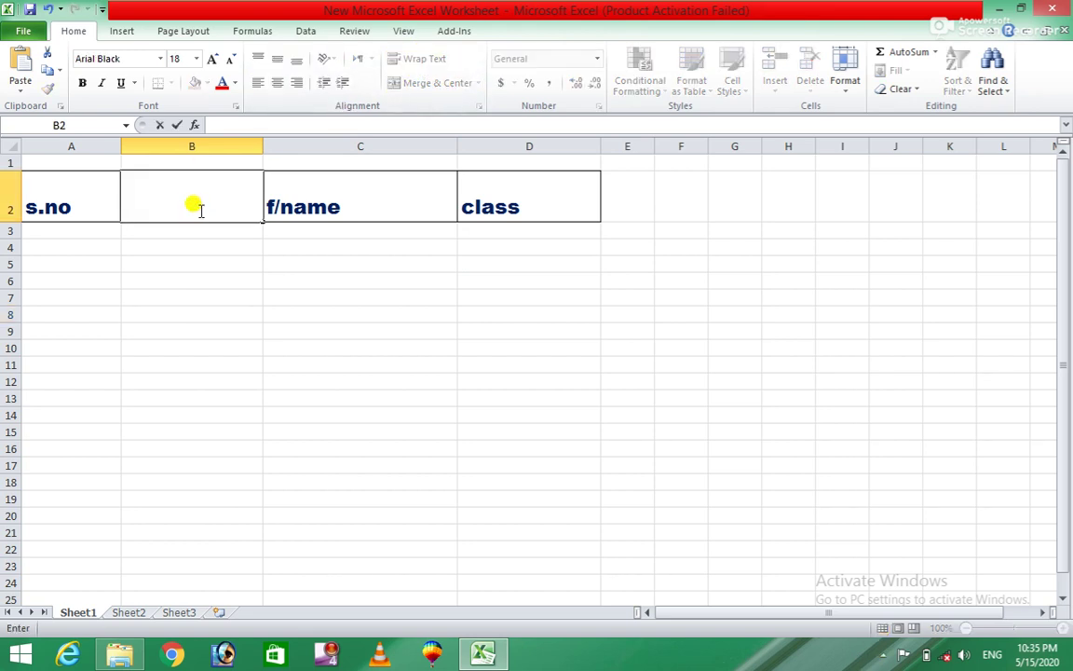
pyautogui.write('how a')
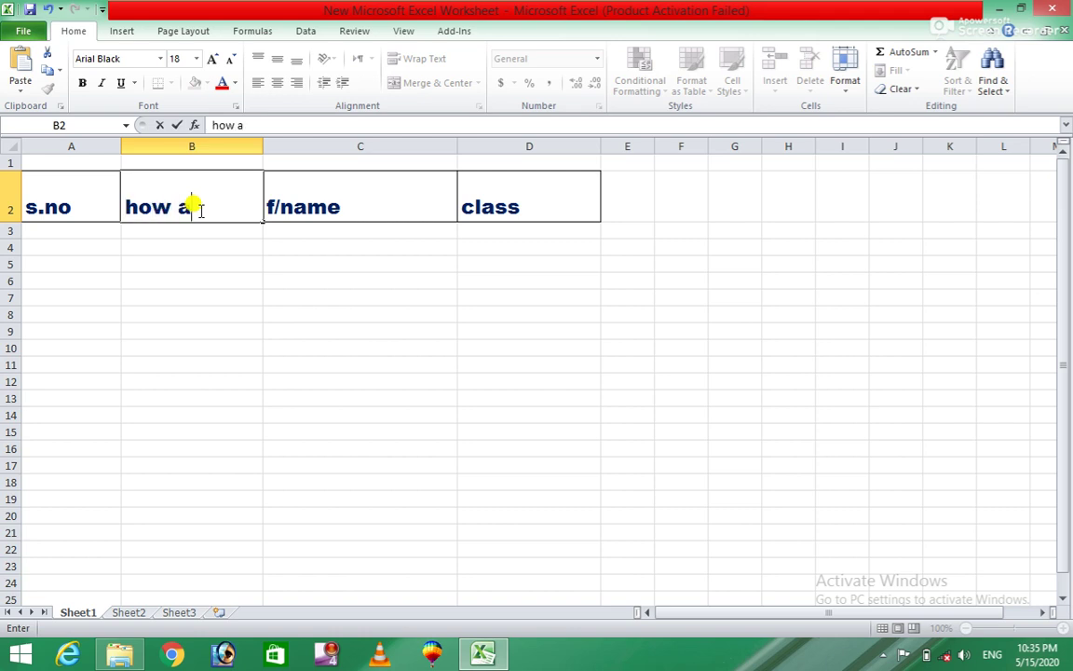
pyautogui.write('re yuor')
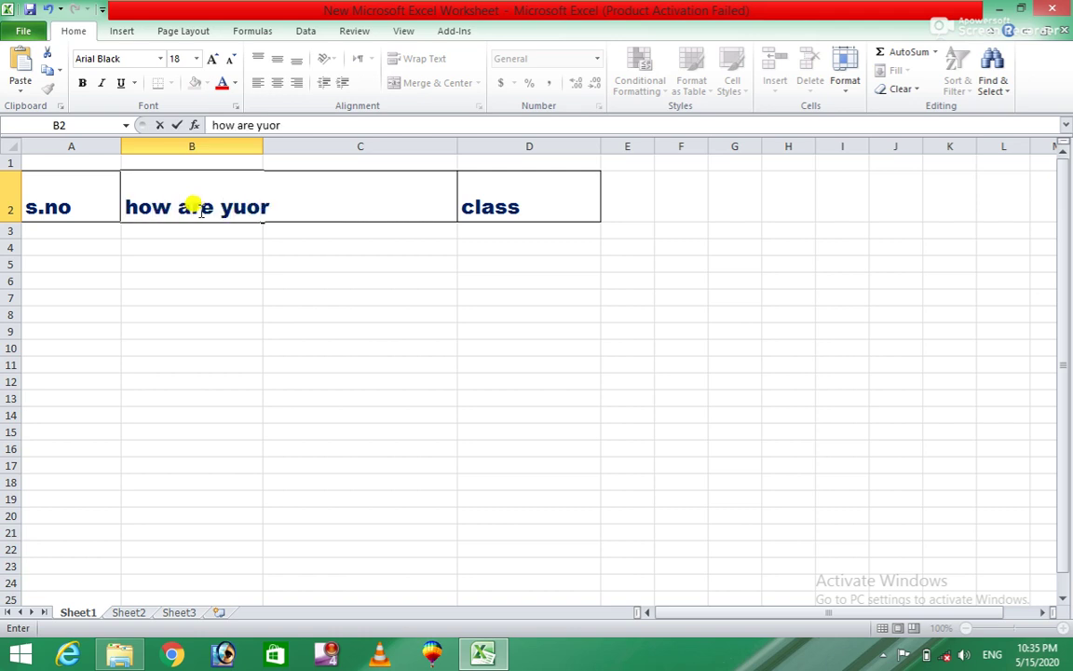
pyautogui.press('BackSpace')
pyautogui.press('BackSpace')
pyautogui.press('BackSpace')
pyautogui.write('ou dea')
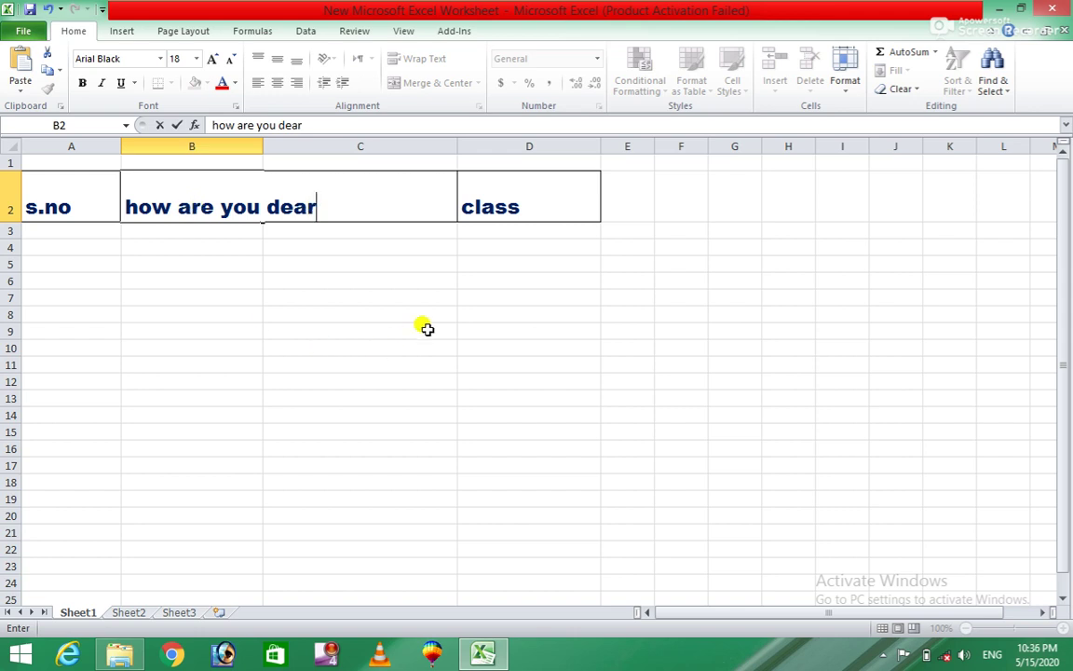
pyautogui.click(380, 263)
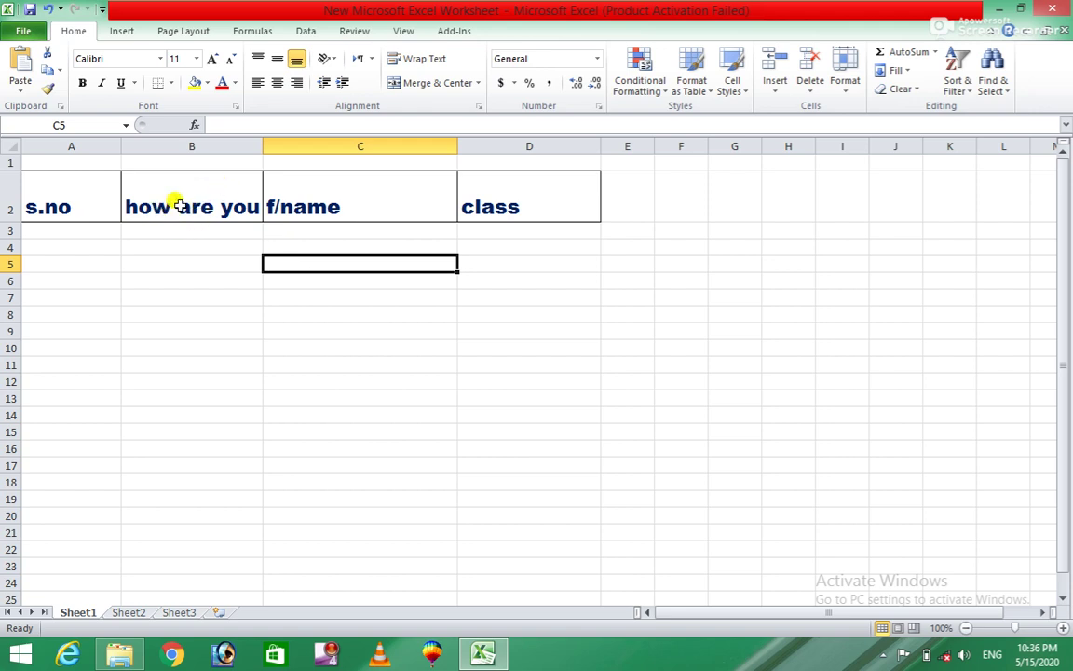
# - Turn on Wrap Text for the 'how are you dear' heading in B2
pyautogui.click(178, 205)
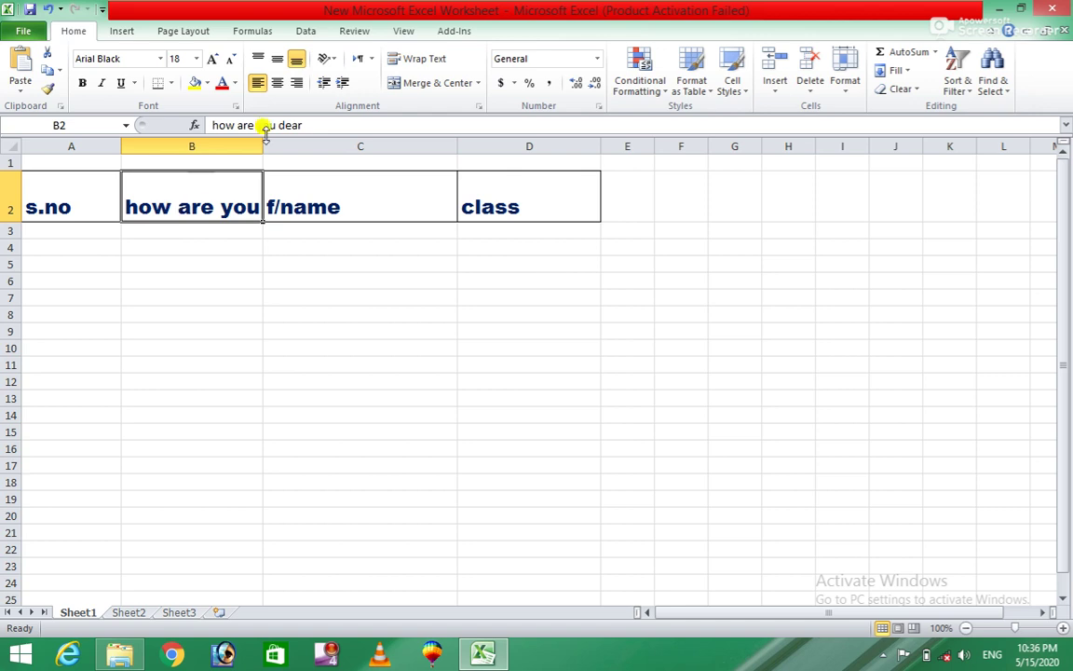
pyautogui.click(440, 67)
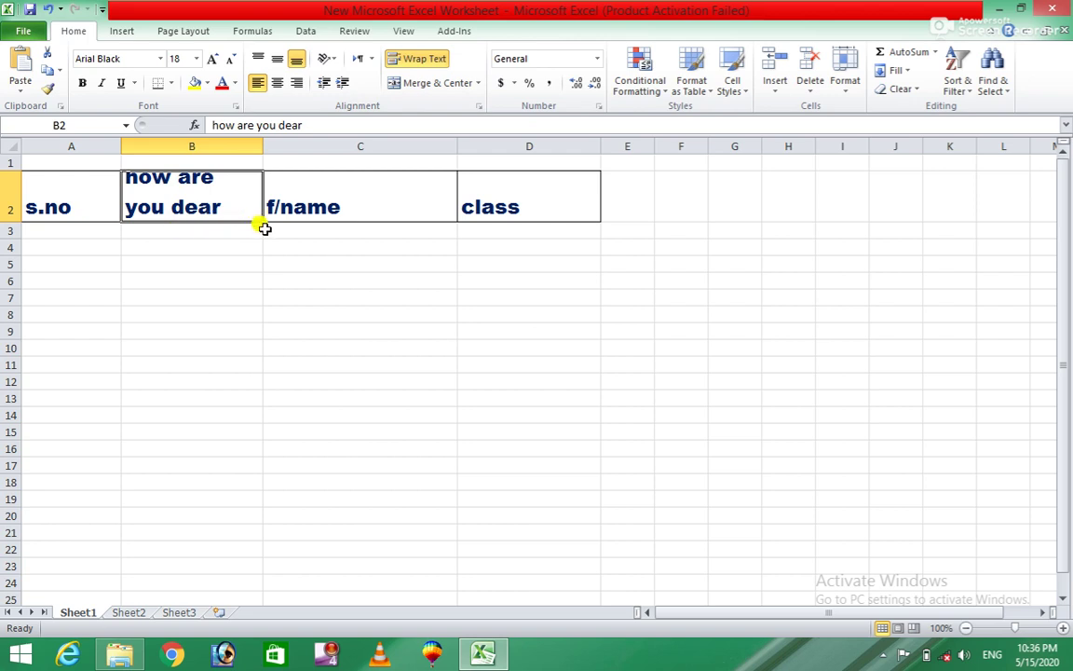
pyautogui.click(177, 310)
# - Select the class heading range D2 through G2
pyautogui.click(323, 247)
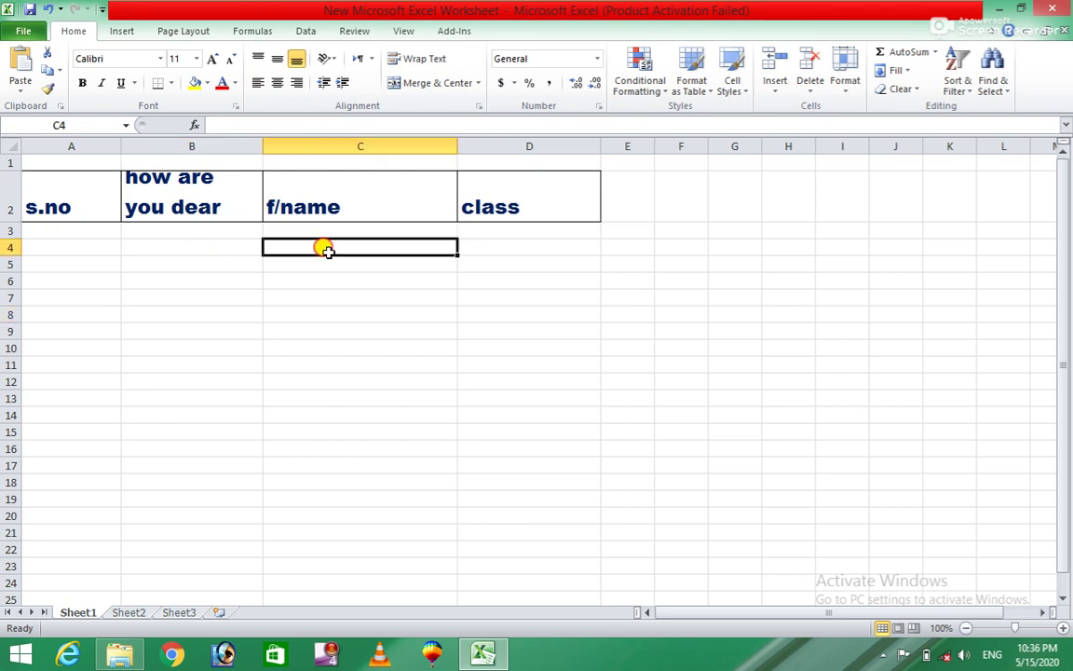
pyautogui.click(322, 191)
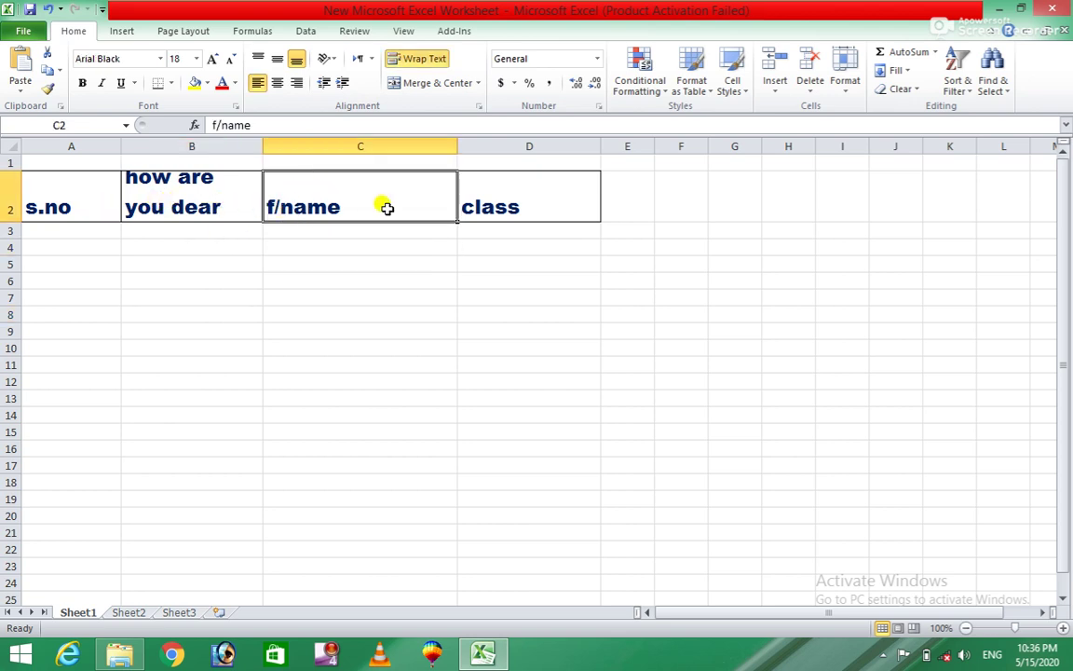
pyautogui.click(512, 201)
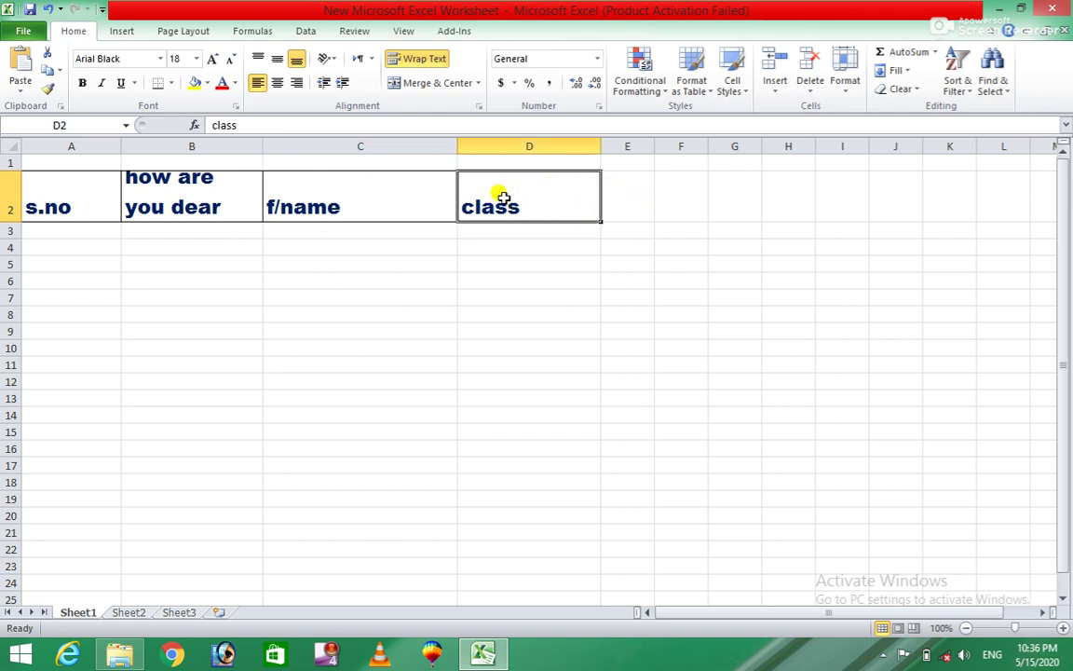
pyautogui.moveTo(501, 197); pyautogui.dragTo(731, 203)
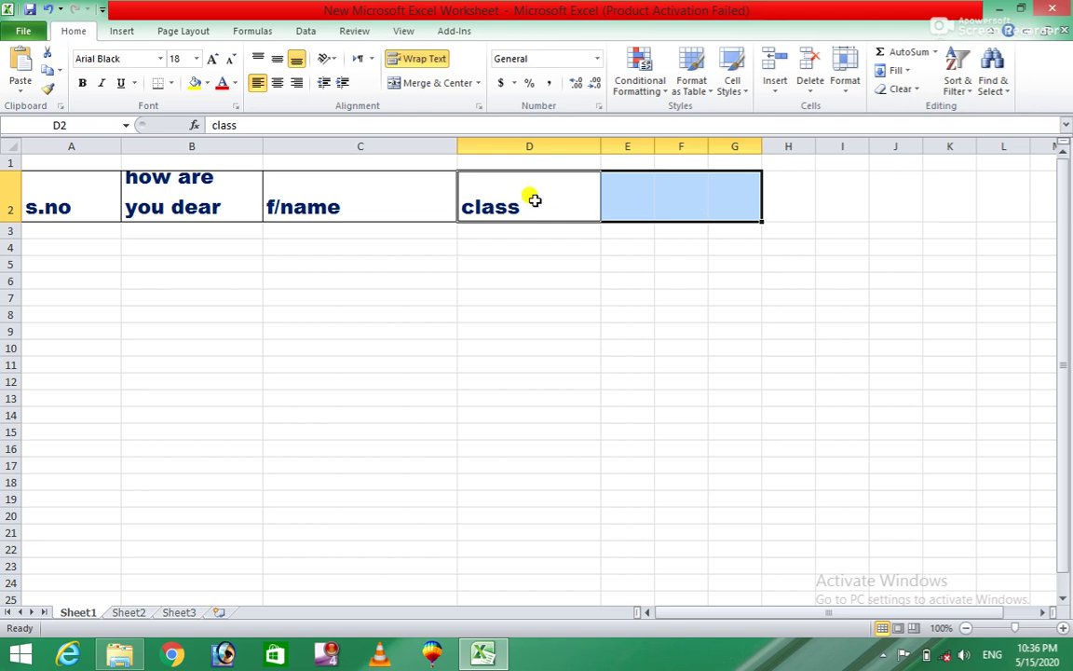
# - Merge D2:G2 with class centred and give the heading All Borders
pyautogui.click(422, 86)
pyautogui.click(625, 326)
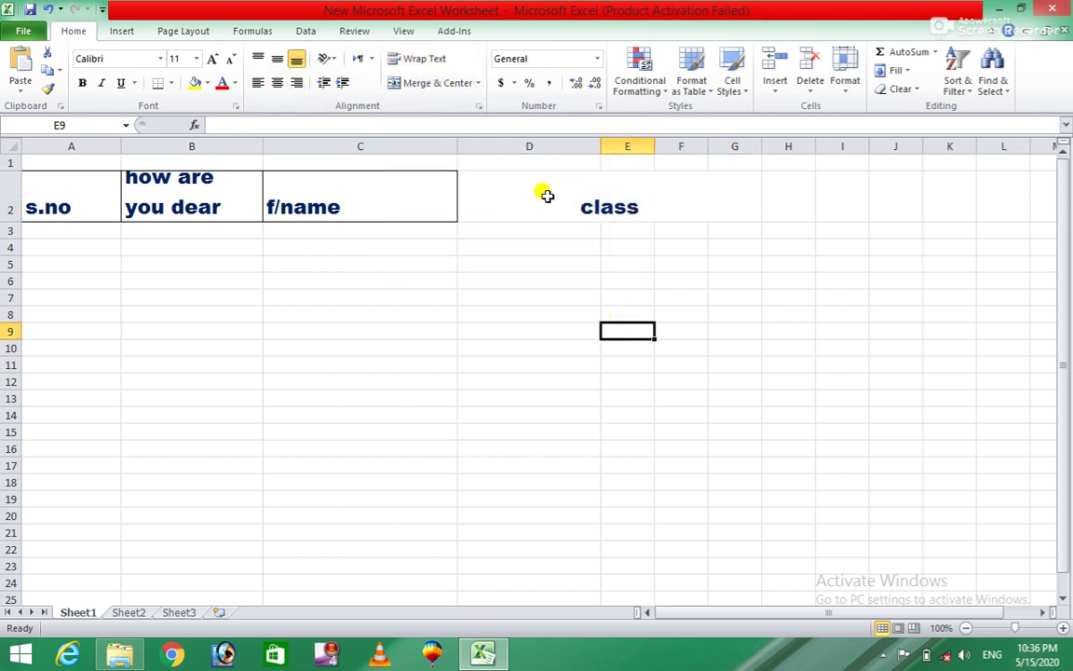
pyautogui.click(486, 186)
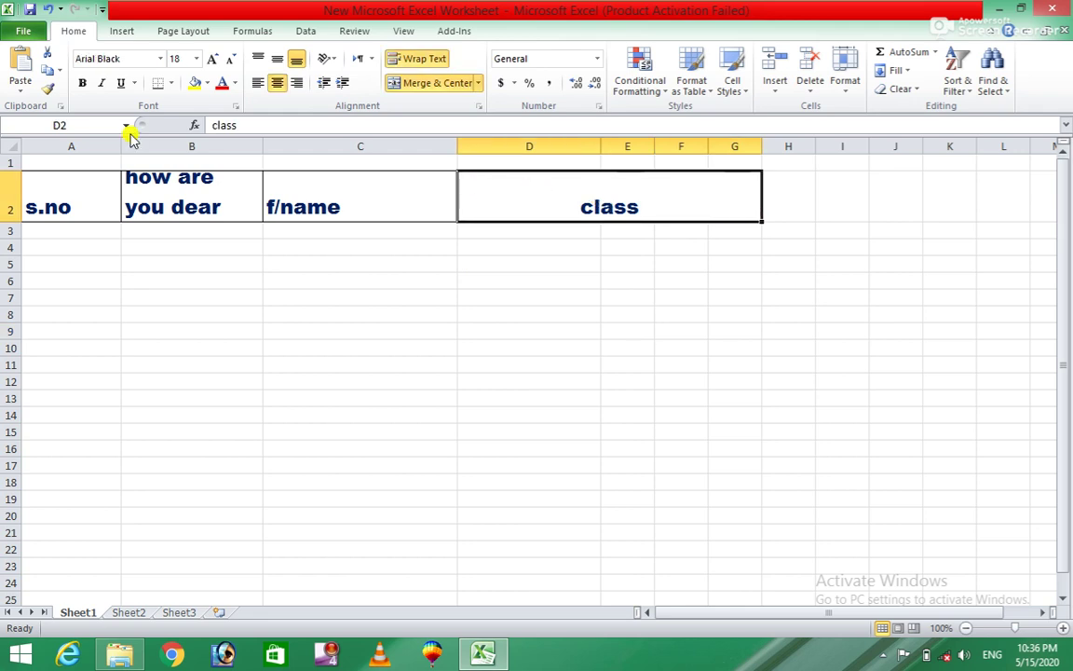
pyautogui.click(171, 83)
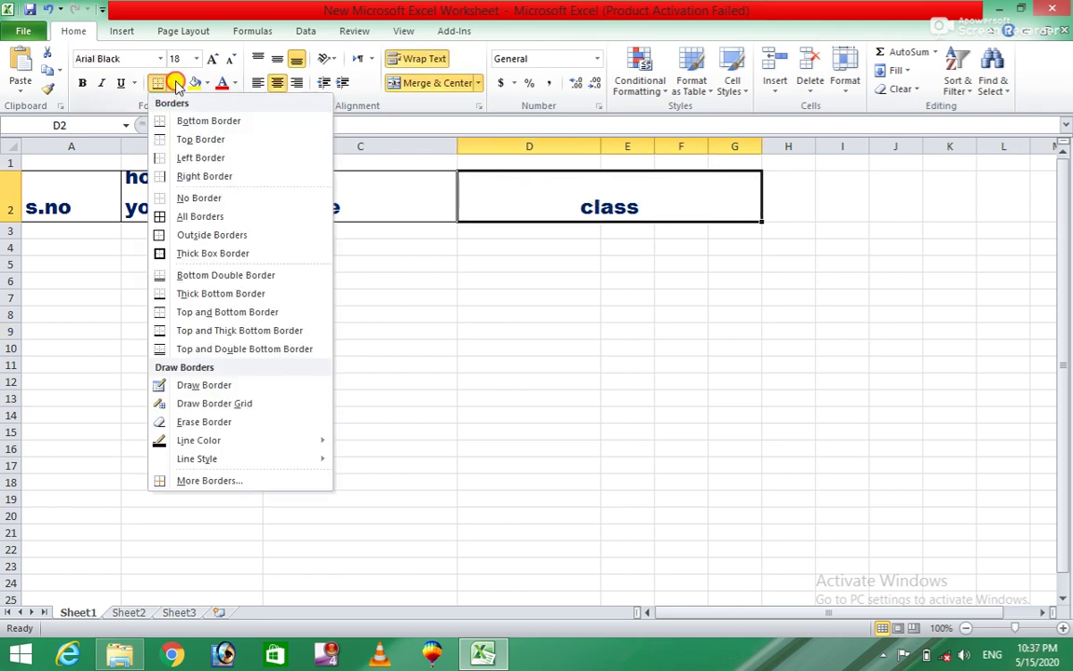
pyautogui.click(174, 221)
pyautogui.click(486, 346)
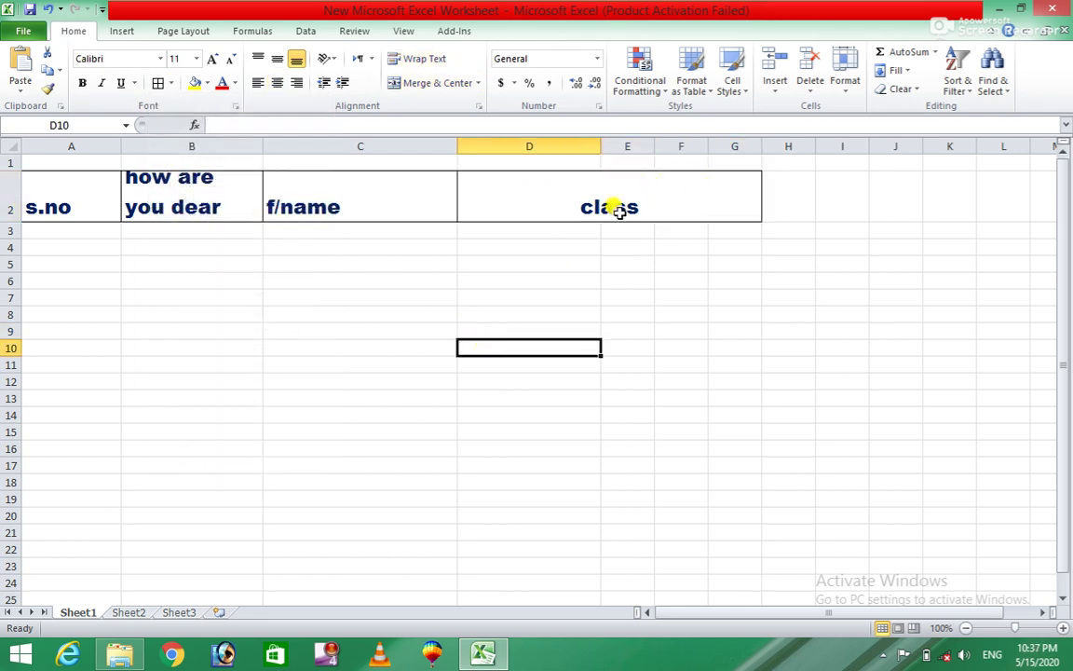
# - Unmerge D2:G2, border each cell, then merge and centre class again
pyautogui.click(488, 197)
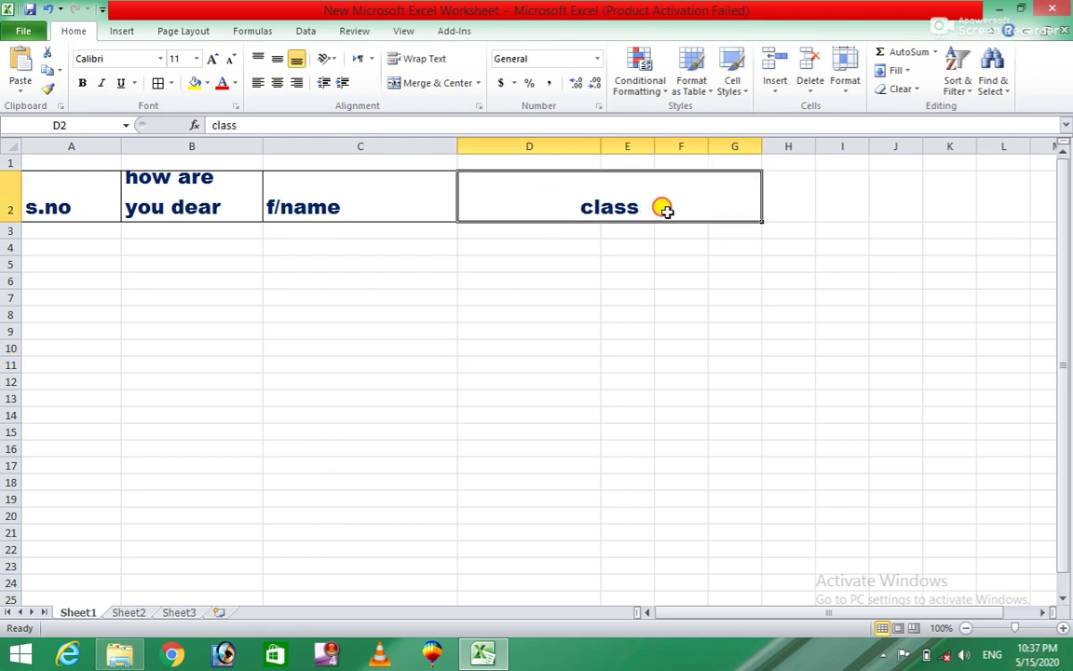
pyautogui.click(428, 84)
pyautogui.click(551, 269)
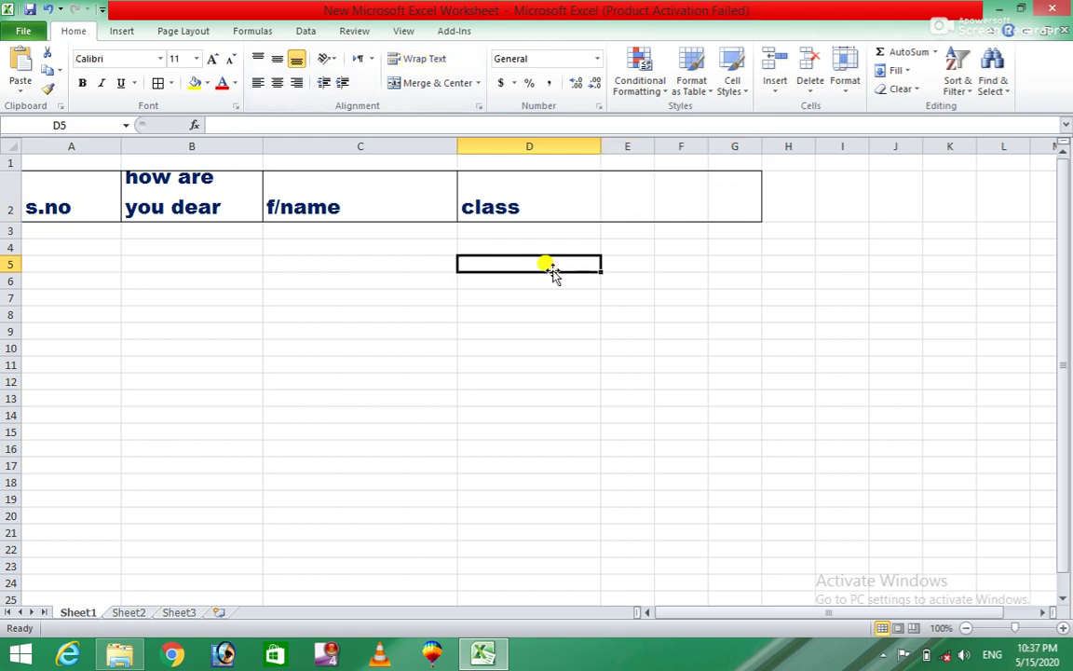
pyautogui.moveTo(576, 193); pyautogui.dragTo(733, 197)
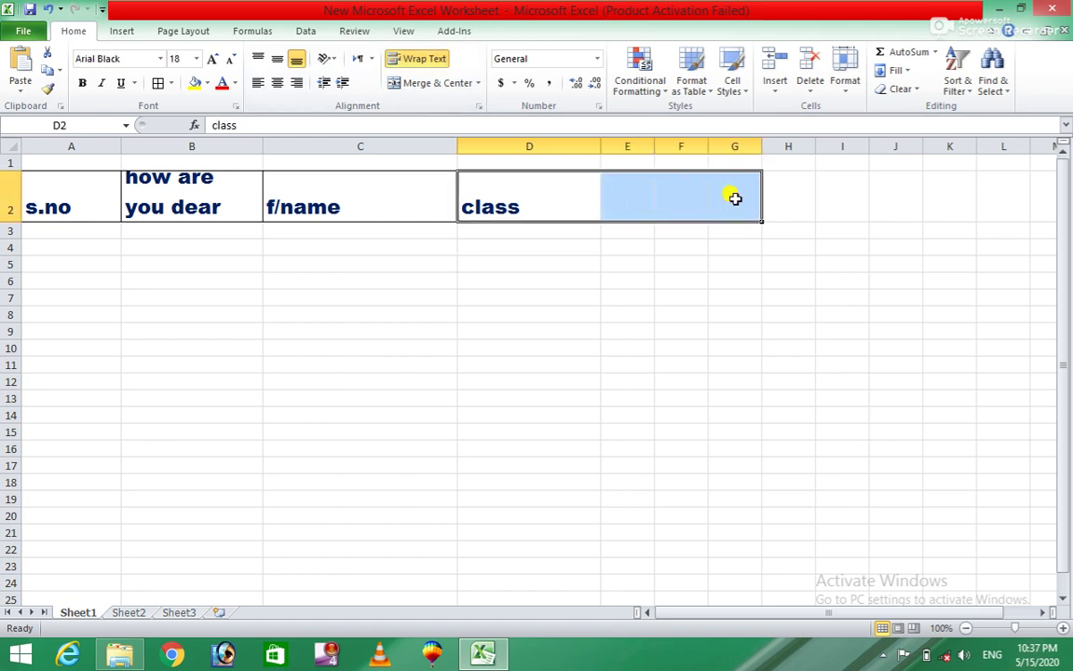
pyautogui.click(158, 84)
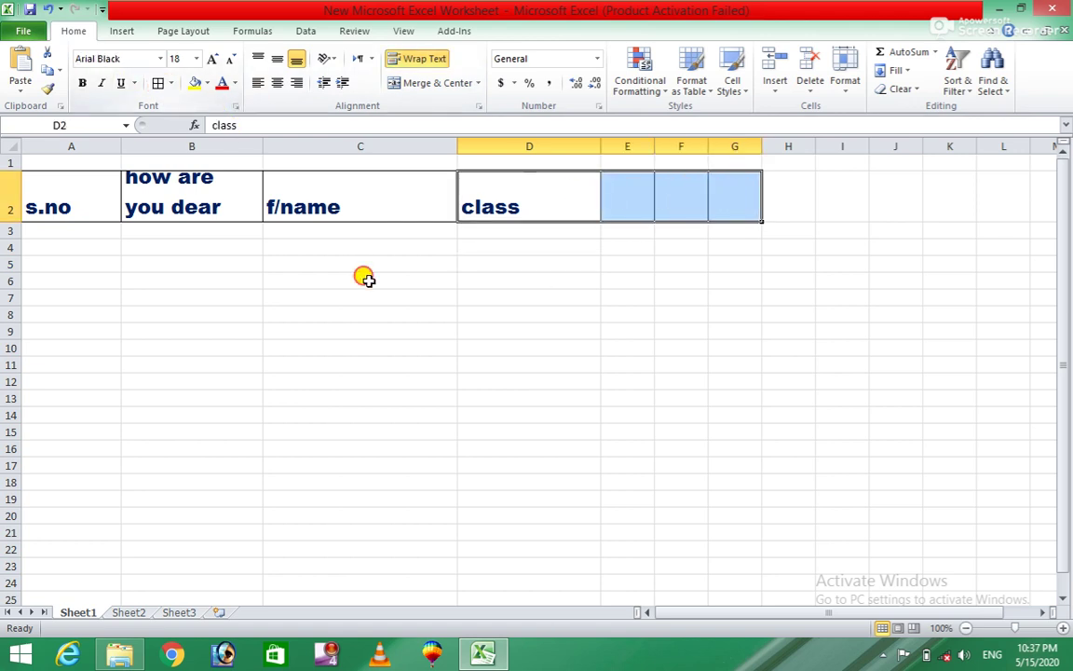
pyautogui.click(365, 276)
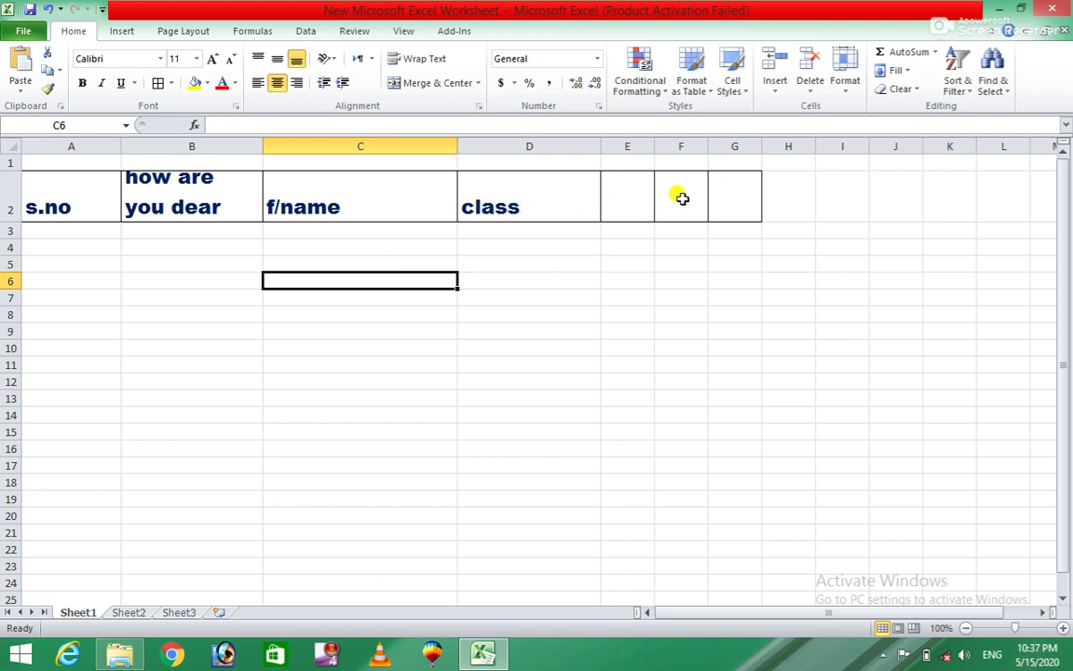
pyautogui.moveTo(476, 197); pyautogui.dragTo(750, 194)
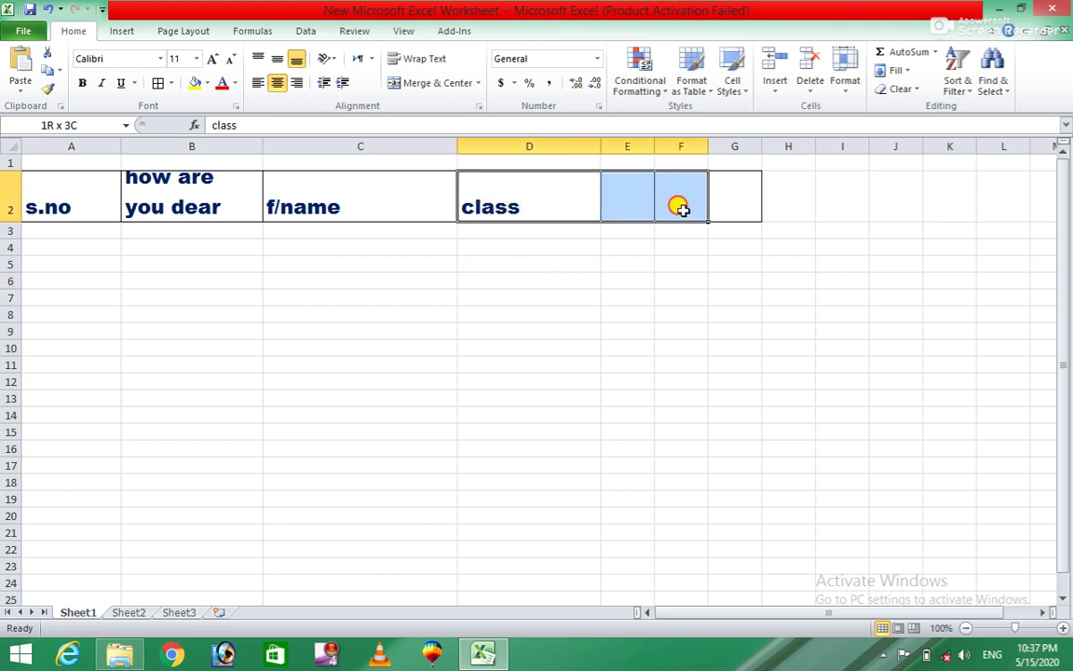
pyautogui.click(424, 87)
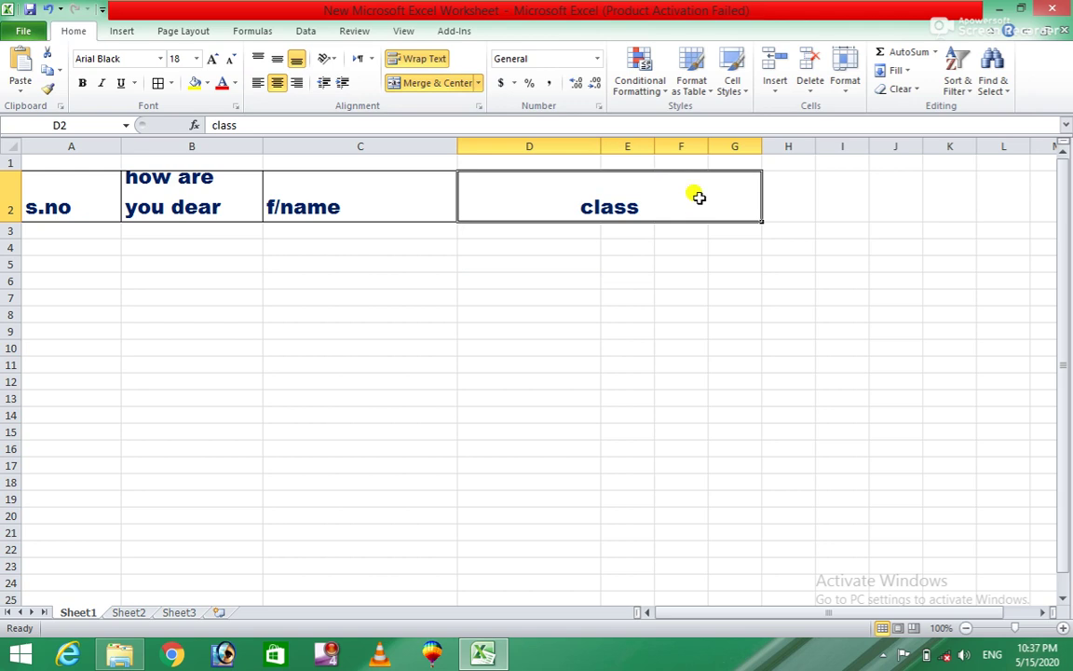
# - Try the merge options on D2:G2, unmerging and then applying Merge Across
pyautogui.click(482, 83)
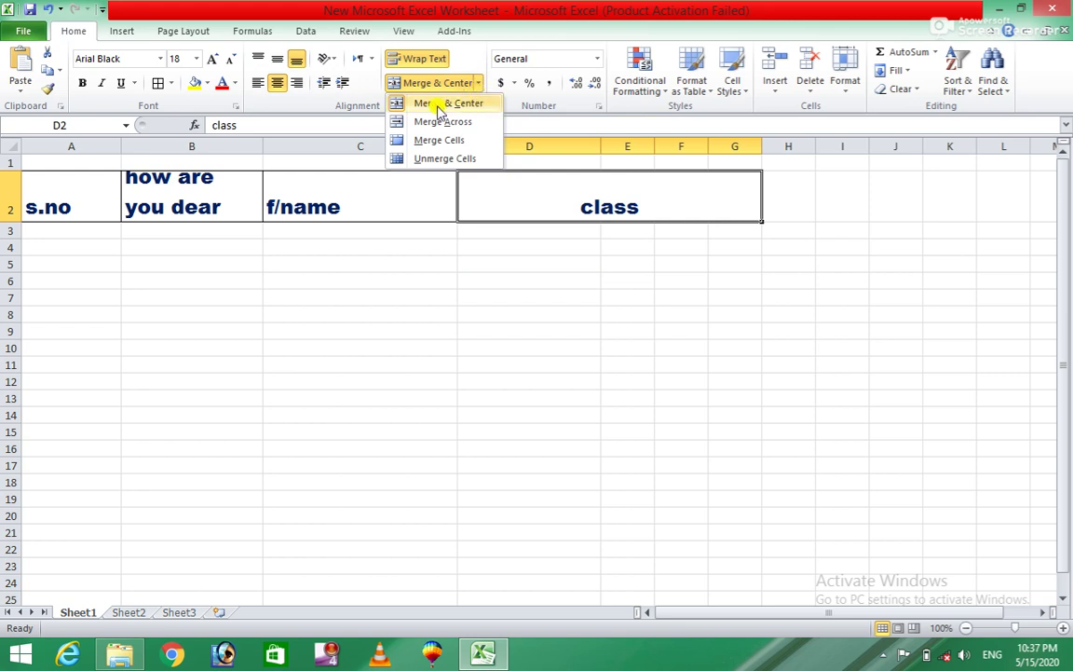
pyautogui.click(431, 123)
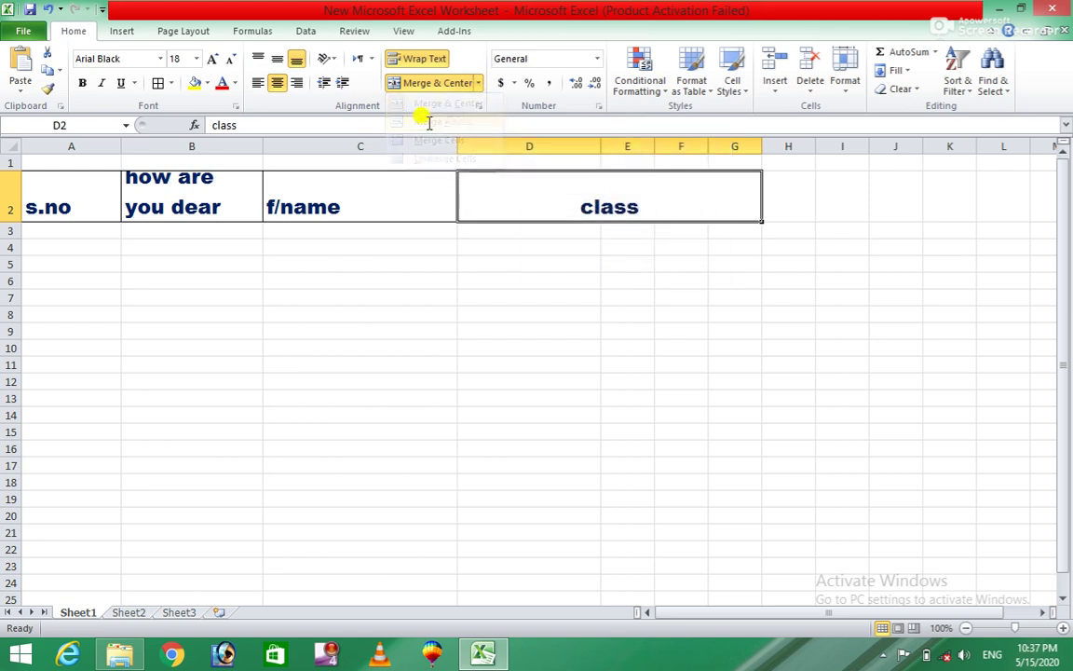
pyautogui.click(479, 86)
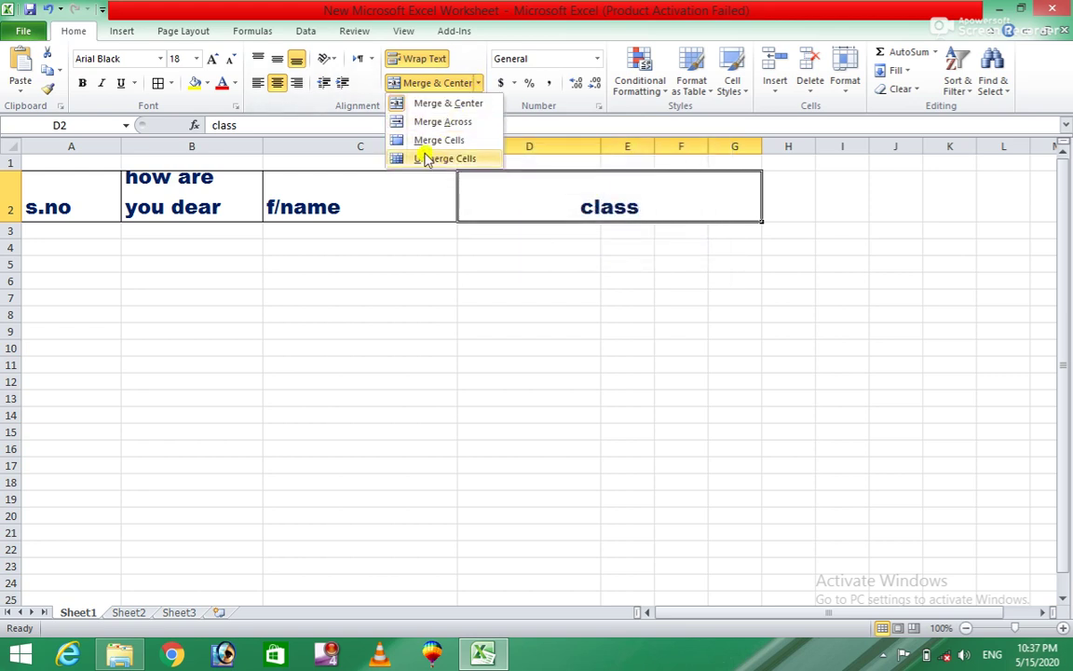
pyautogui.click(423, 139)
pyautogui.click(478, 83)
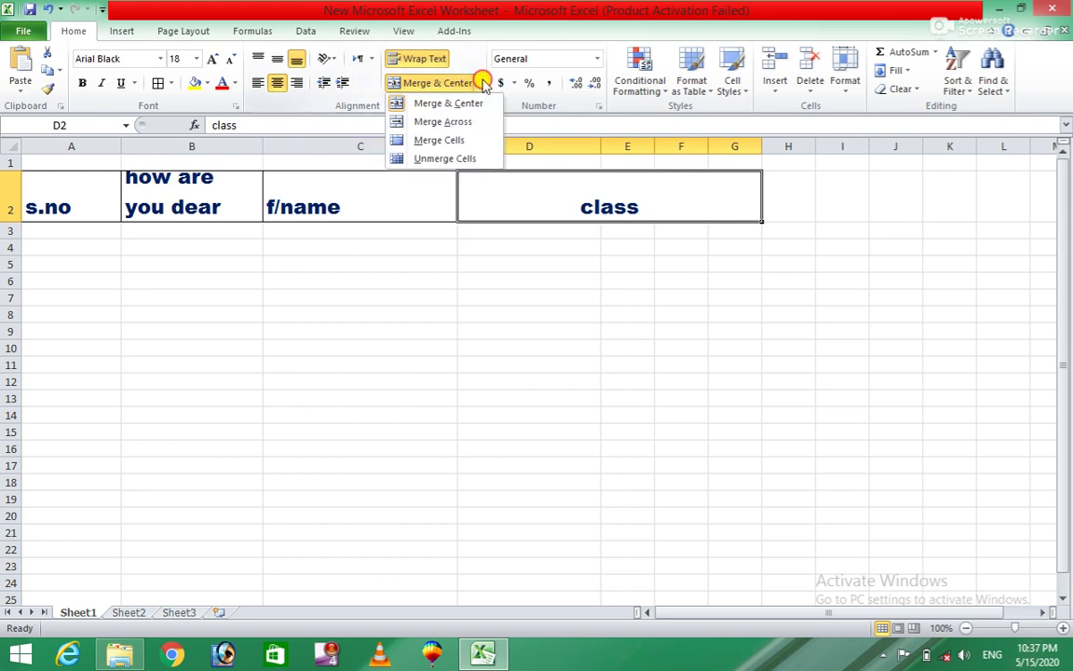
pyautogui.click(426, 160)
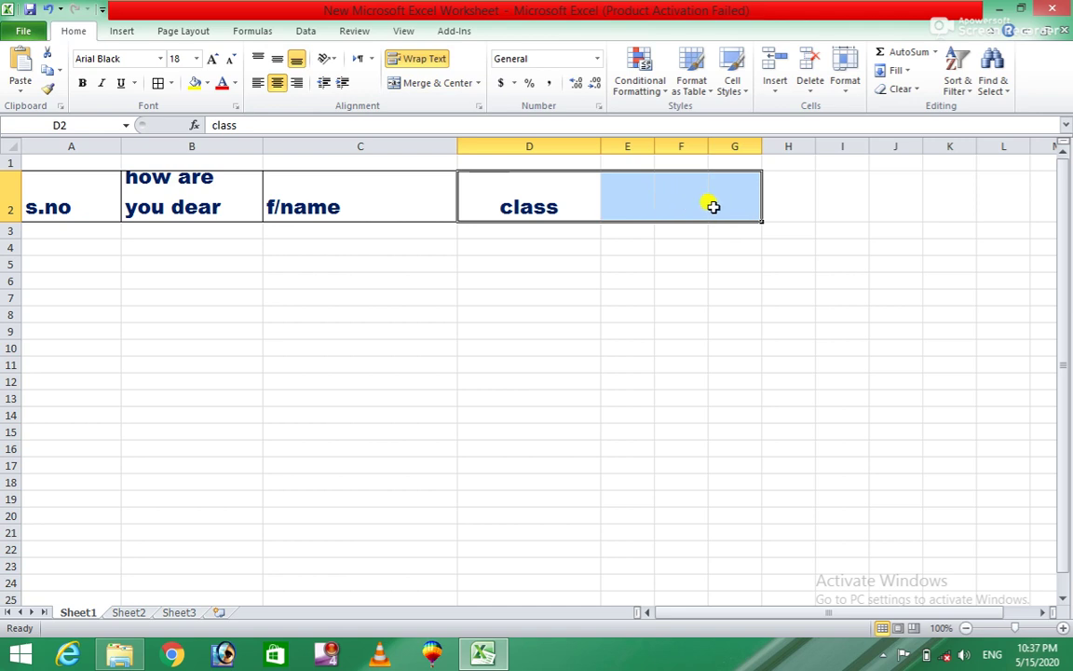
pyautogui.click(473, 86)
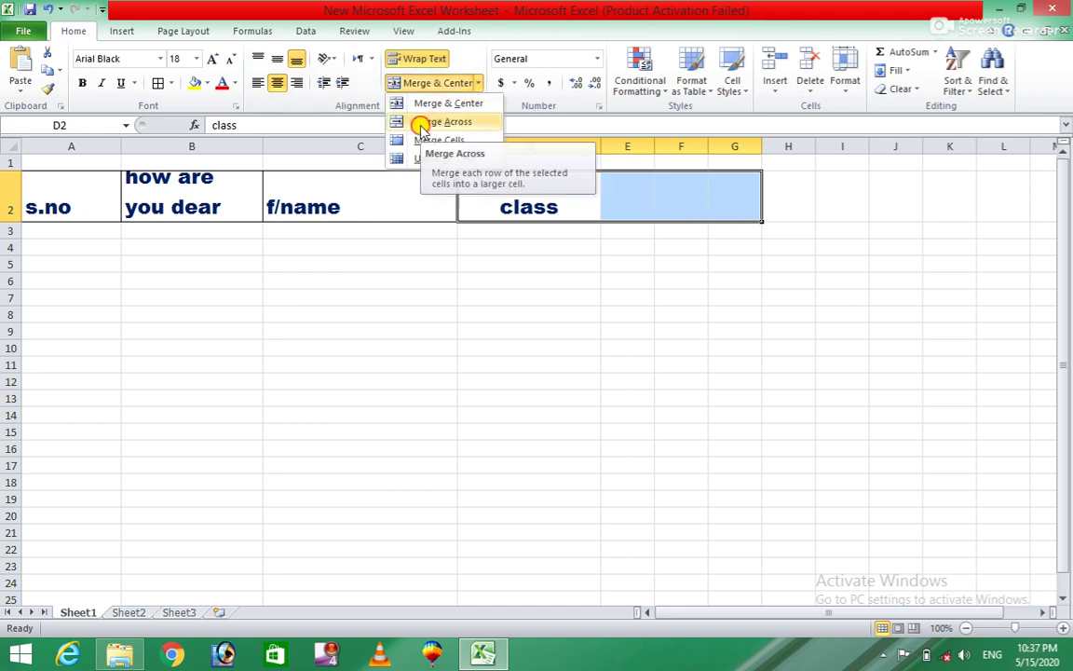
pyautogui.click(421, 124)
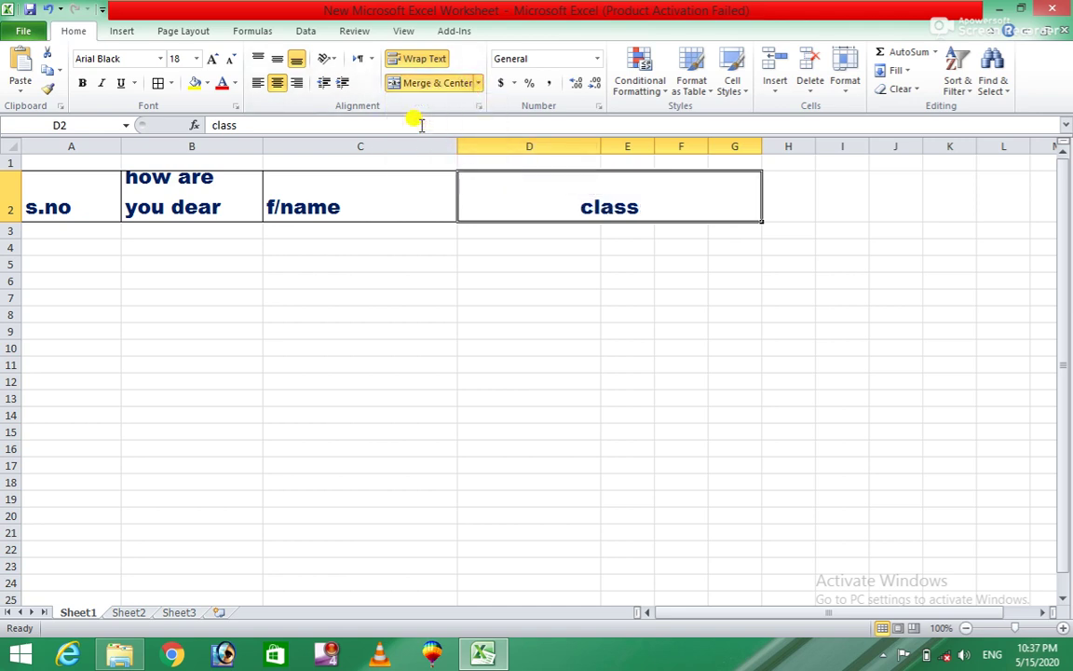
# - Apply Merge & Center and Merge Cells to D2:G2, then unmerge, leaving class in D2
pyautogui.click(473, 87)
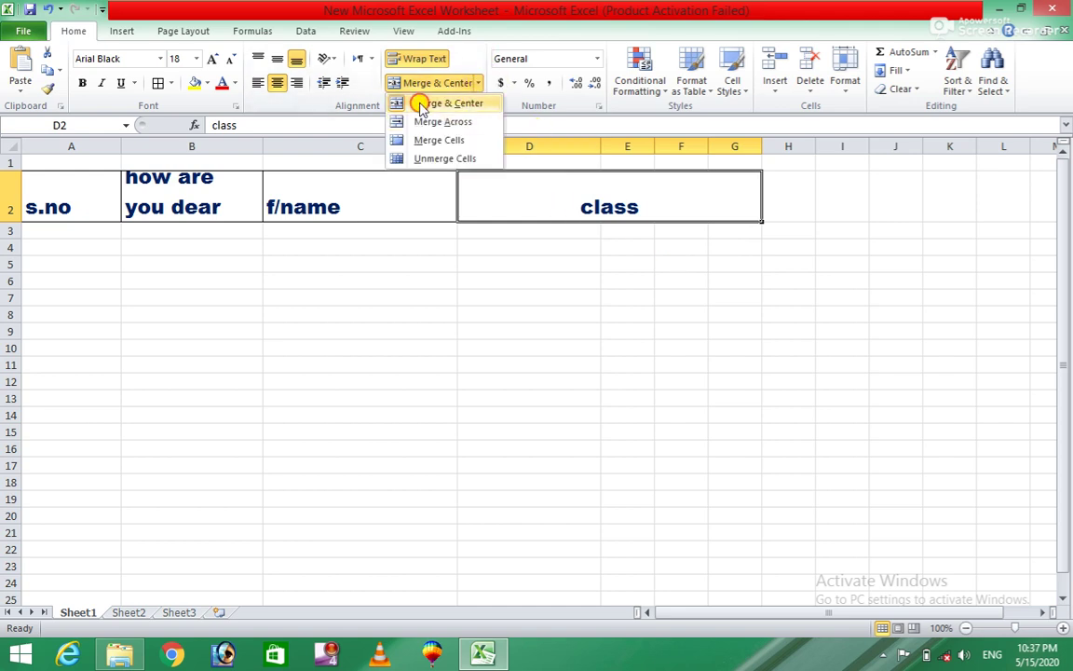
pyautogui.click(421, 108)
pyautogui.click(479, 86)
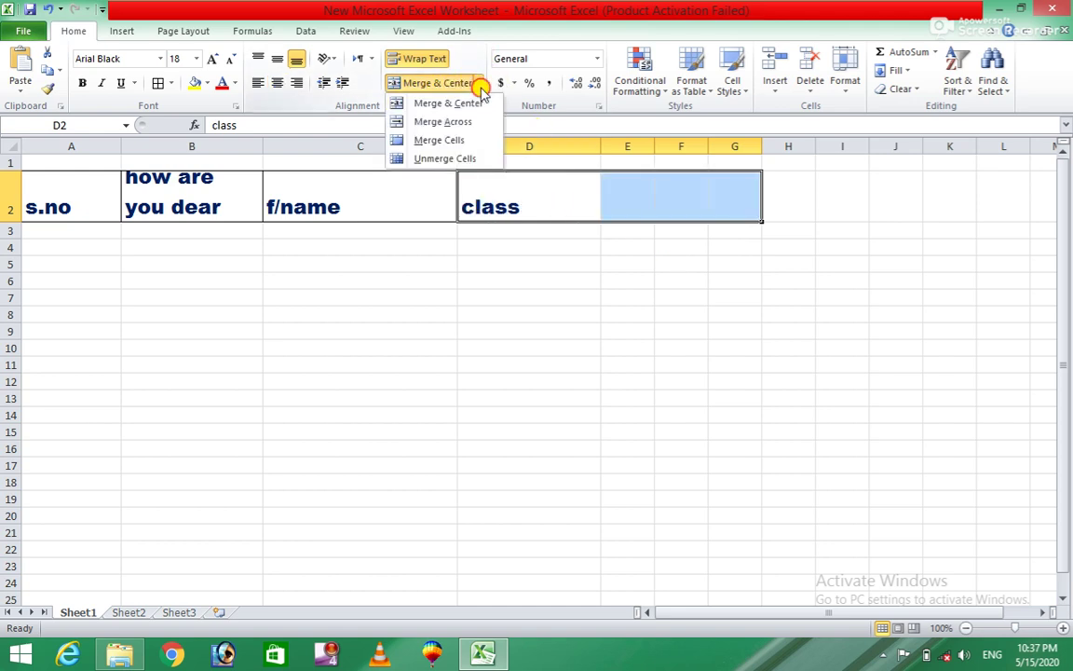
pyautogui.click(421, 140)
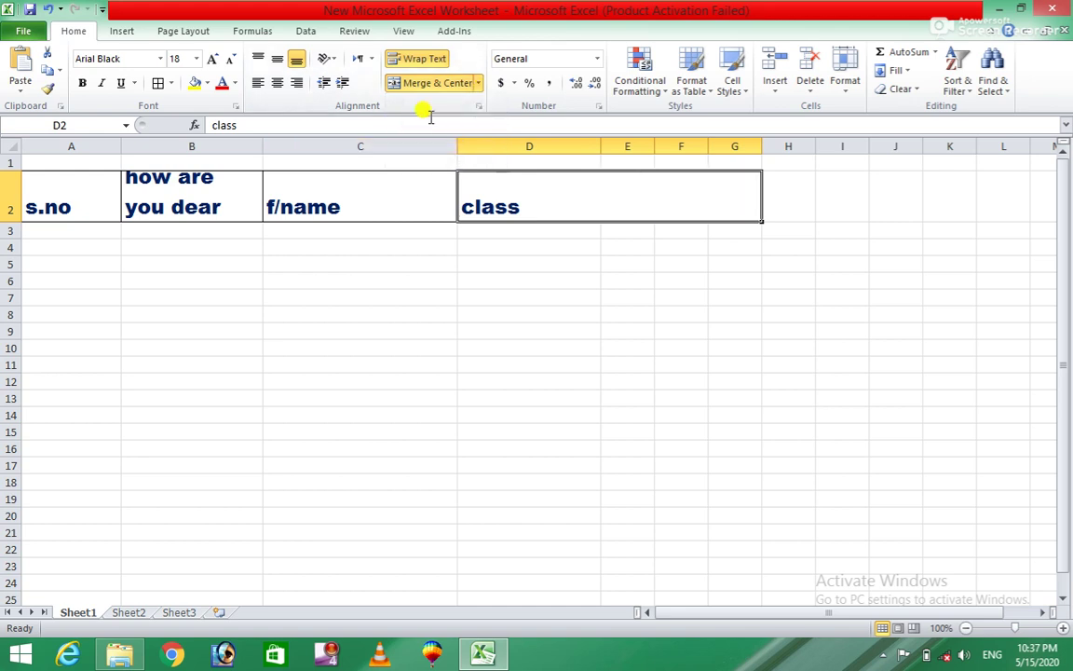
pyautogui.click(474, 85)
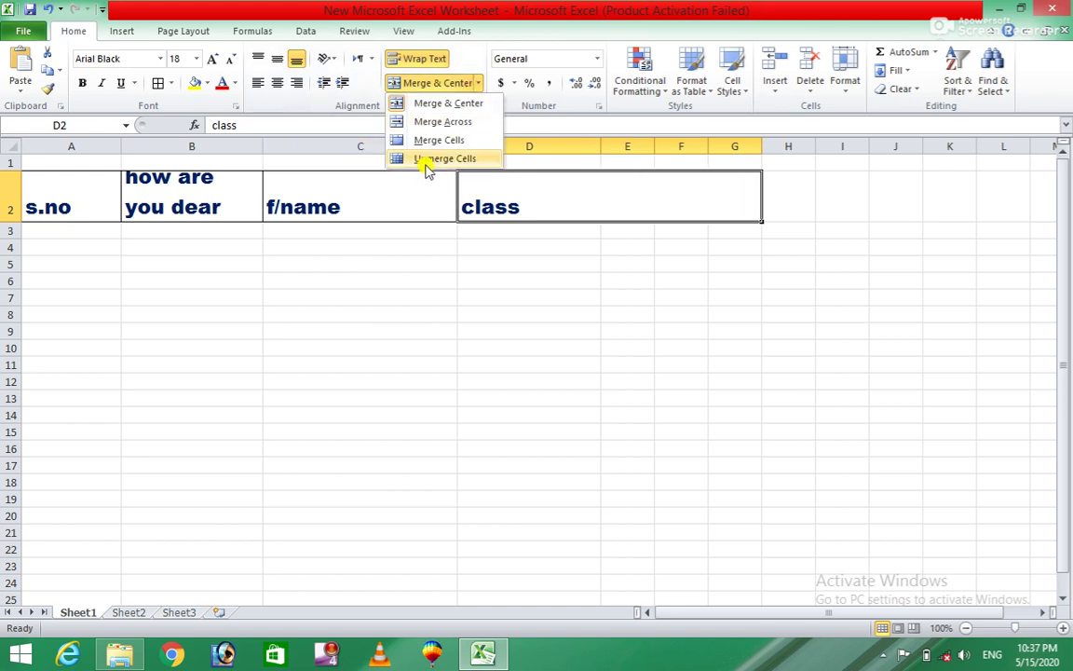
pyautogui.click(427, 158)
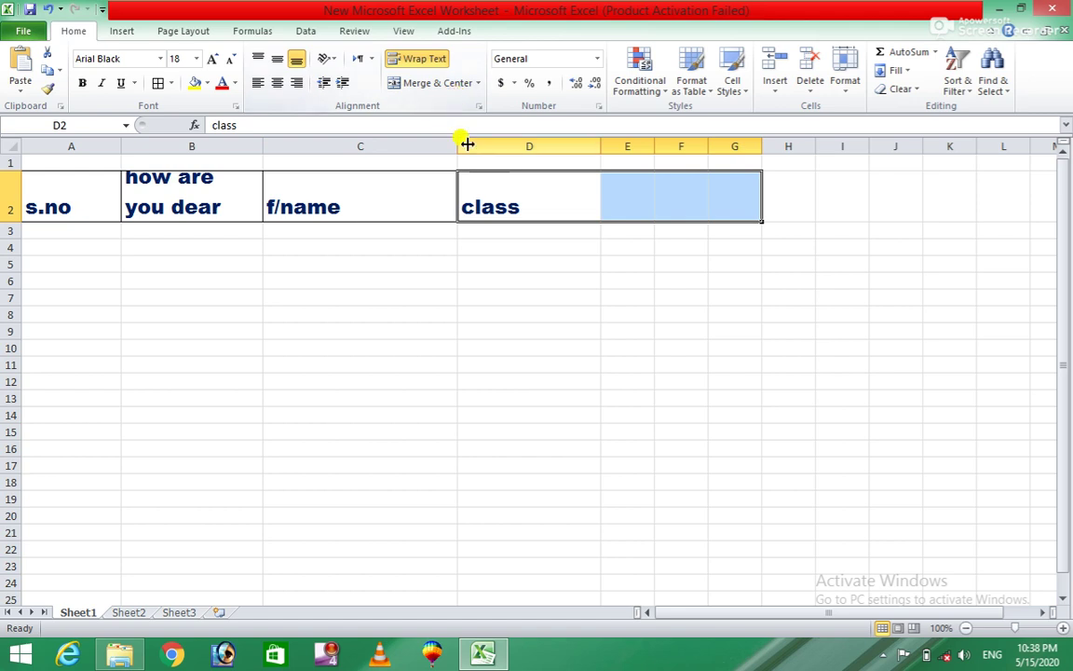
pyautogui.click(163, 231)
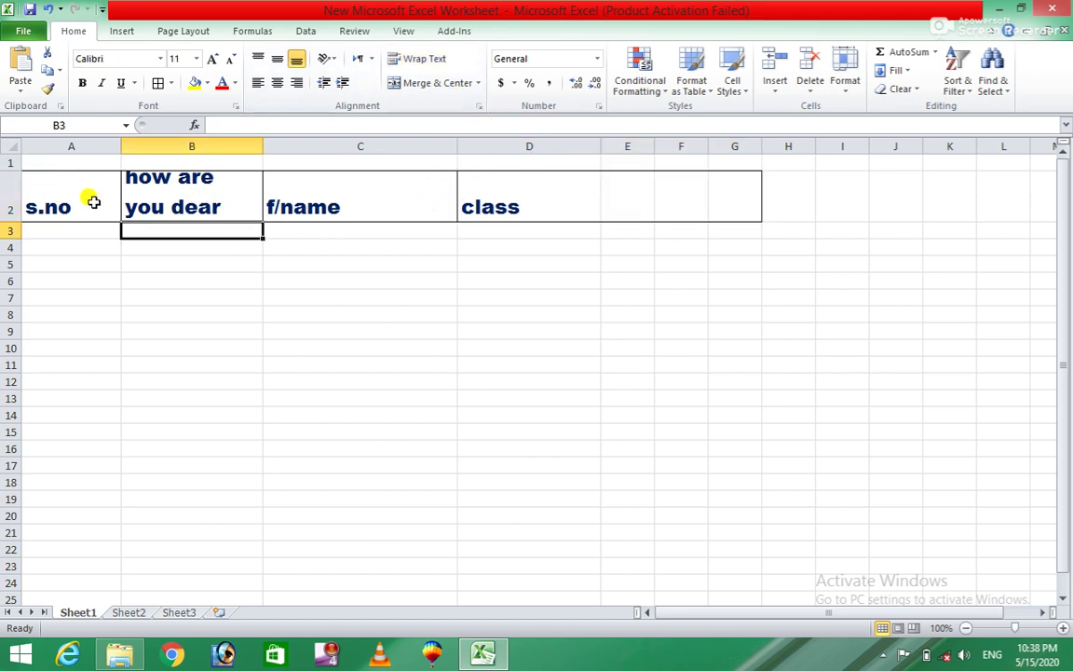
# - Set the orientation of the s.no heading in A2 to 17 degrees
pyautogui.click(48, 198)
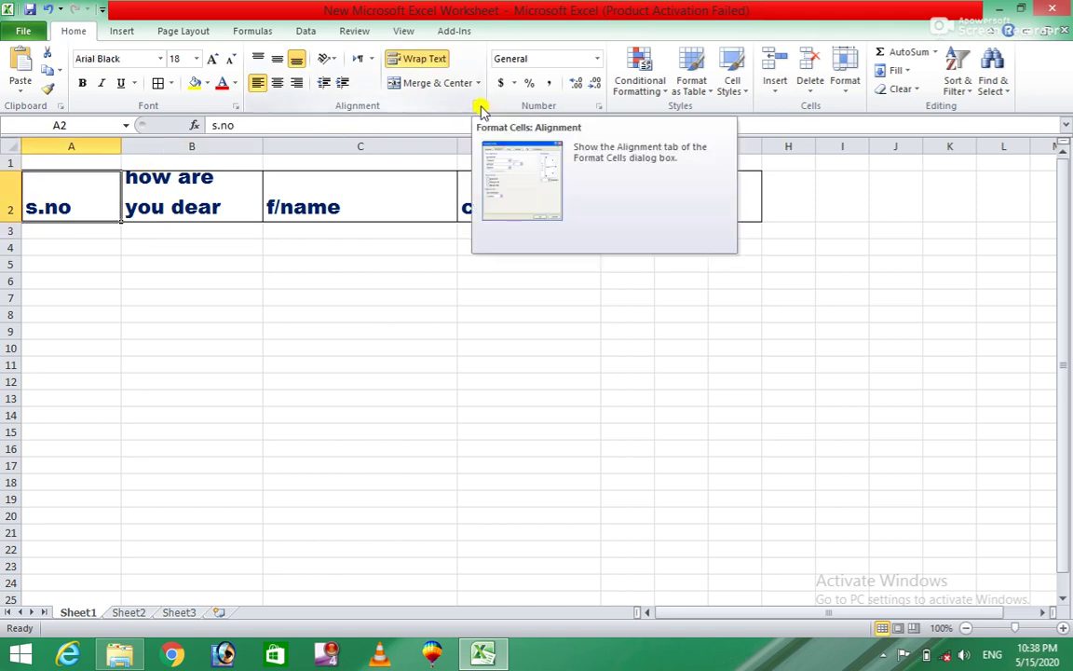
pyautogui.click(480, 108)
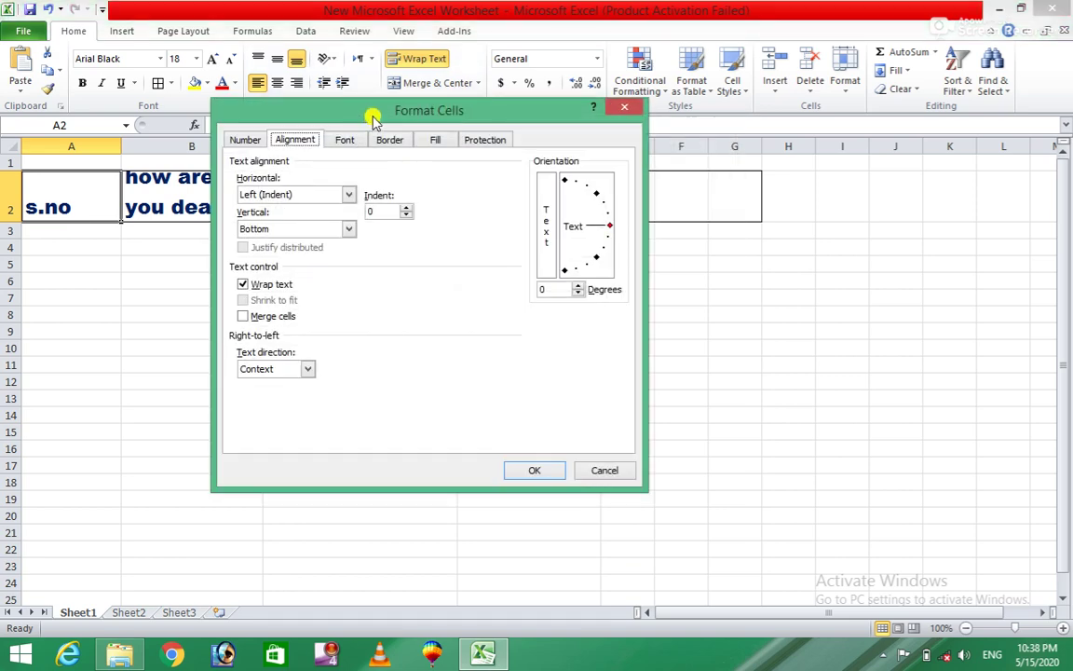
pyautogui.moveTo(373, 119); pyautogui.dragTo(522, 106)
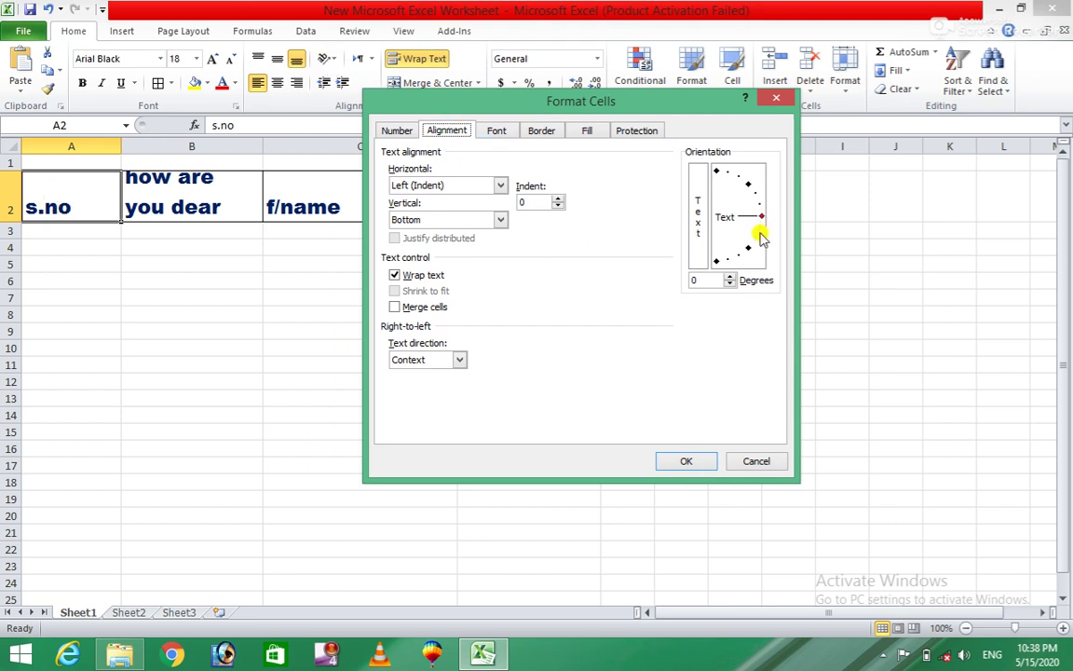
pyautogui.click(732, 281)
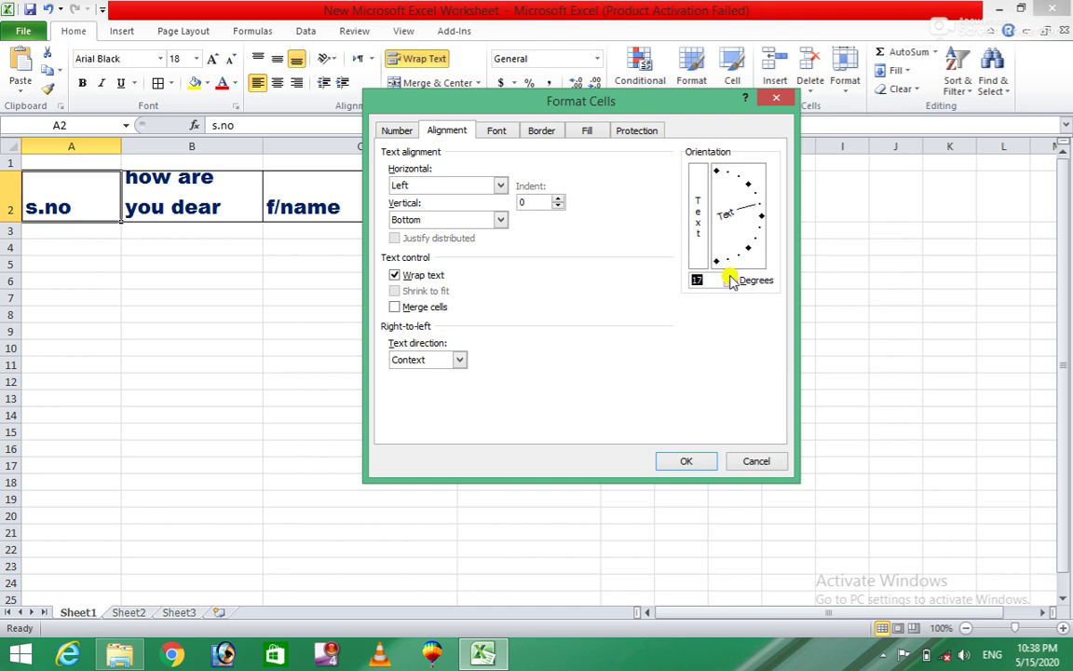
pyautogui.click(766, 206)
pyautogui.click(683, 461)
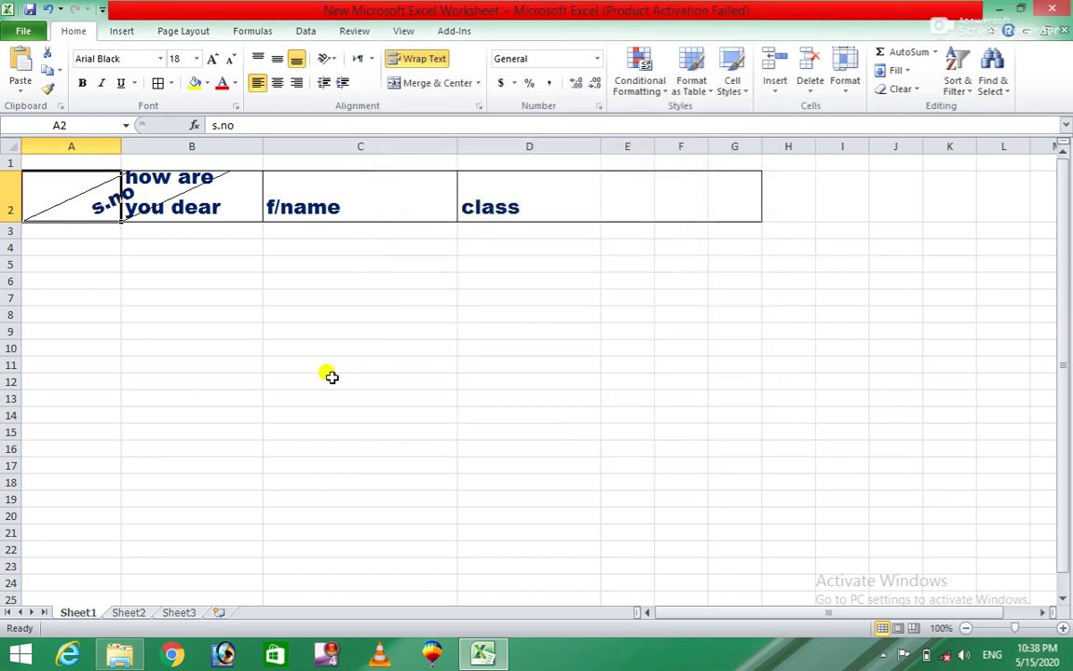
# - Widen columns A and B and slant 'how are you dear' in B2 to -18 degrees
pyautogui.moveTo(118, 141); pyautogui.dragTo(180, 141)
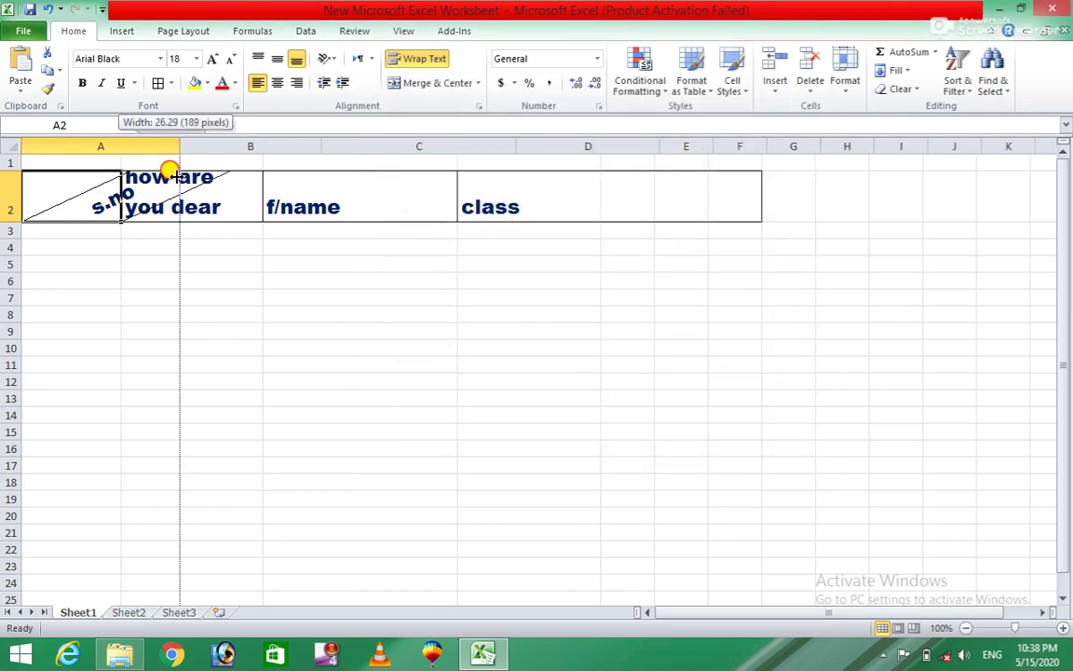
pyautogui.click(262, 211)
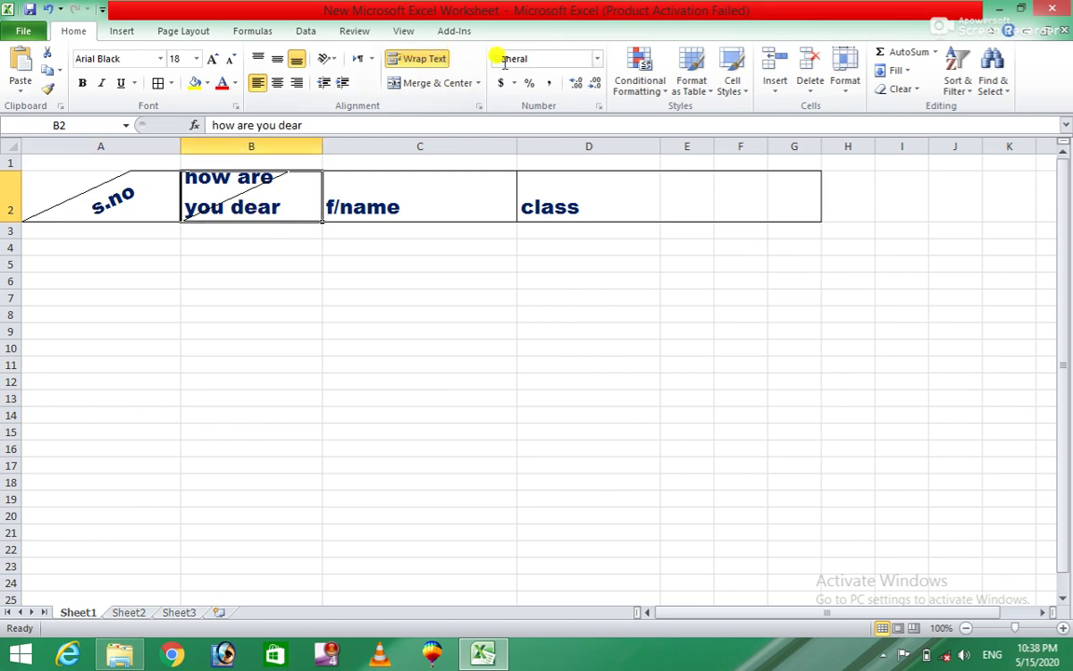
pyautogui.click(480, 106)
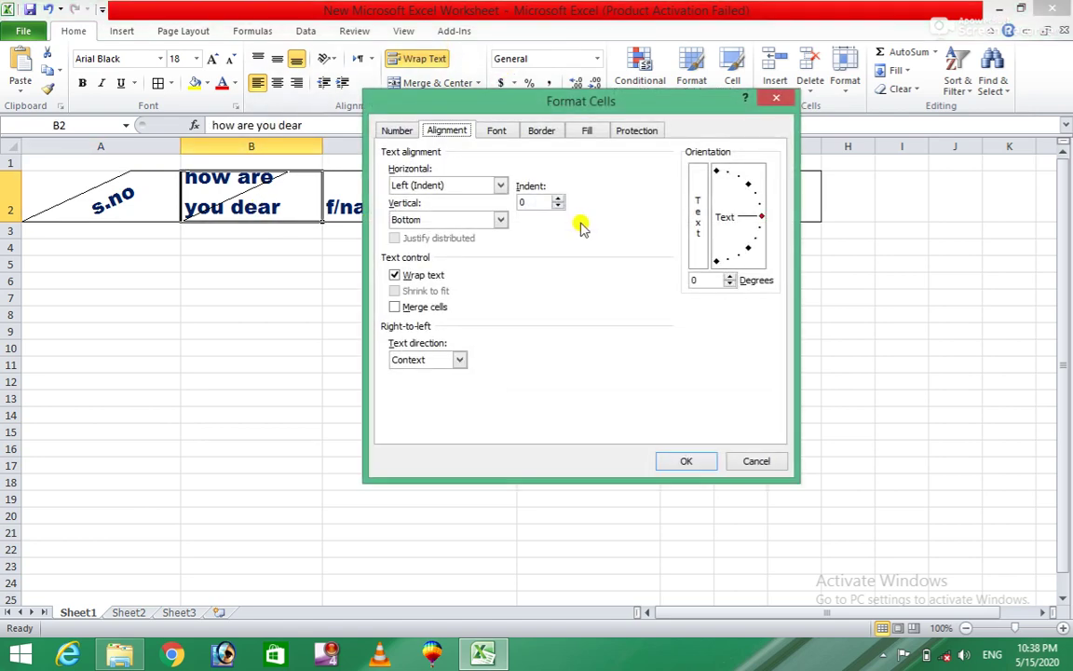
pyautogui.click(729, 285)
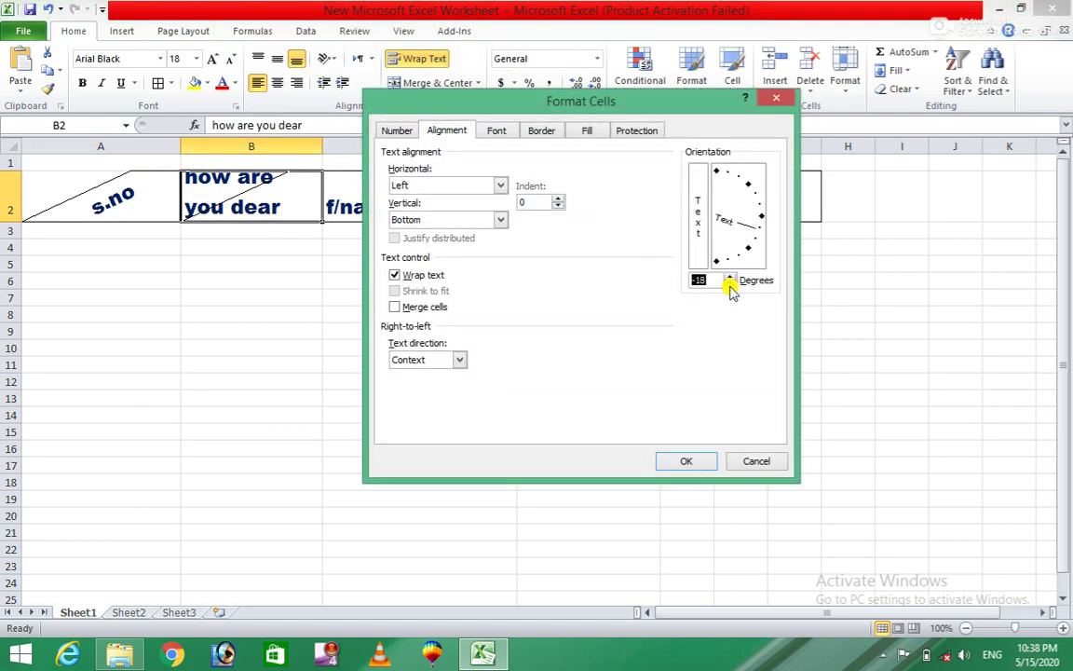
pyautogui.click(683, 459)
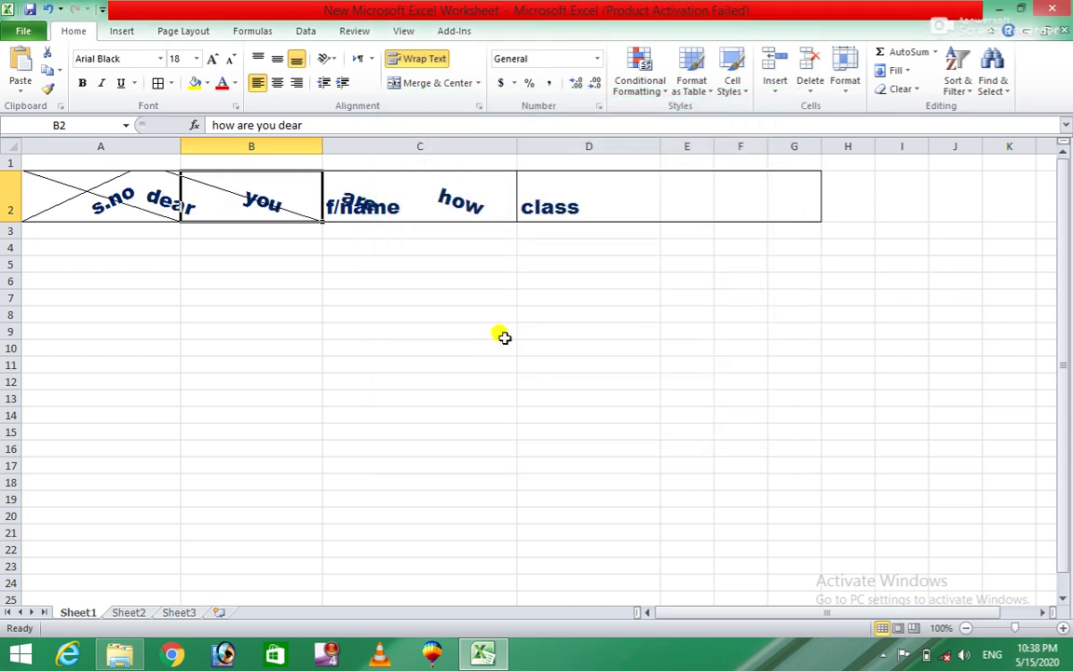
pyautogui.moveTo(322, 144)
pyautogui.mouseDown()
pyautogui.moveTo(628, 145)
pyautogui.moveTo(787, 206)
pyautogui.mouseUp()
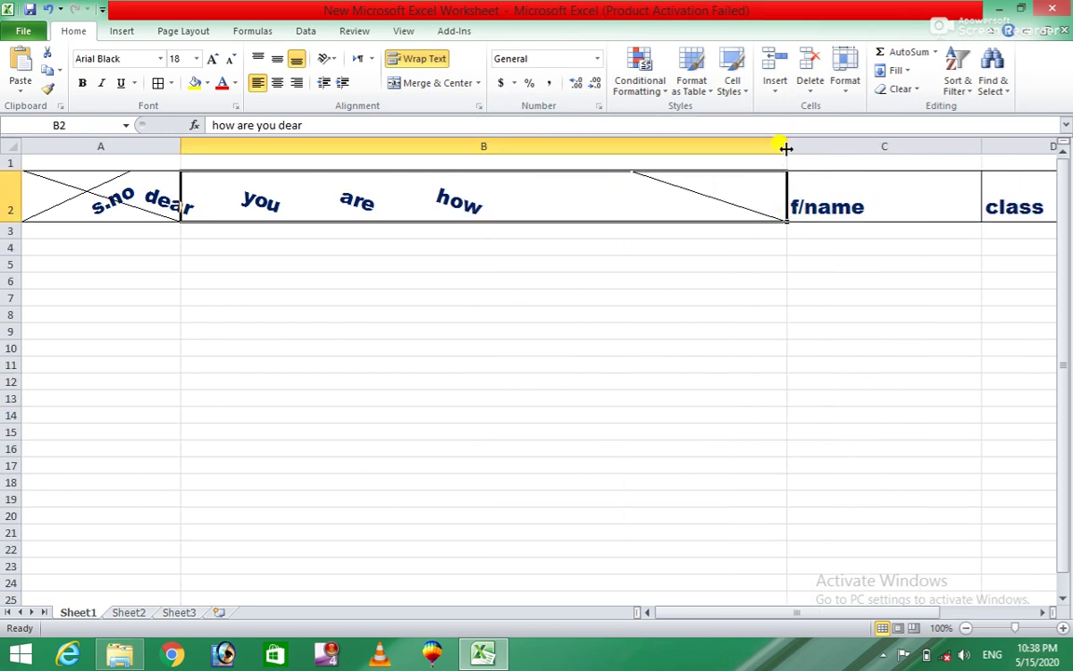
# - Narrow then rewiden column B, drag row 2 much taller, and widen column A
pyautogui.moveTo(787, 148); pyautogui.dragTo(323, 182)
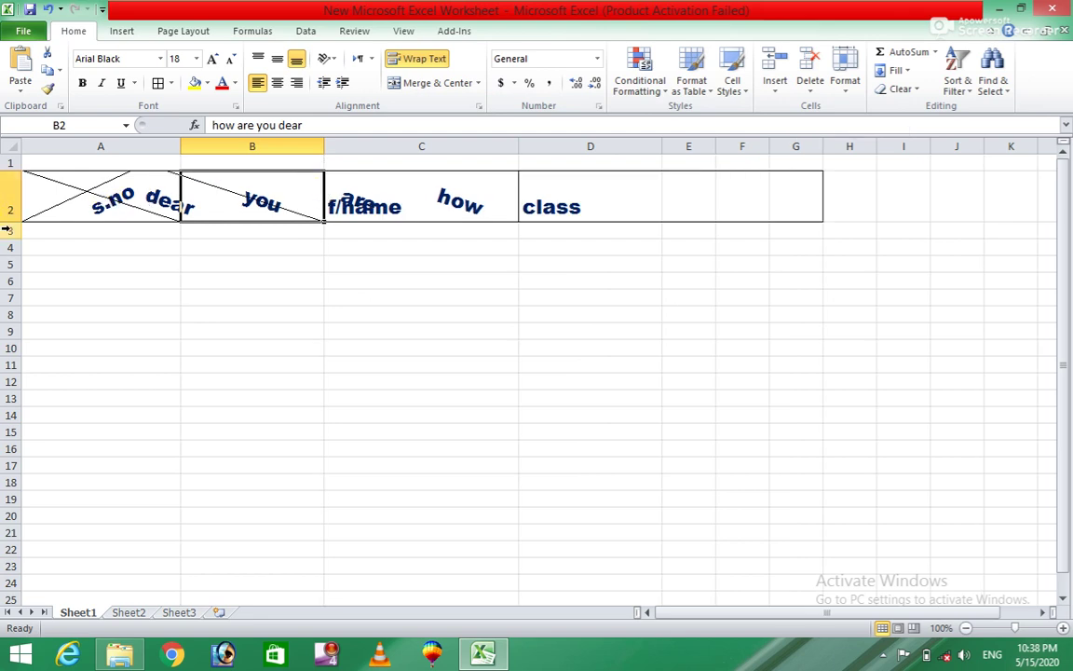
pyautogui.moveTo(7, 224); pyautogui.dragTo(10, 359)
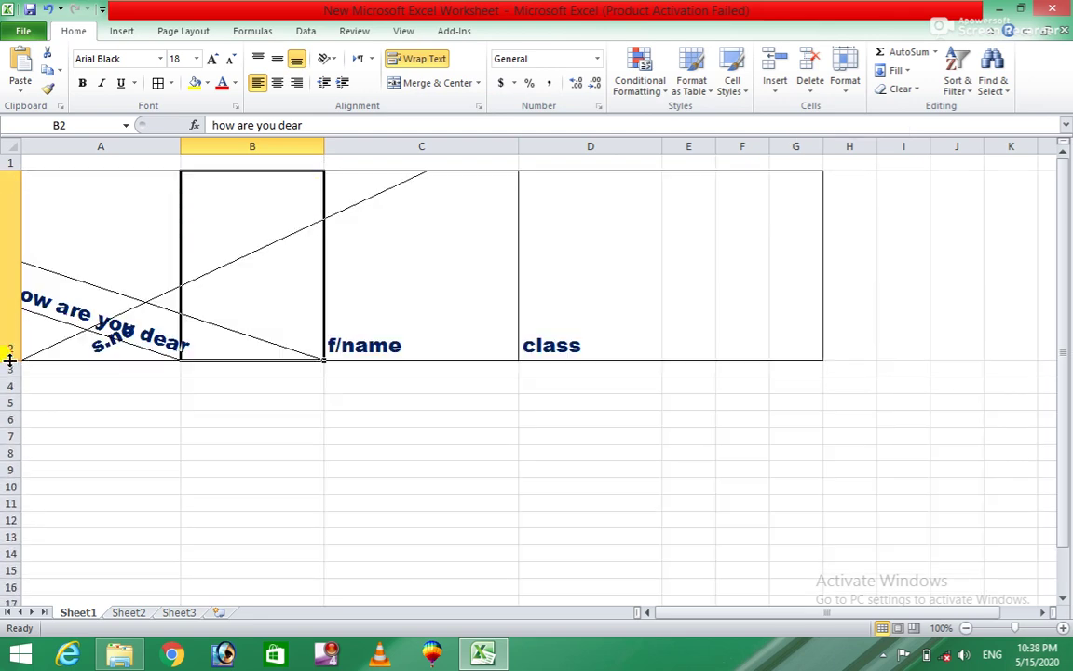
pyautogui.moveTo(8, 359); pyautogui.dragTo(9, 454)
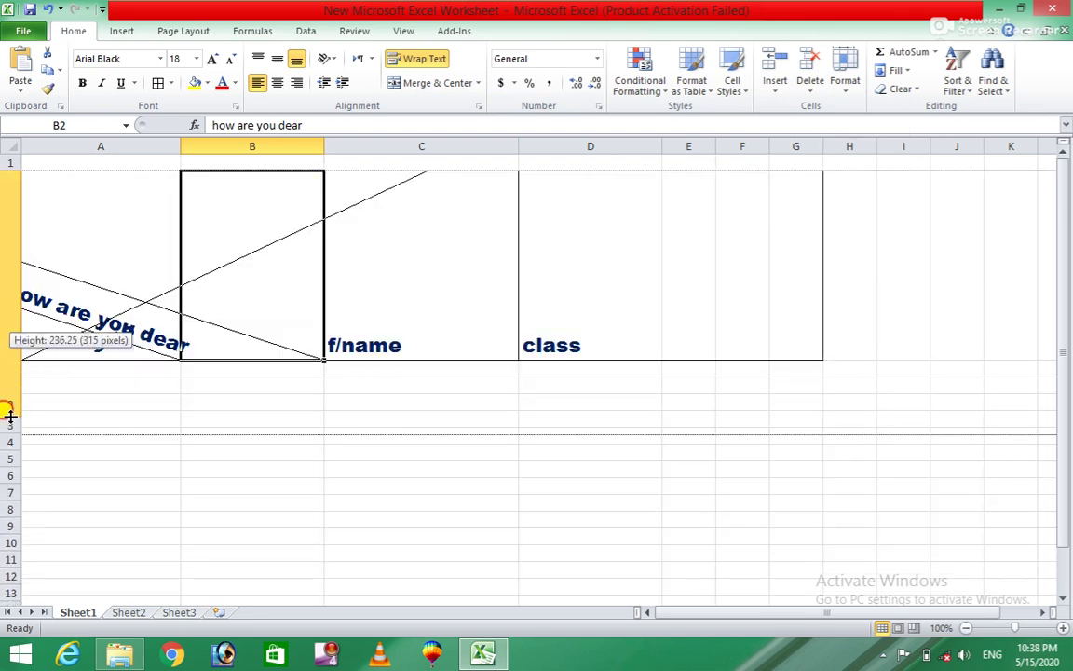
pyautogui.moveTo(323, 146); pyautogui.dragTo(531, 149)
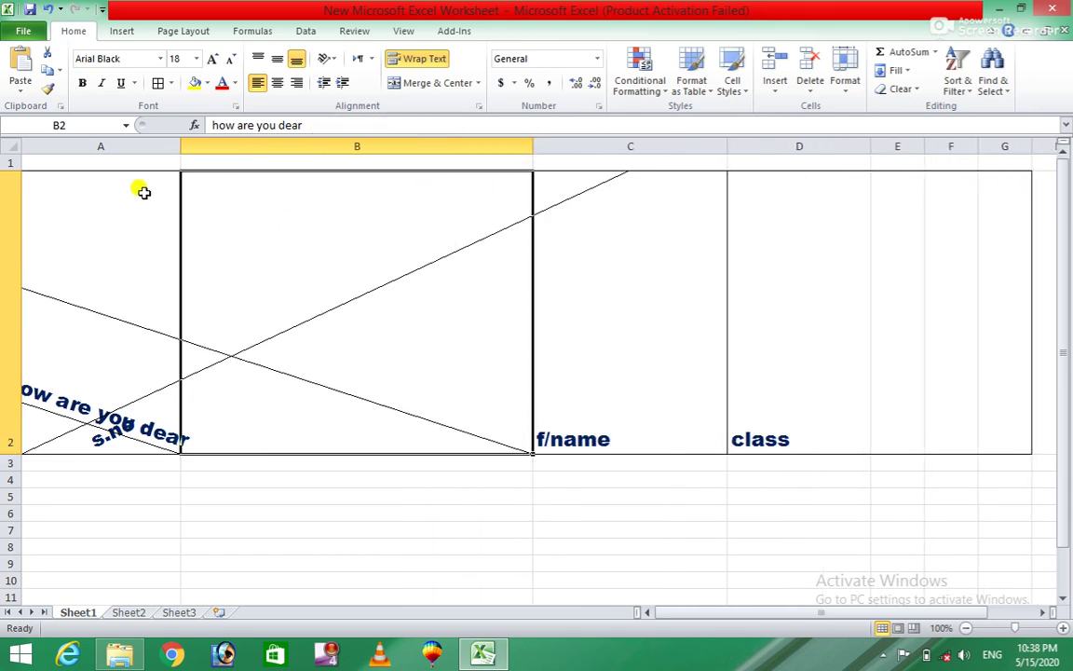
pyautogui.moveTo(178, 141); pyautogui.dragTo(294, 199)
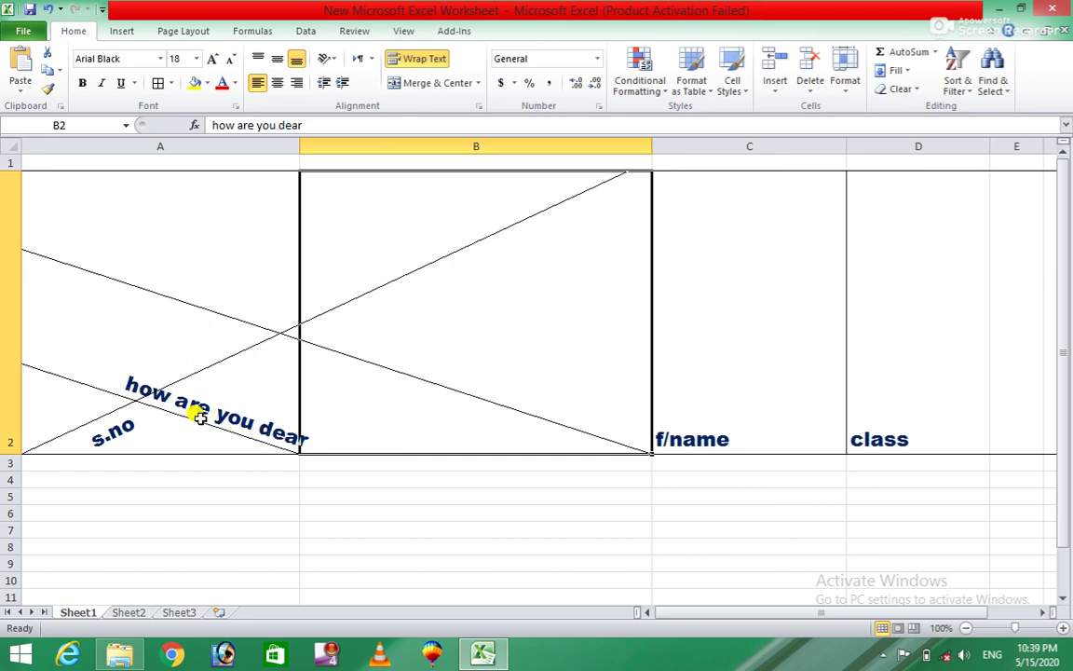
# - Set the f/name heading in C2 to a 7-degree orientation
pyautogui.click(479, 106)
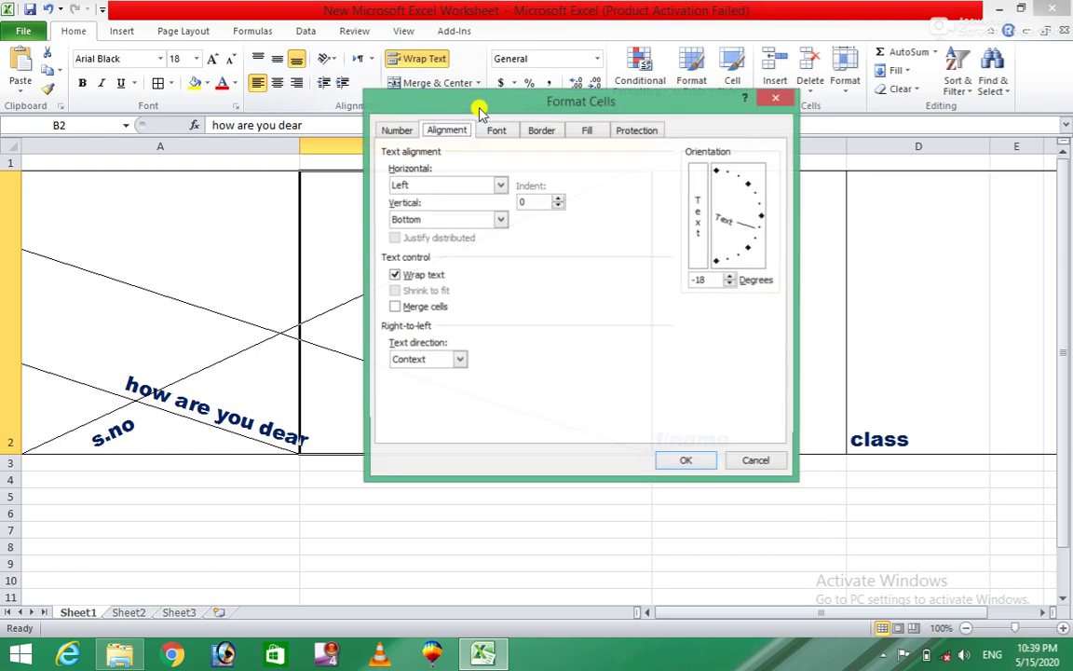
pyautogui.click(758, 463)
pyautogui.click(746, 354)
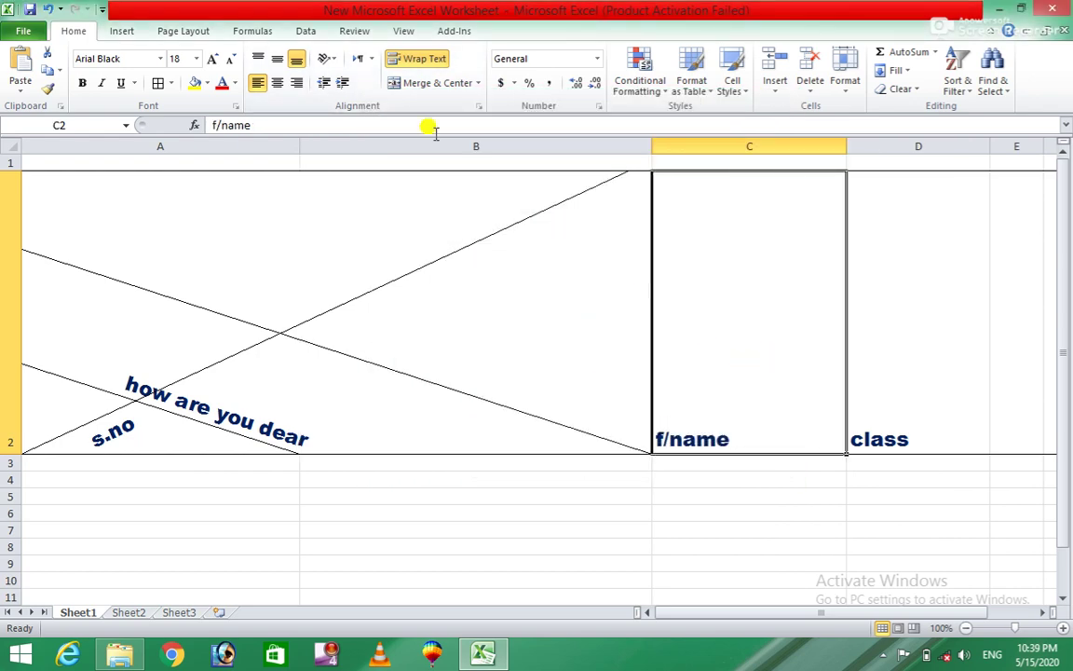
pyautogui.click(478, 106)
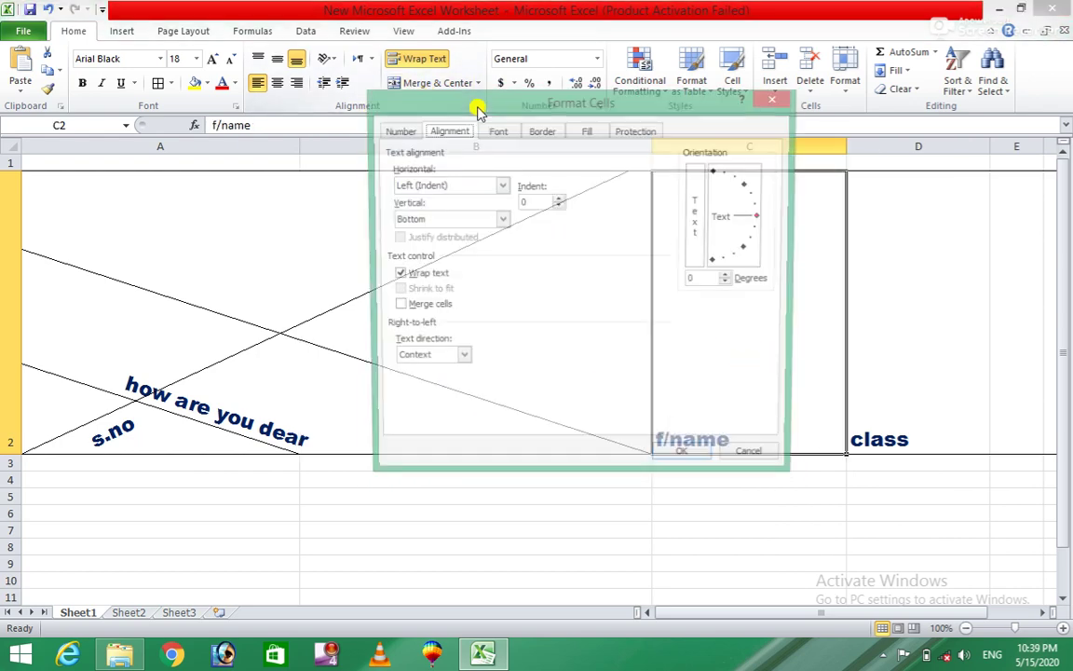
pyautogui.click(734, 278)
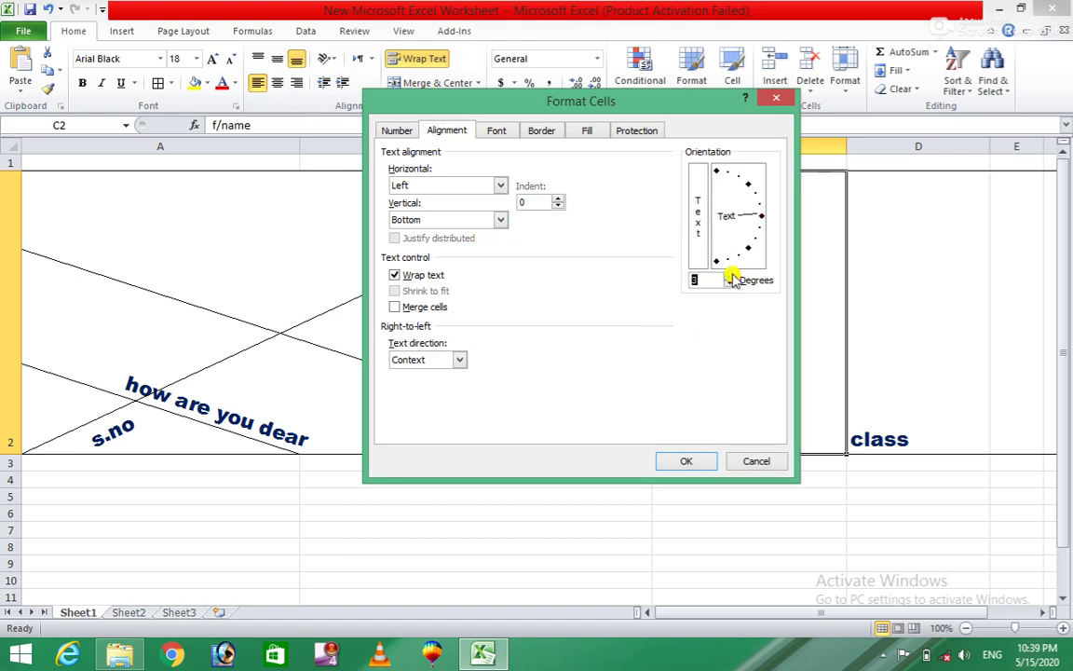
pyautogui.write('7')
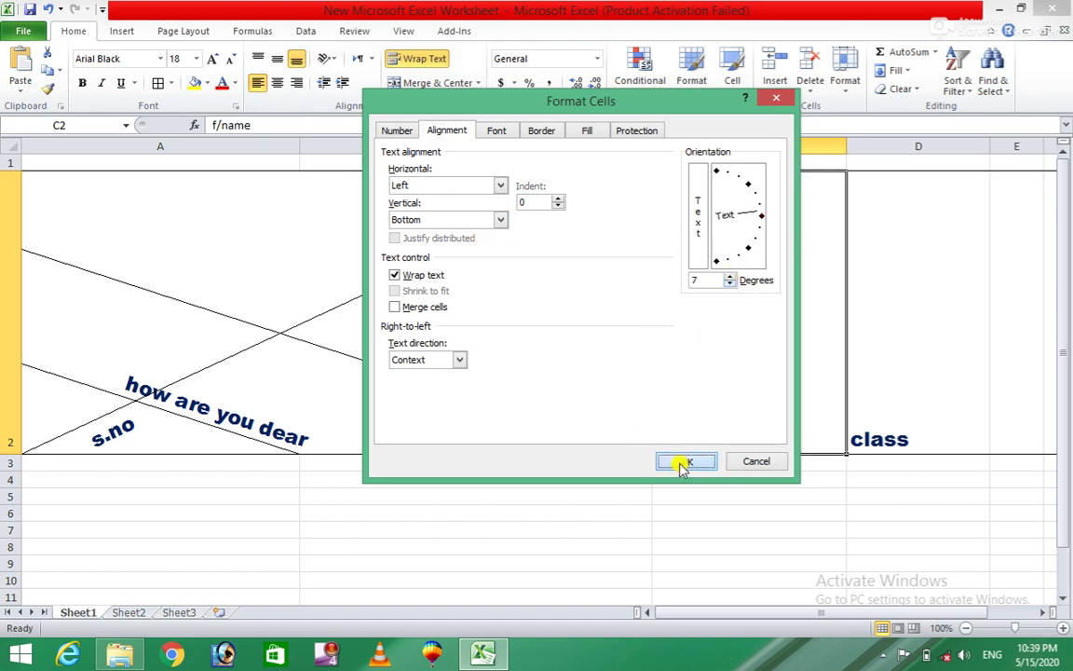
pyautogui.click(683, 464)
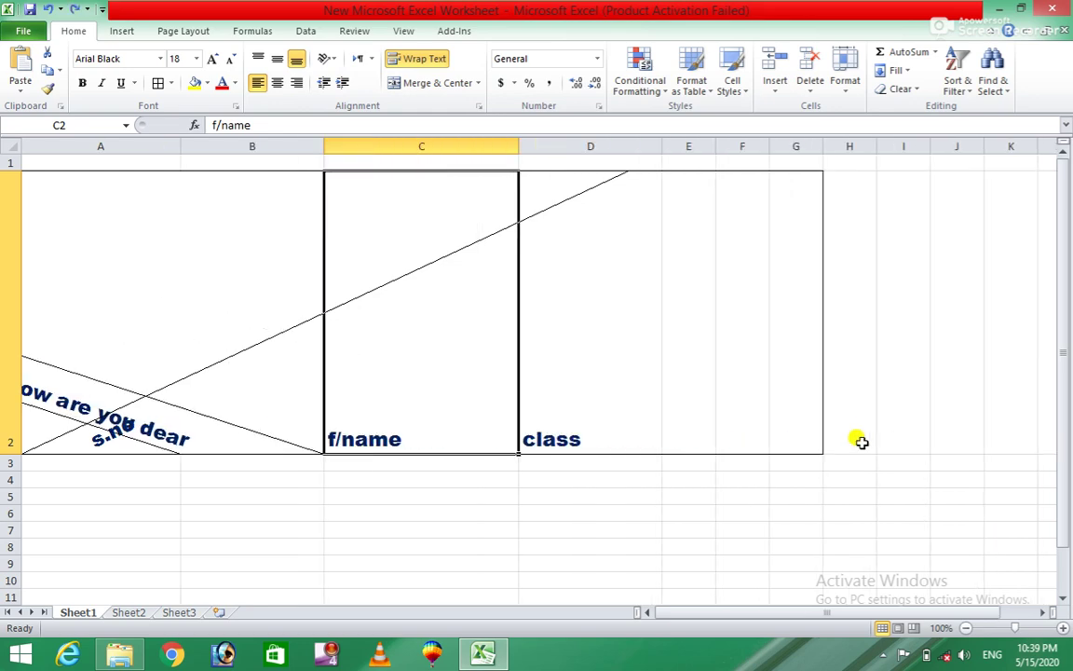
# - Undo the heading rotations with Ctrl+Z so all row 2 headings sit at 0 degrees
pyautogui.hotkey('ctrl', 'z')
pyautogui.hotkey('ctrl', 'z')
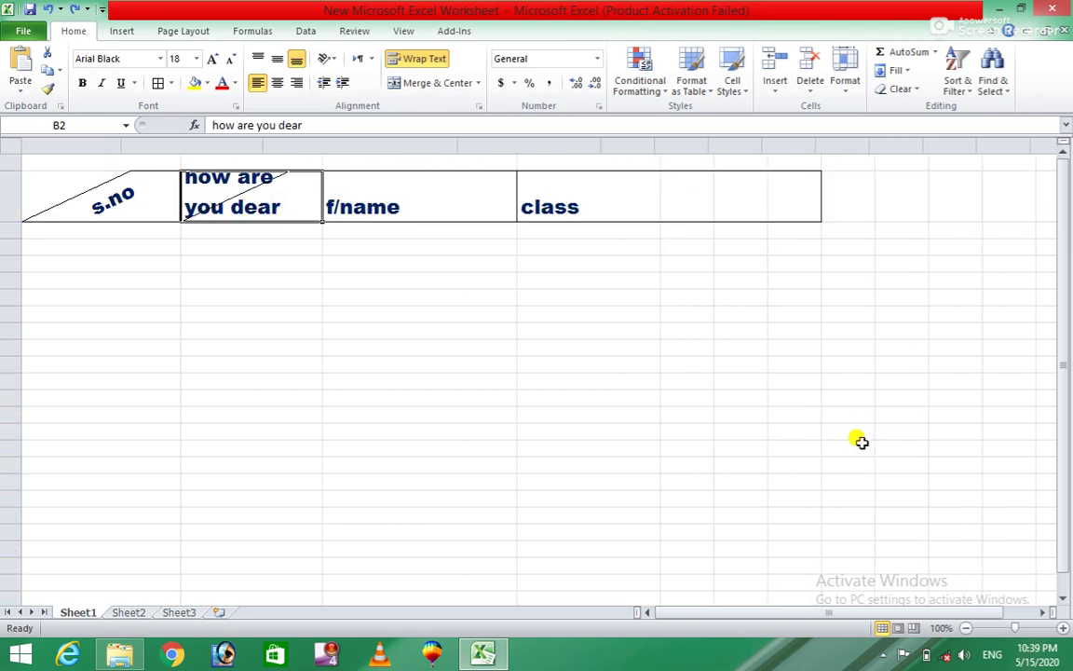
pyautogui.hotkey('ctrl', 'z')
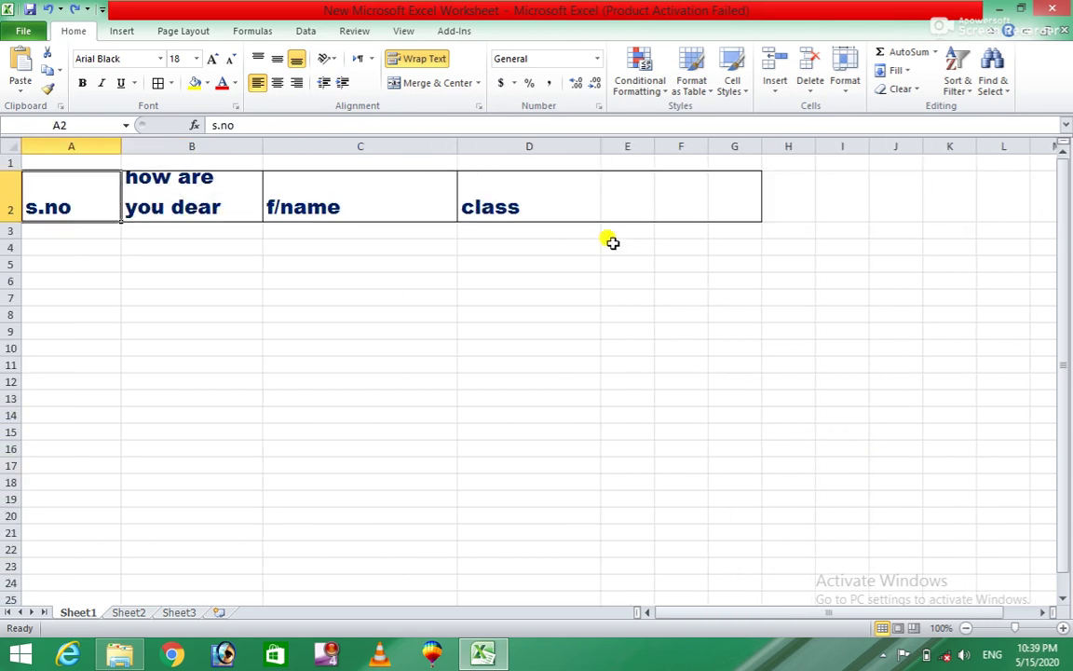
pyautogui.click(479, 106)
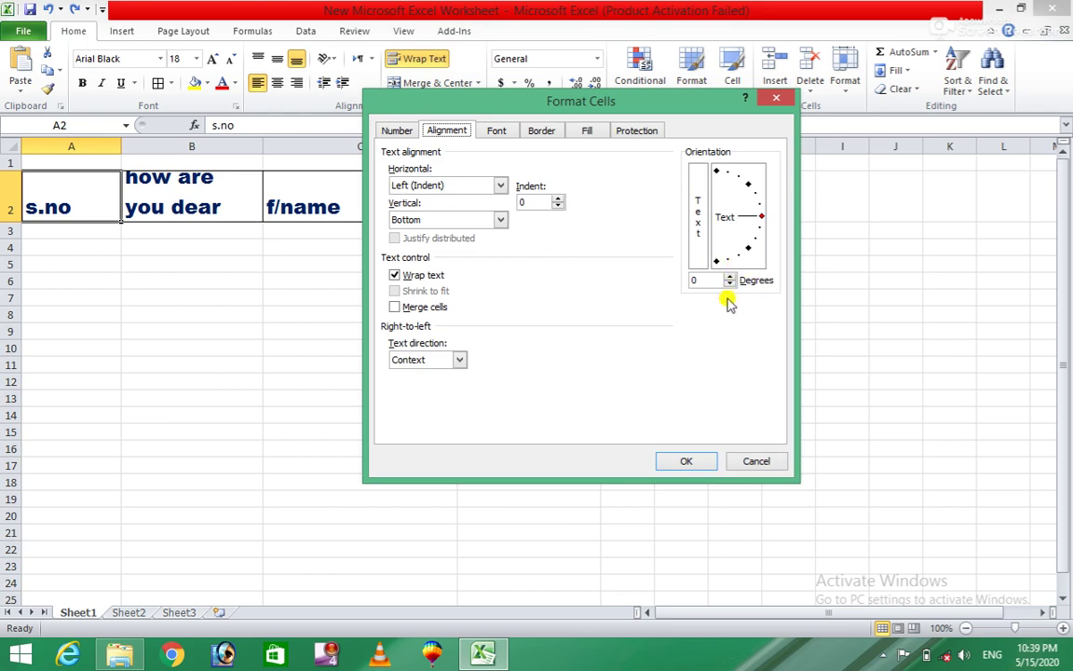
pyautogui.click(751, 461)
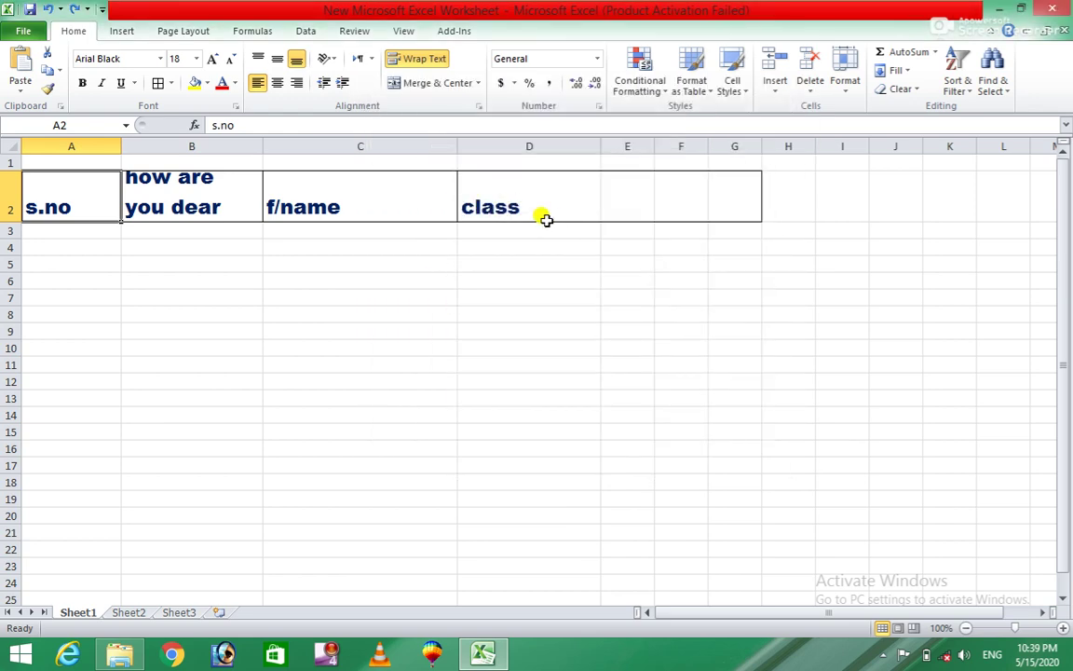
pyautogui.click(597, 60)
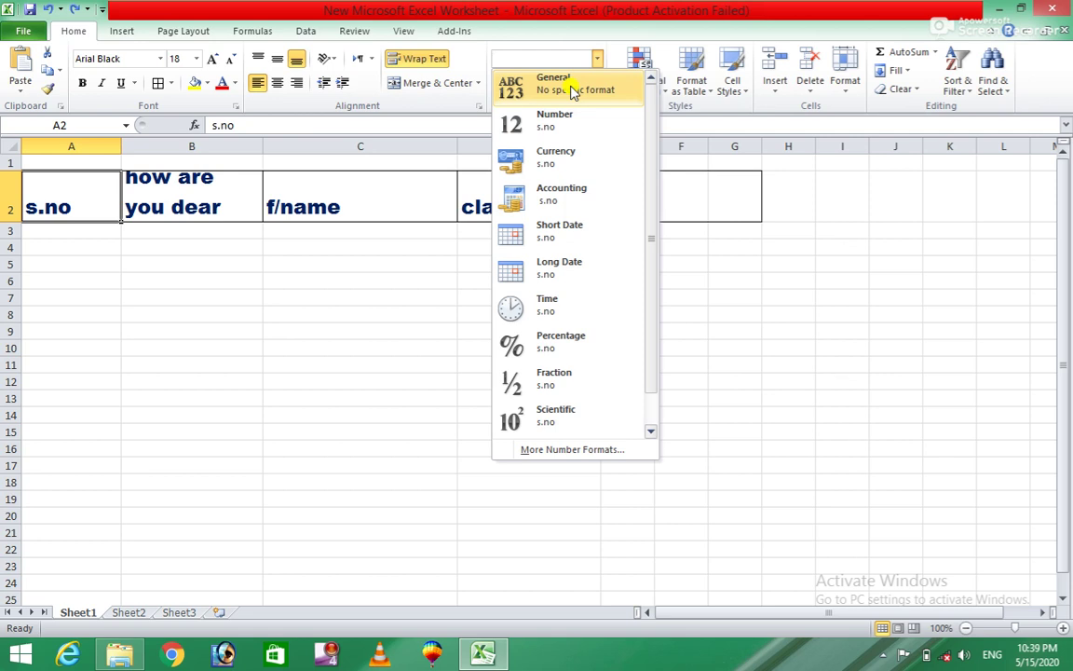
# - Enter 1234567 in cell C5 and reselect the cell
pyautogui.click(305, 264)
pyautogui.write('1234567')
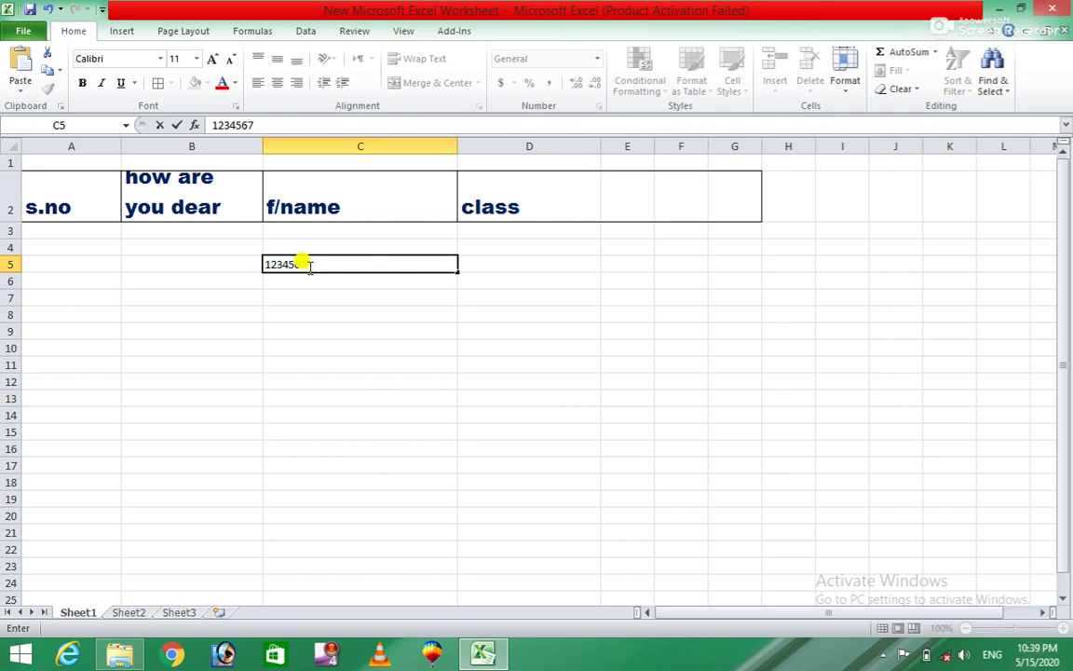
pyautogui.click(422, 314)
pyautogui.click(391, 265)
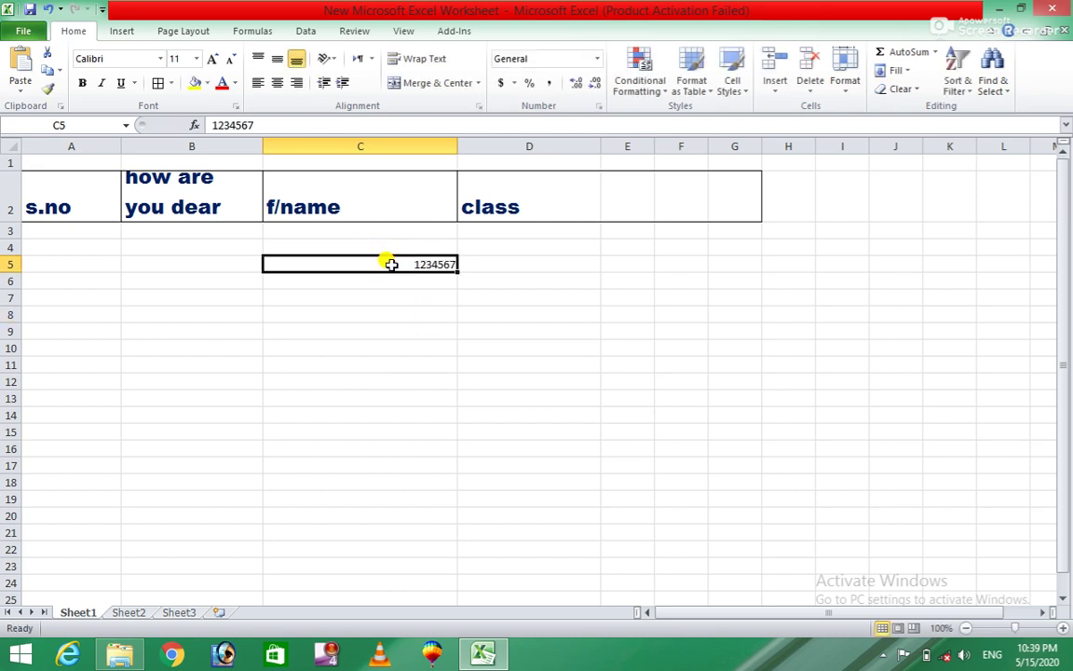
pyautogui.click(599, 60)
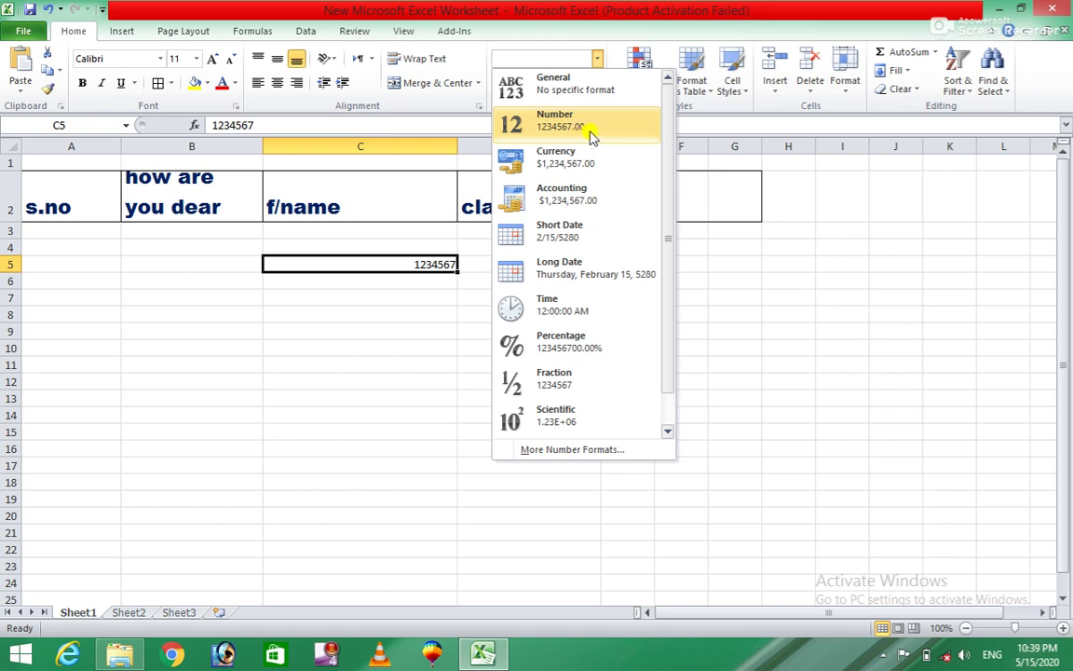
# - Apply Number, then Currency, then Accounting to C5, ending as $ 1,234,567.00
pyautogui.click(589, 134)
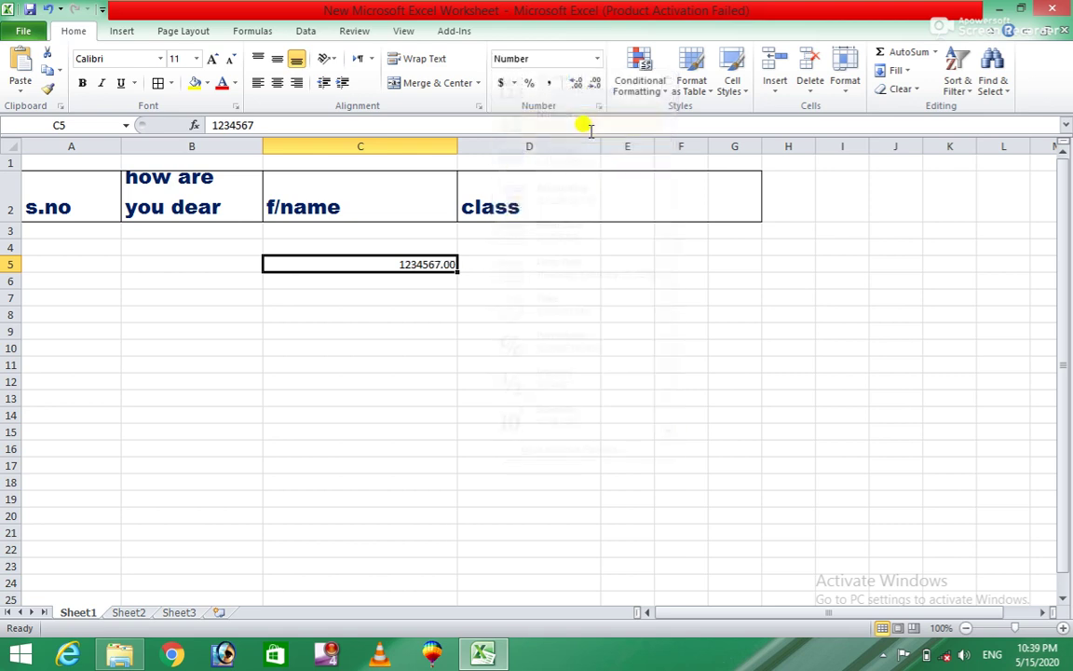
pyautogui.click(598, 59)
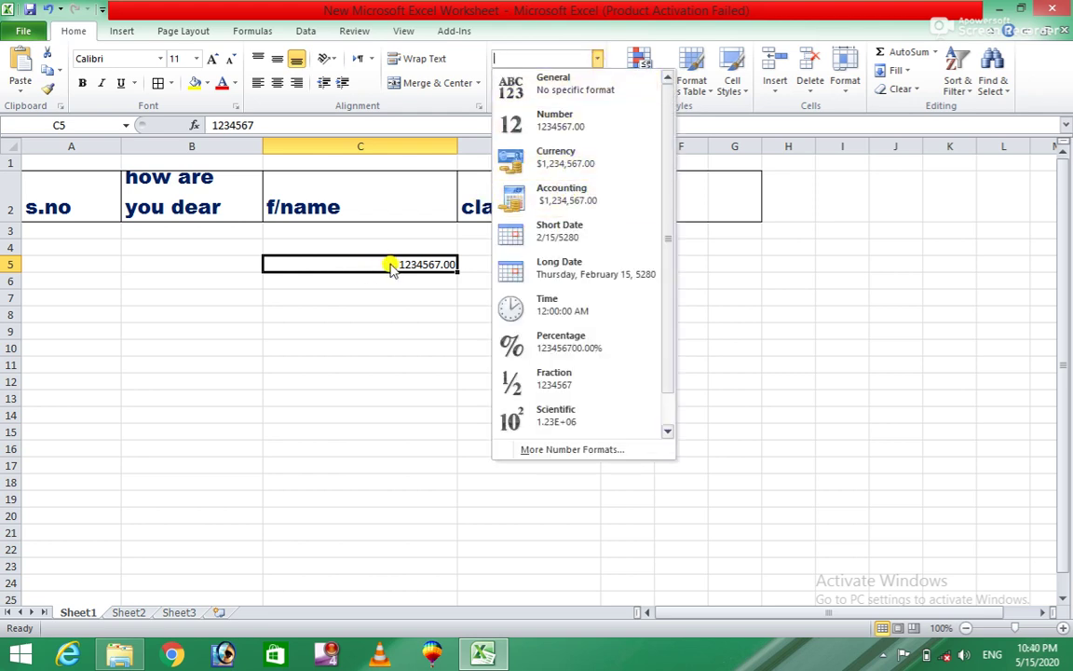
pyautogui.click(547, 160)
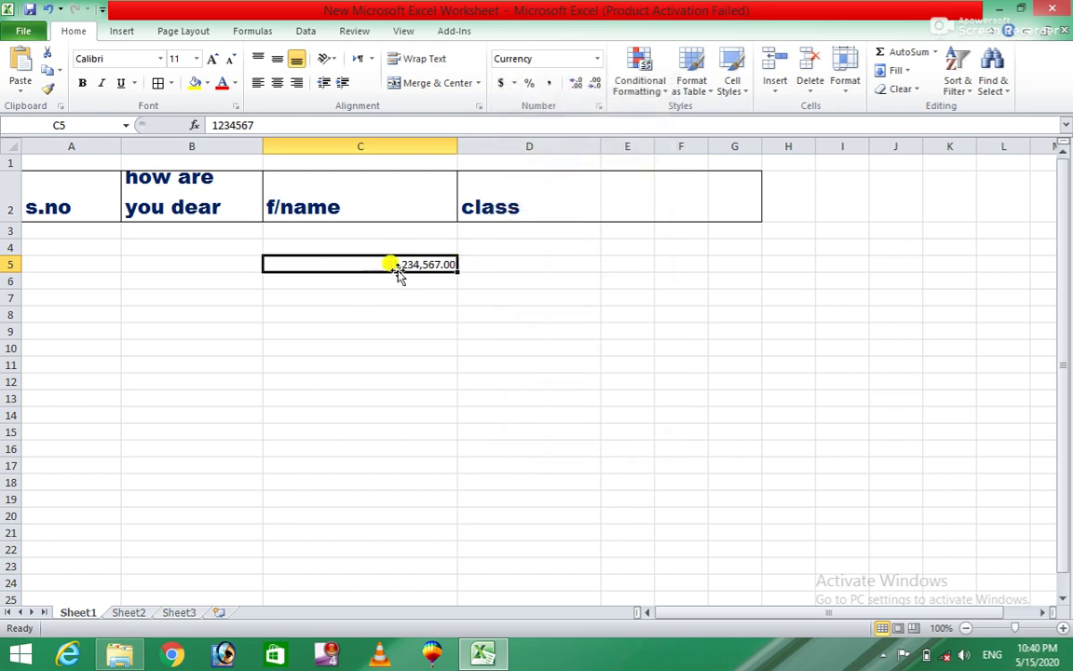
pyautogui.click(597, 58)
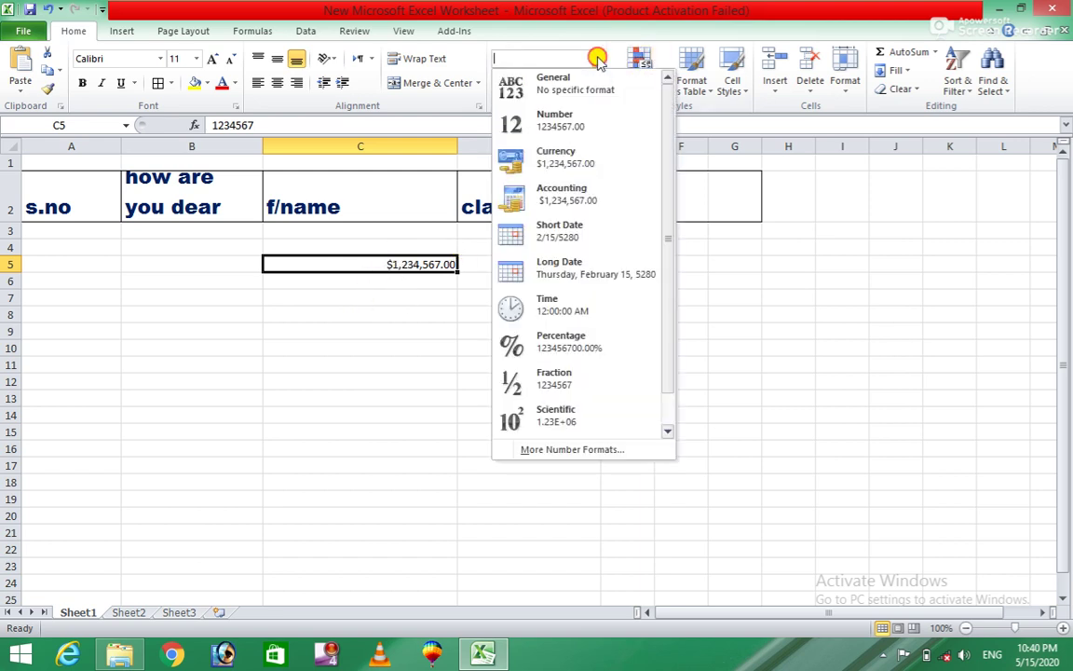
pyautogui.click(606, 207)
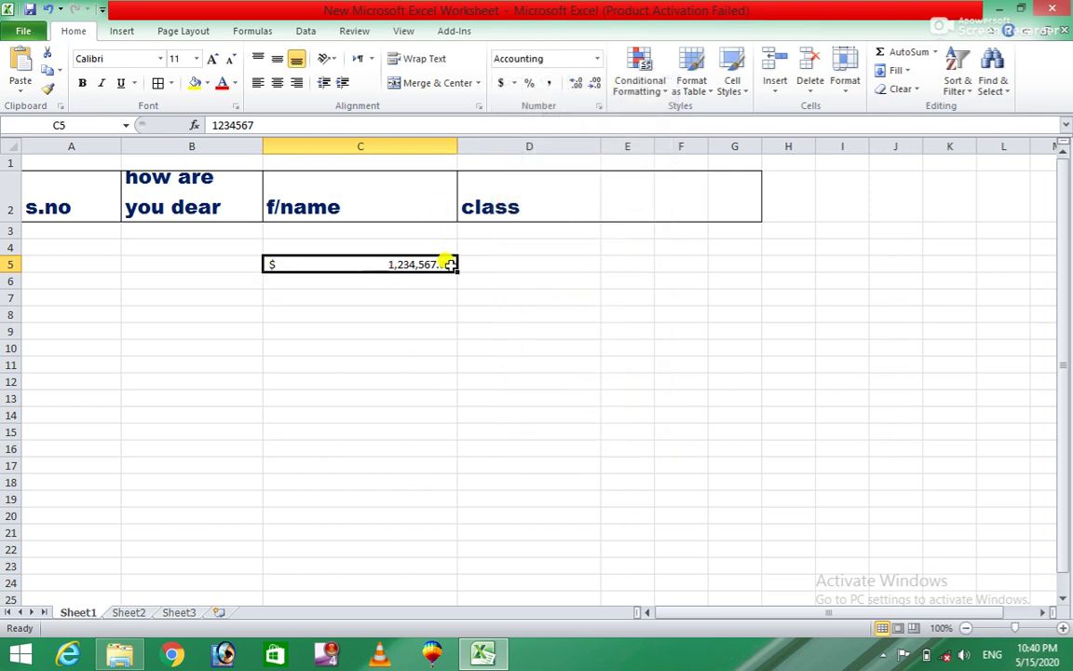
pyautogui.click(597, 58)
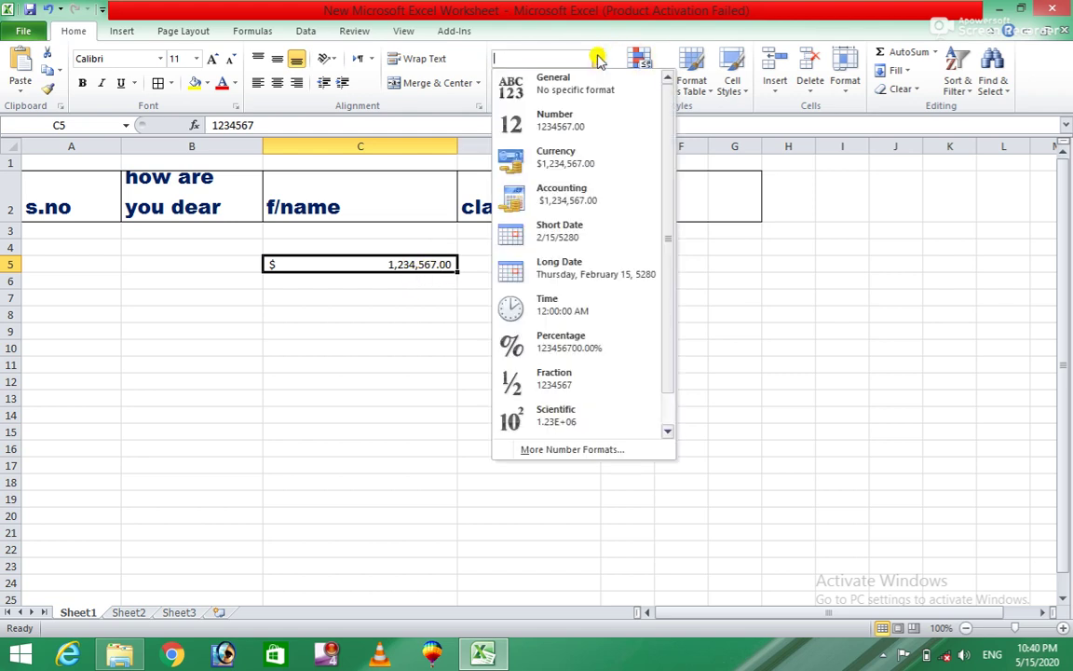
# - Try the Short Date, Long Date and Time formats on C5
pyautogui.click(556, 240)
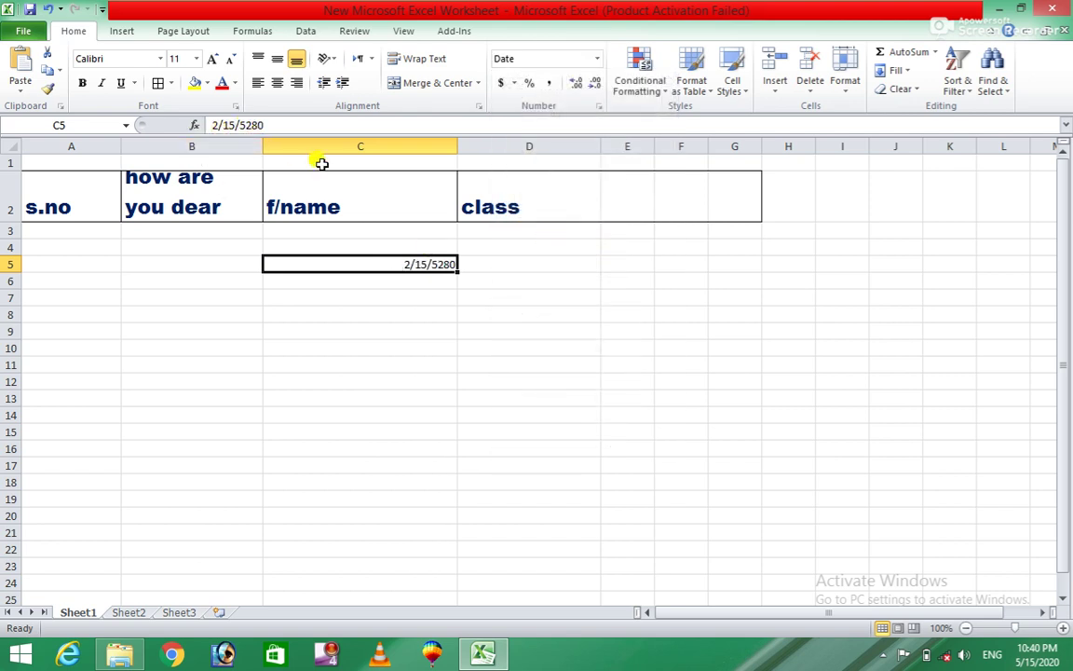
pyautogui.click(597, 59)
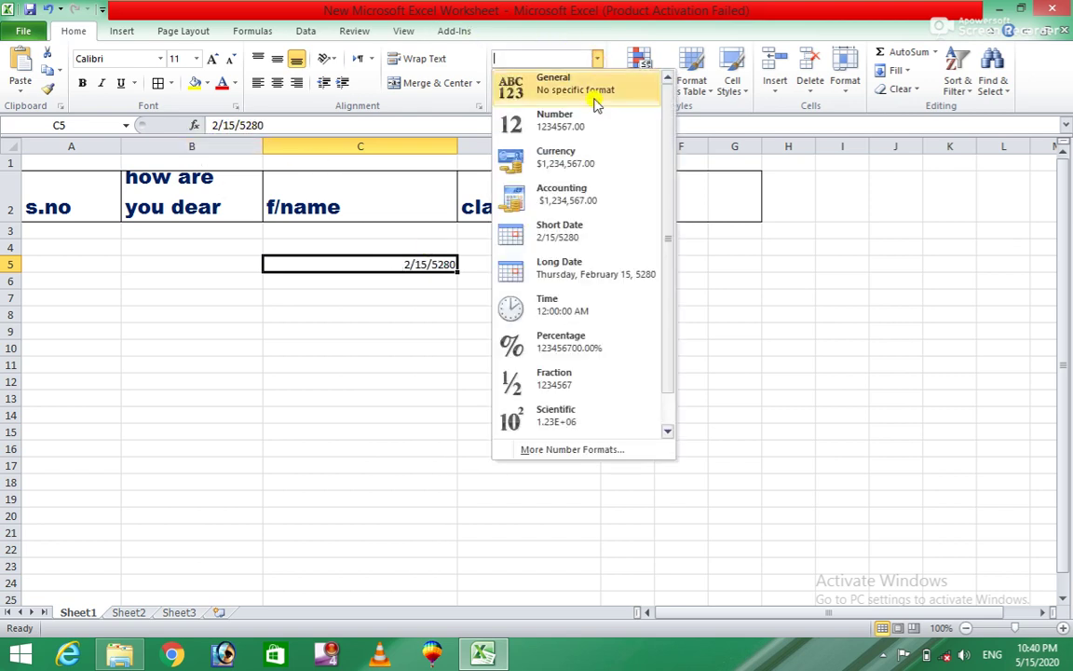
pyautogui.click(539, 271)
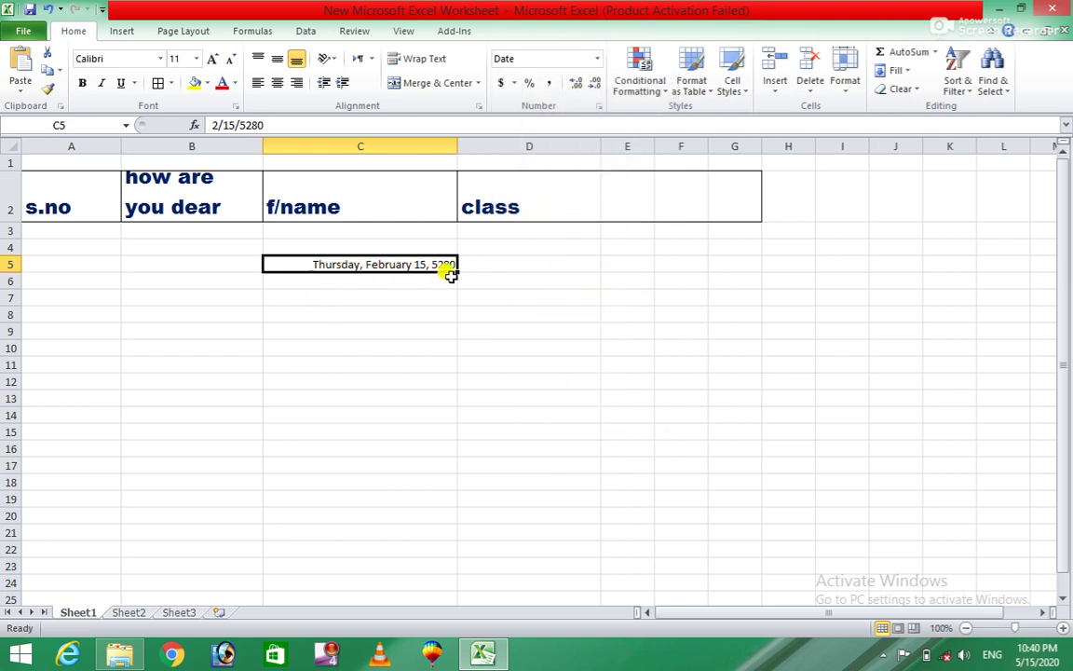
pyautogui.click(598, 58)
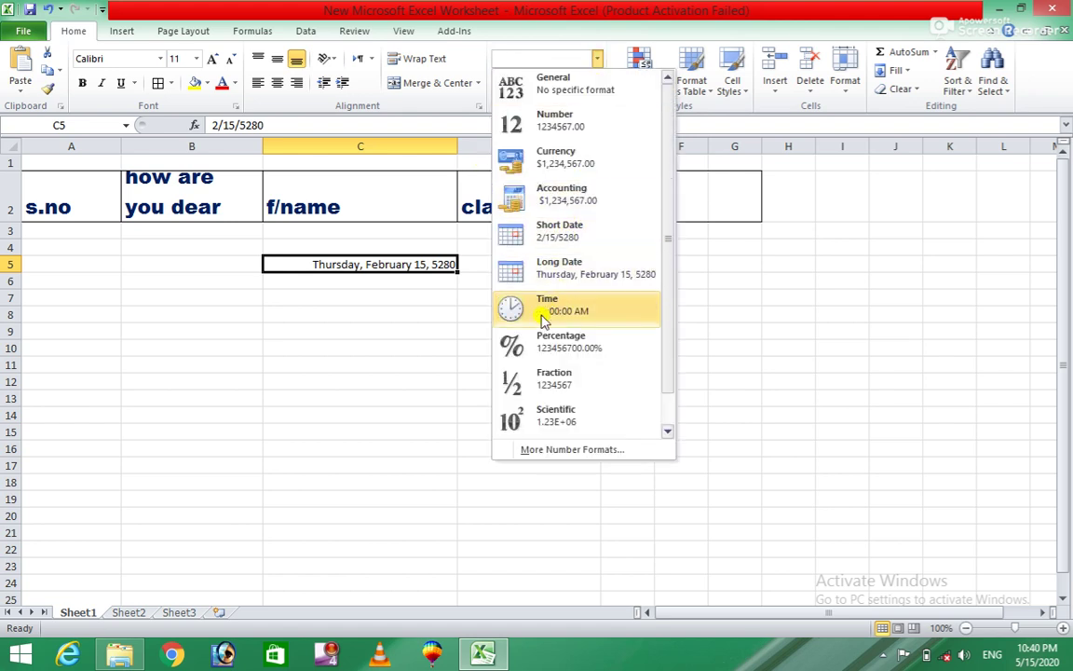
pyautogui.click(607, 310)
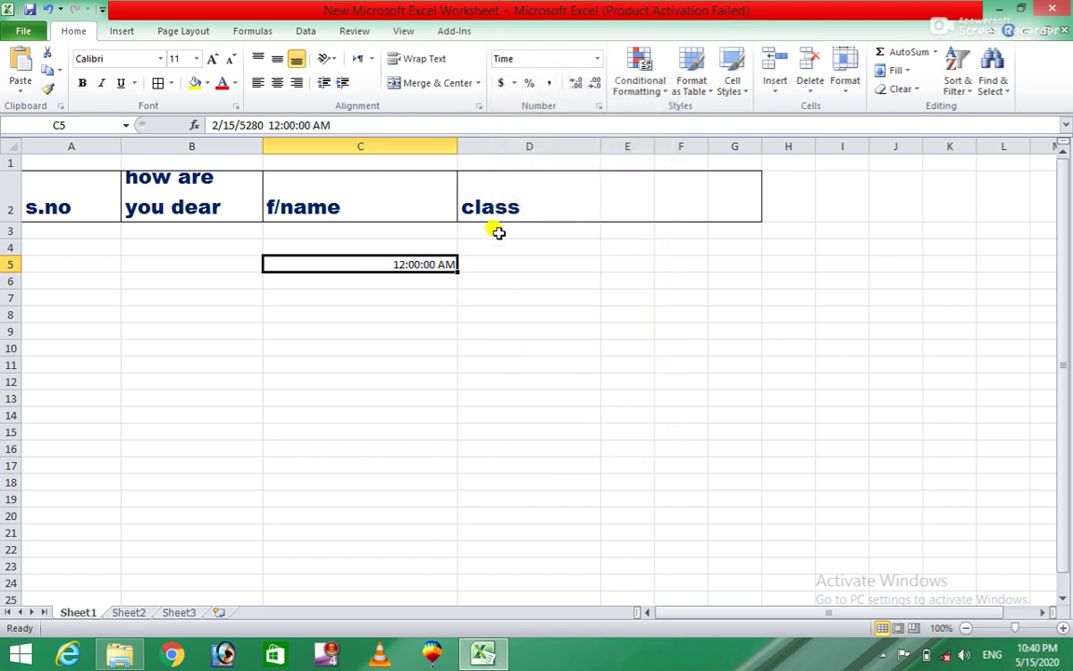
# - Try Percentage and Fraction, then settle on Scientific so C5 reads 1.23E+06
pyautogui.click(598, 57)
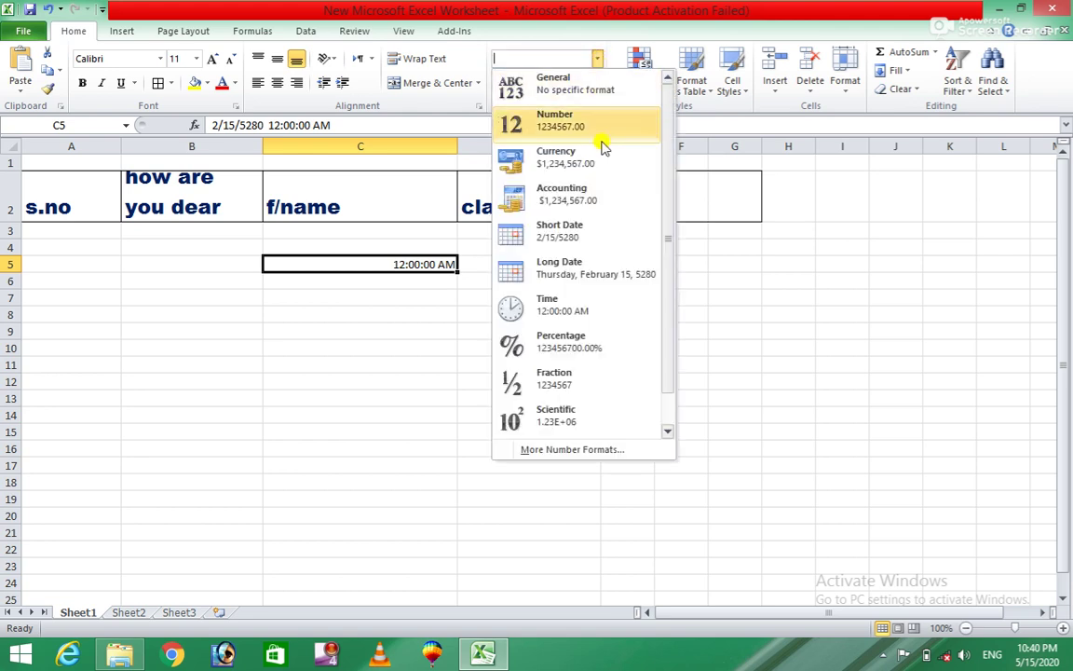
pyautogui.click(550, 352)
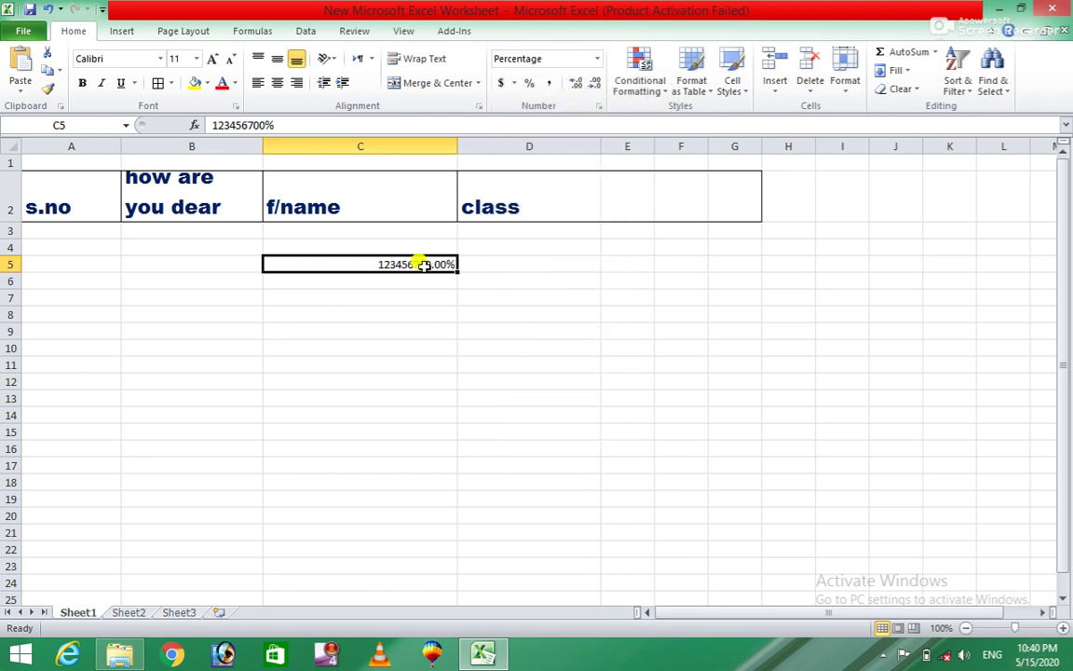
pyautogui.click(597, 58)
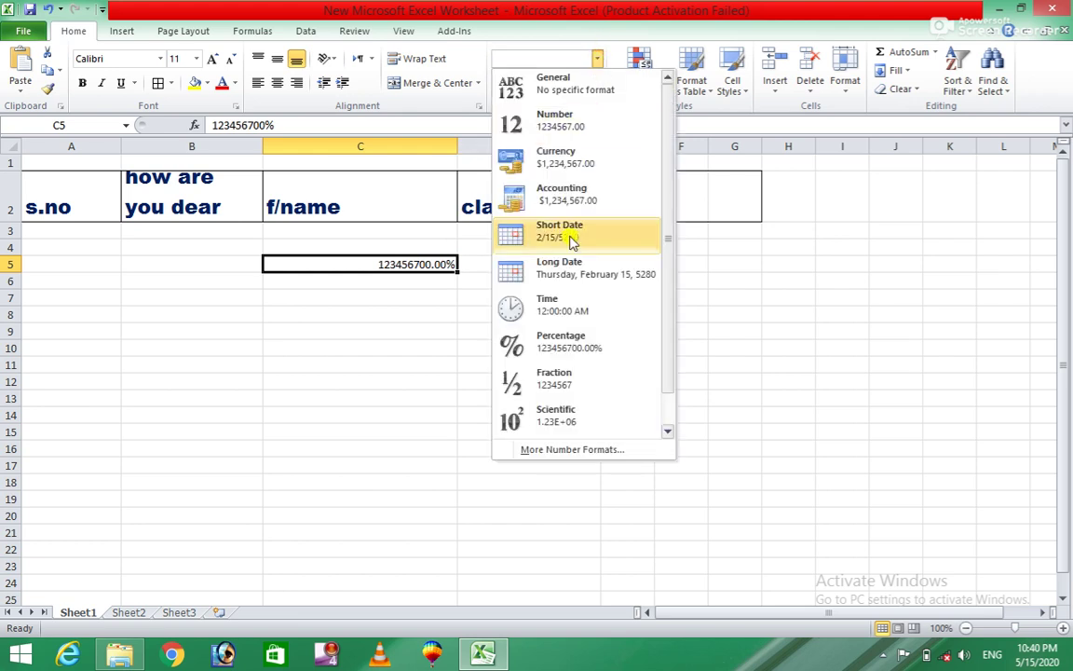
pyautogui.click(551, 384)
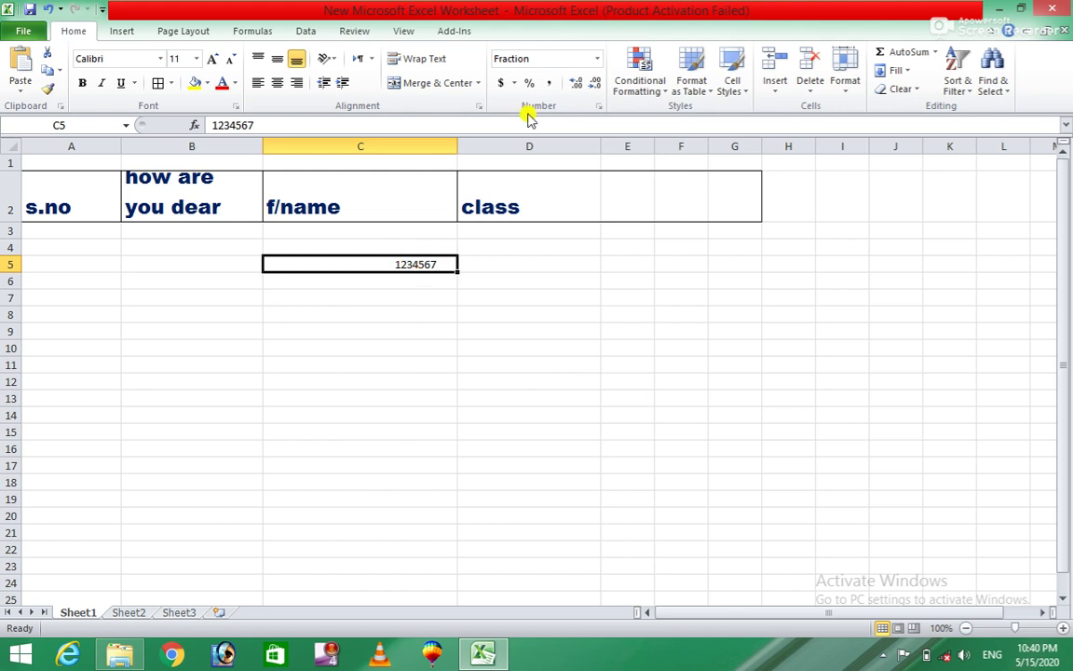
pyautogui.click(597, 59)
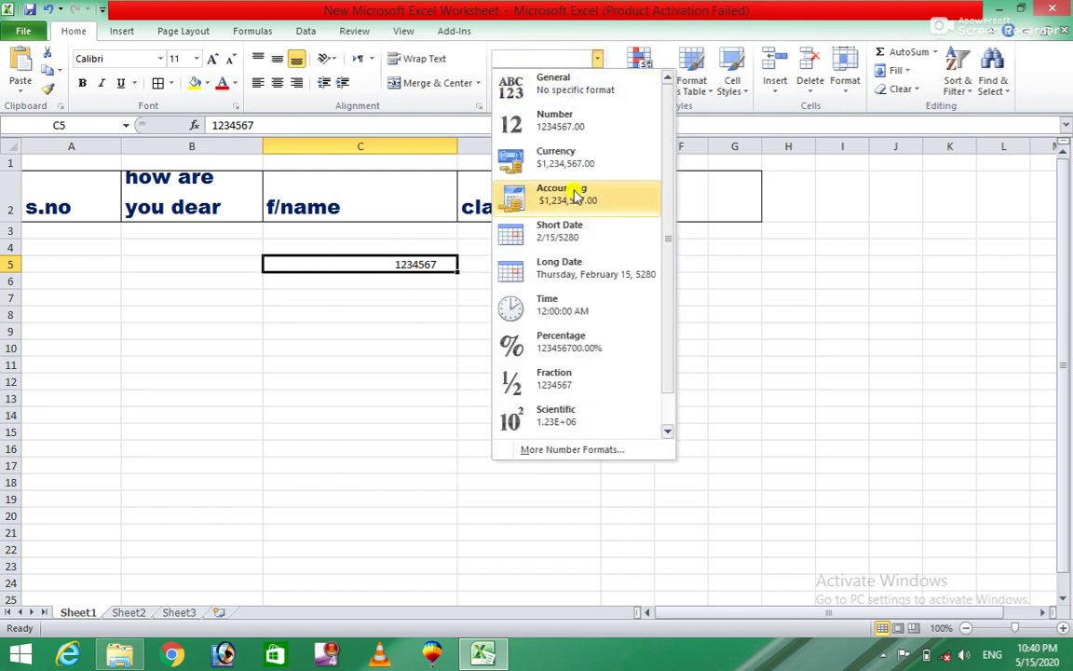
pyautogui.click(550, 419)
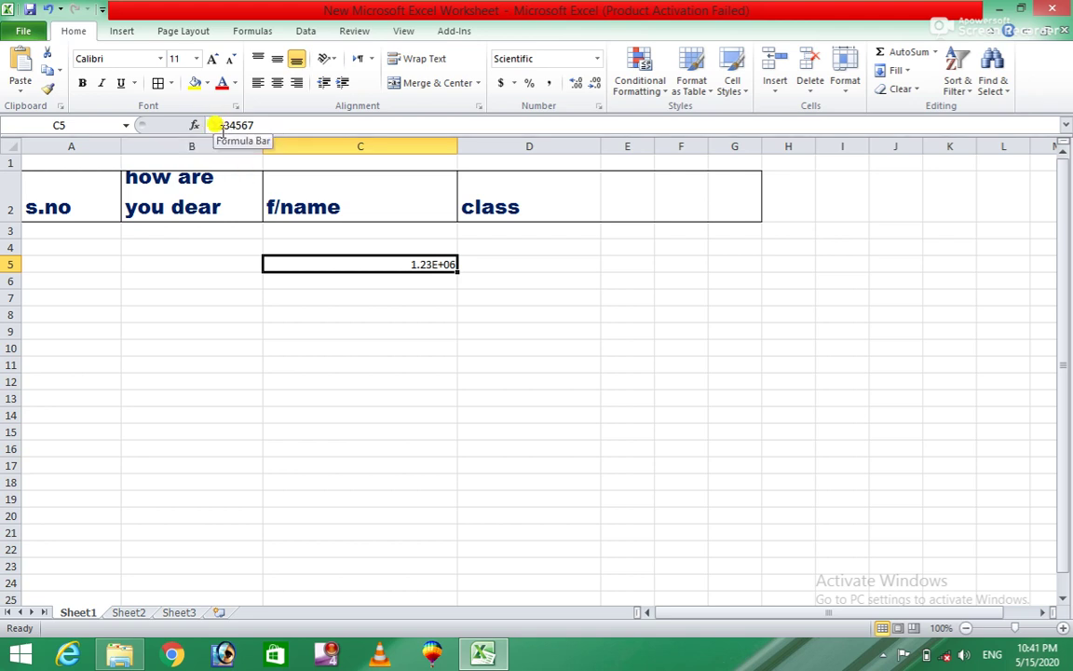
pyautogui.click(269, 125)
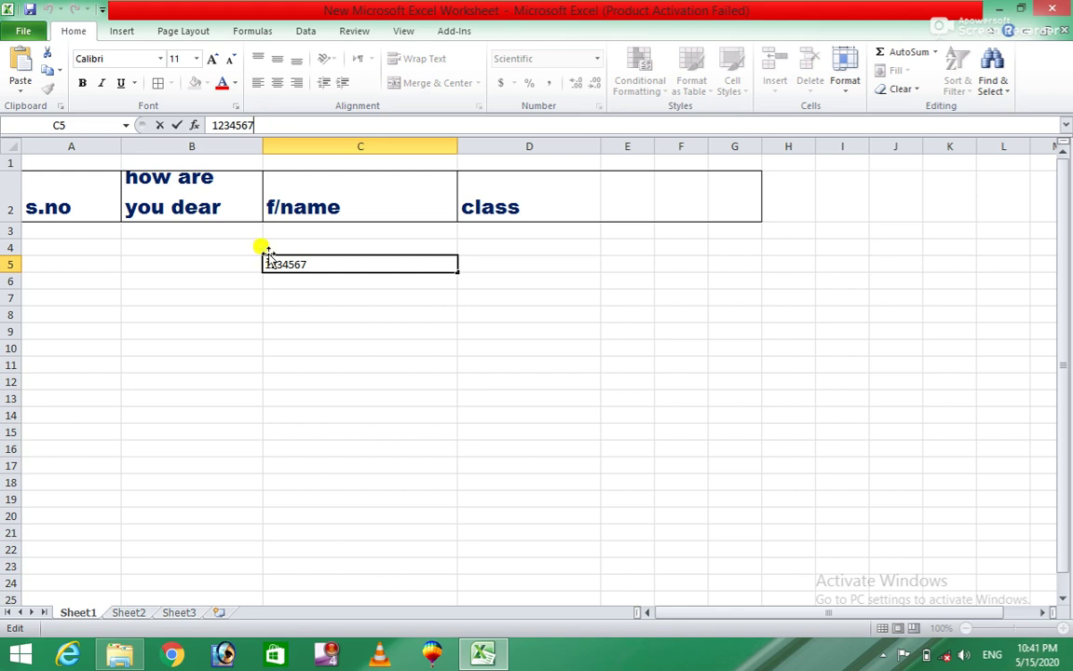
pyautogui.doubleClick(324, 265)
pyautogui.write('3')
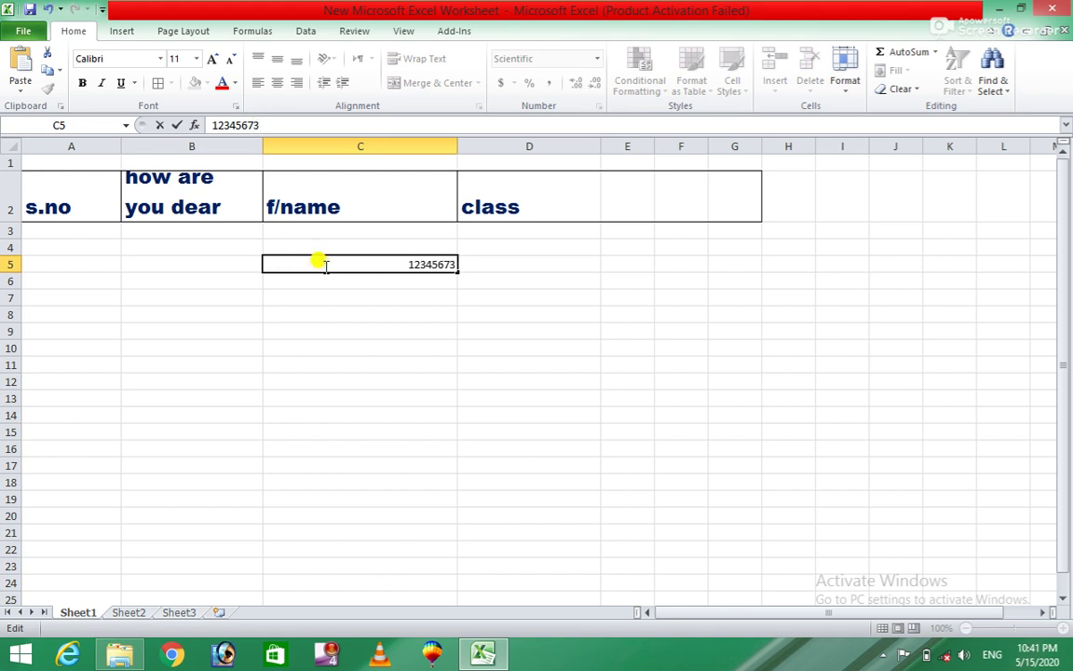
pyautogui.write('4')
pyautogui.click(433, 347)
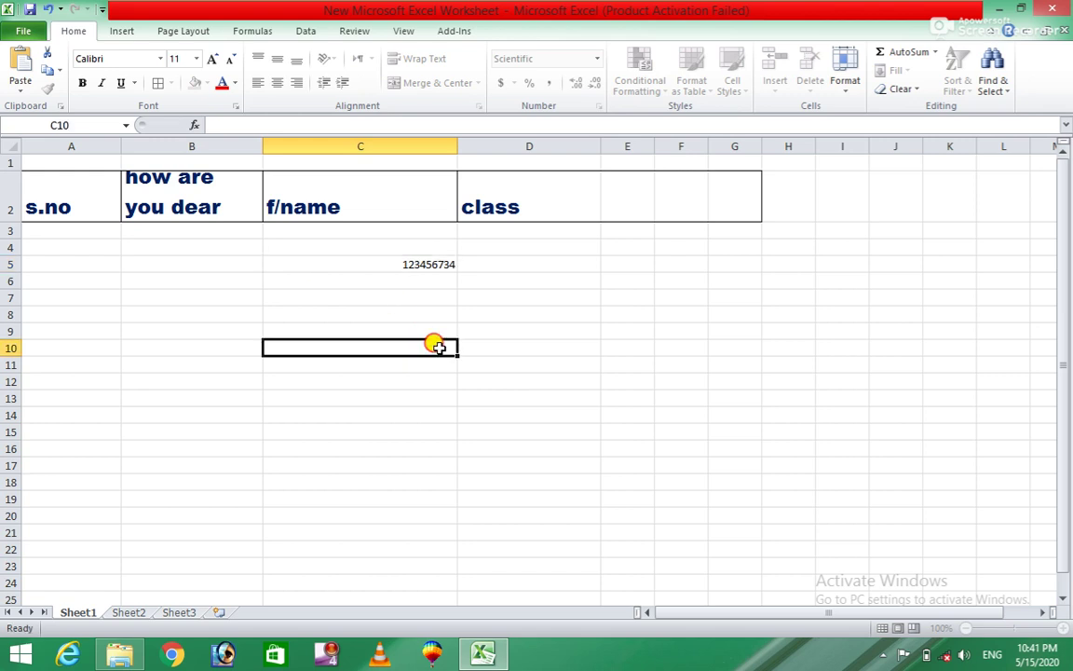
pyautogui.doubleClick(445, 264)
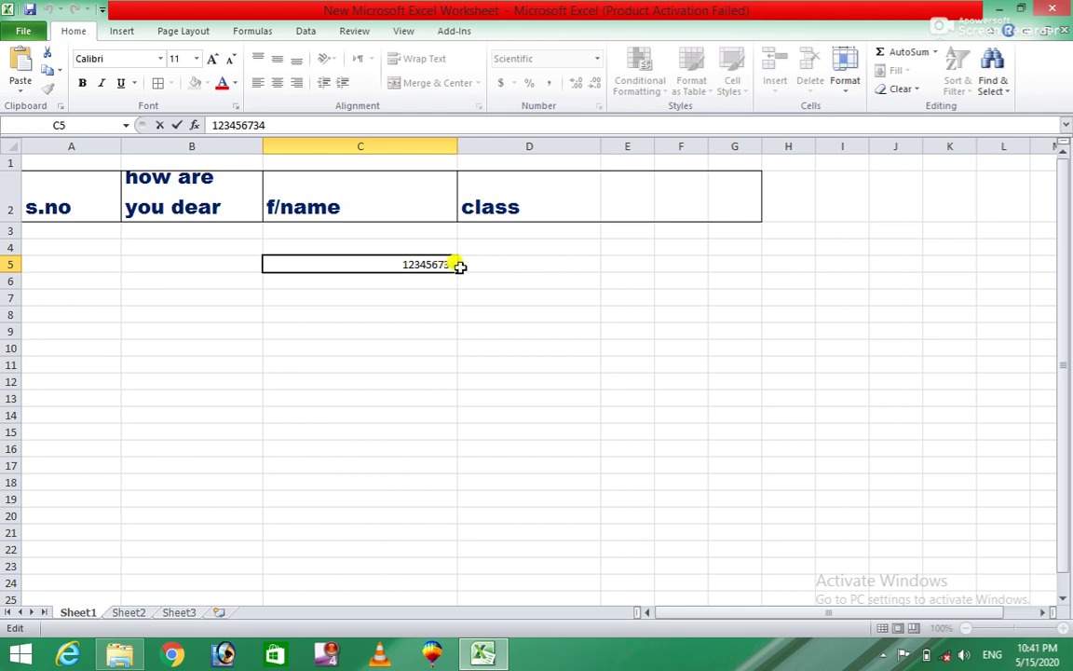
pyautogui.write('54')
pyautogui.click(431, 298)
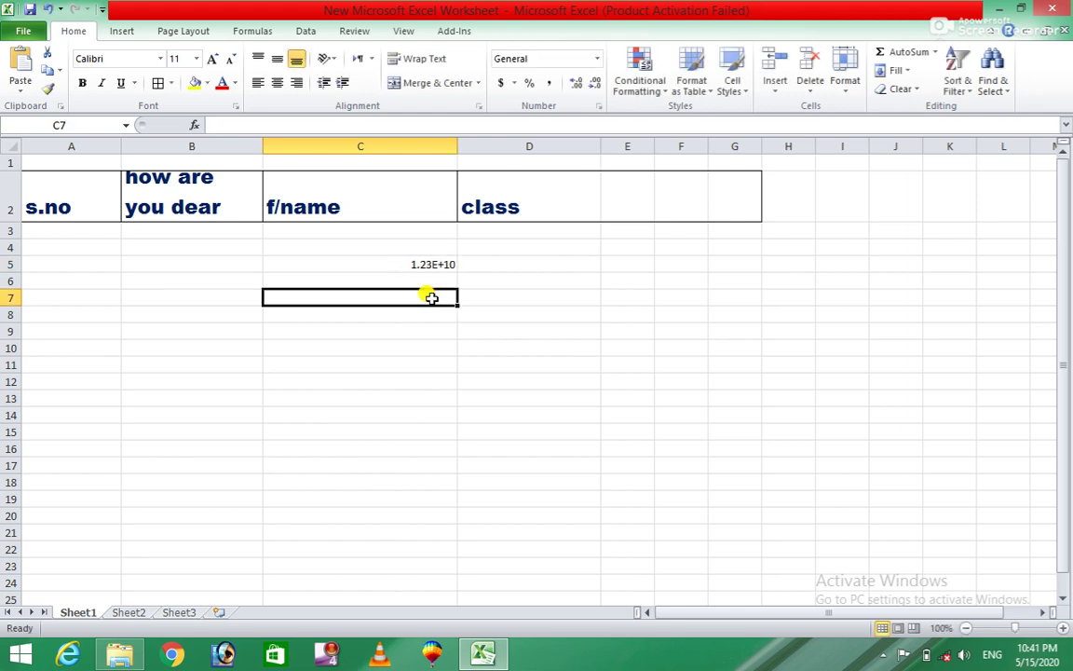
pyautogui.click(431, 264)
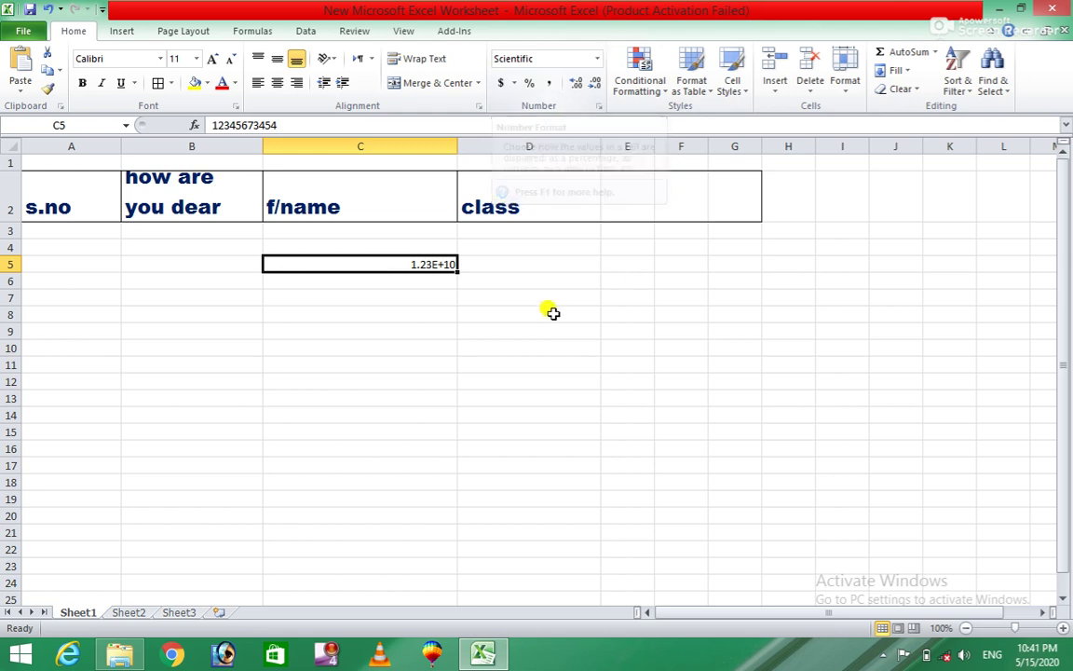
pyautogui.click(517, 298)
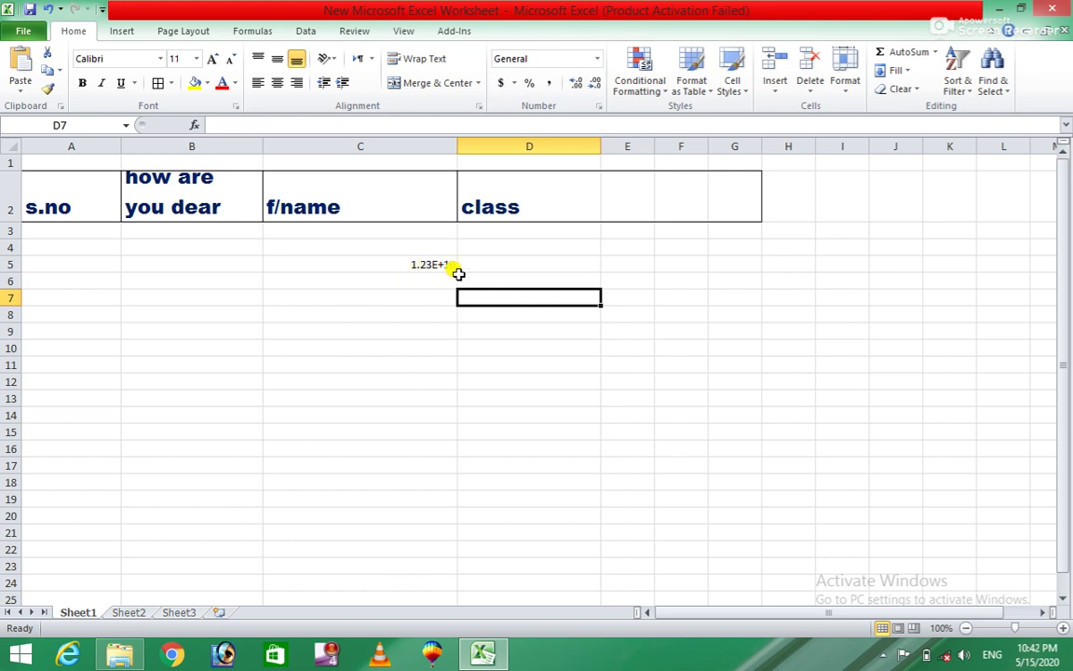
pyautogui.click(411, 264)
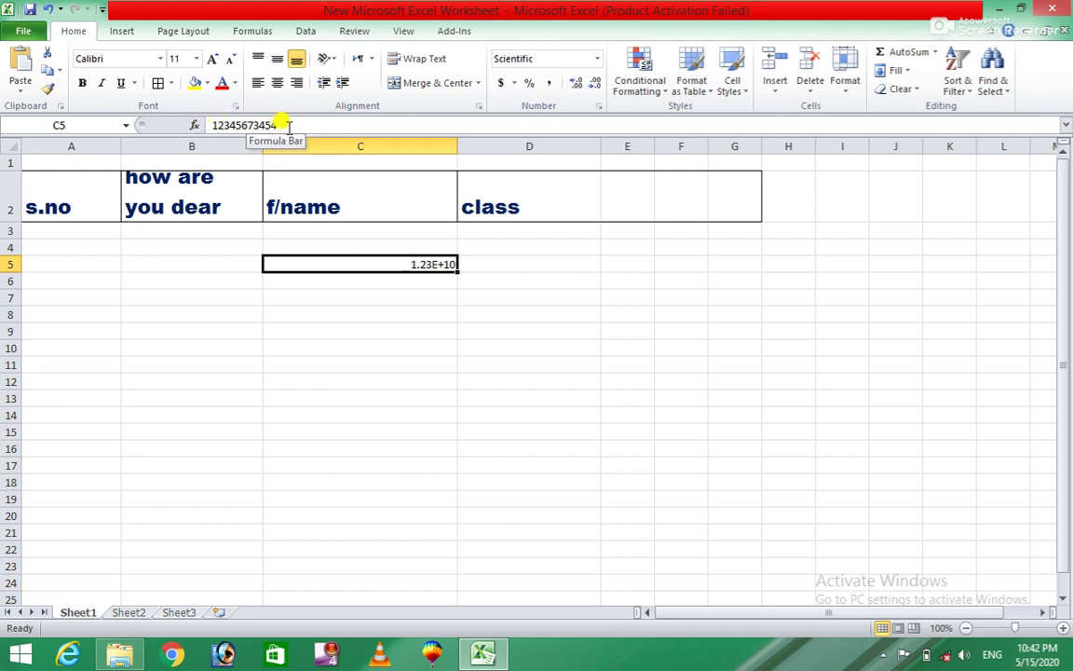
pyautogui.click(597, 59)
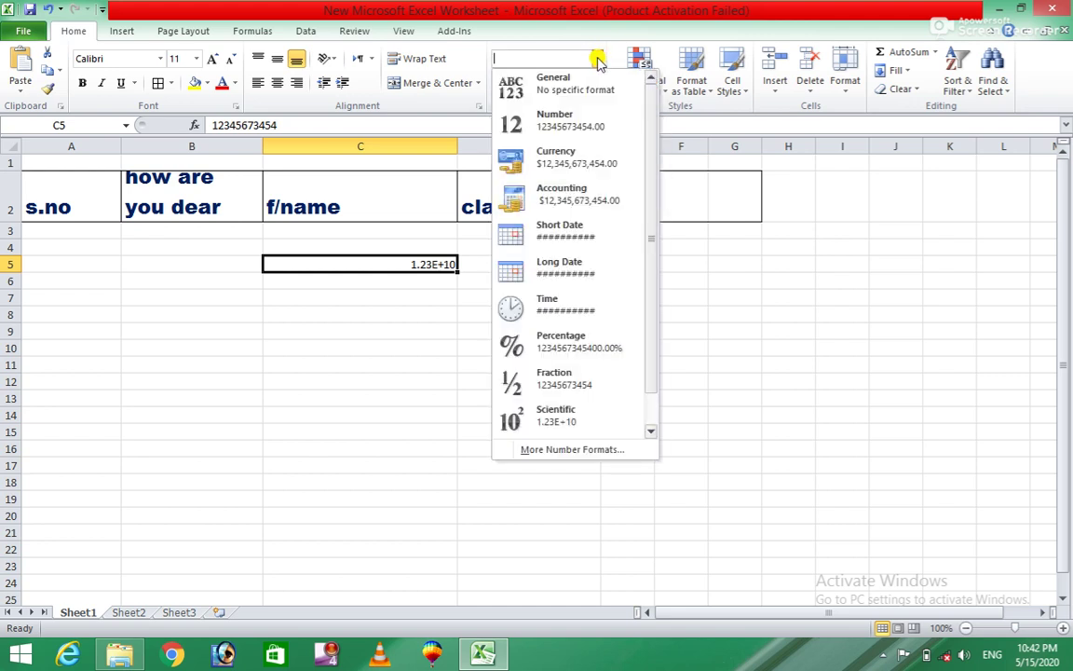
pyautogui.click(555, 380)
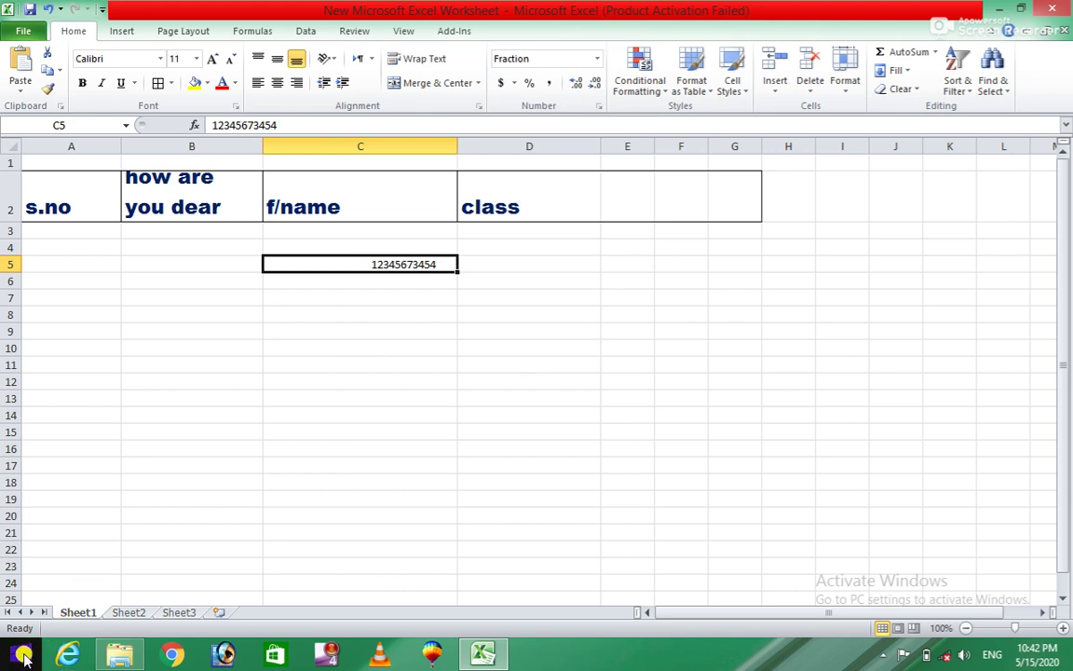
pyautogui.click(368, 327)
pyautogui.moveTo(379, 287); pyautogui.dragTo(347, 242)
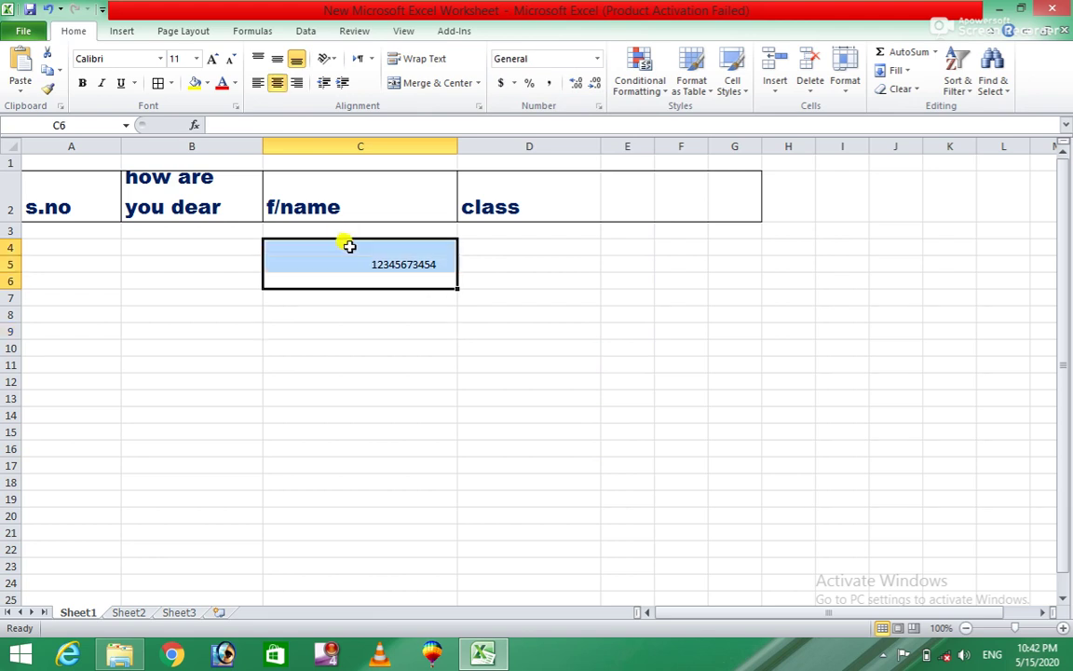
# - Enter 12.6 in C9 and give it the Fraction format, showing 12 3/5
pyautogui.click(359, 341)
pyautogui.click(362, 326)
pyautogui.write('12.6')
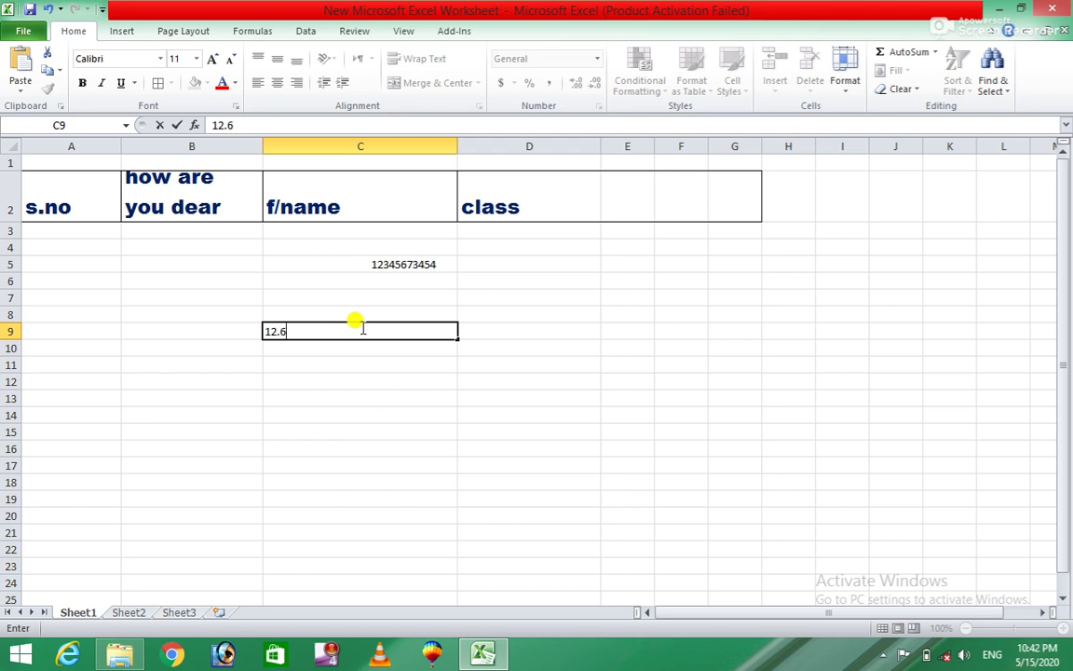
pyautogui.click(491, 381)
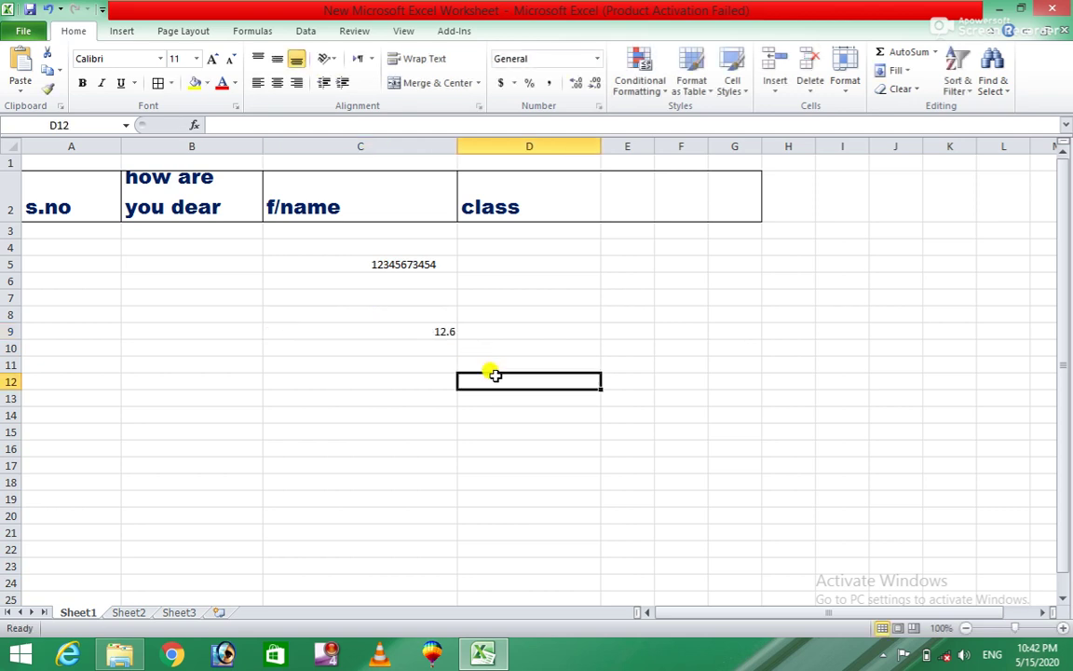
pyautogui.click(397, 332)
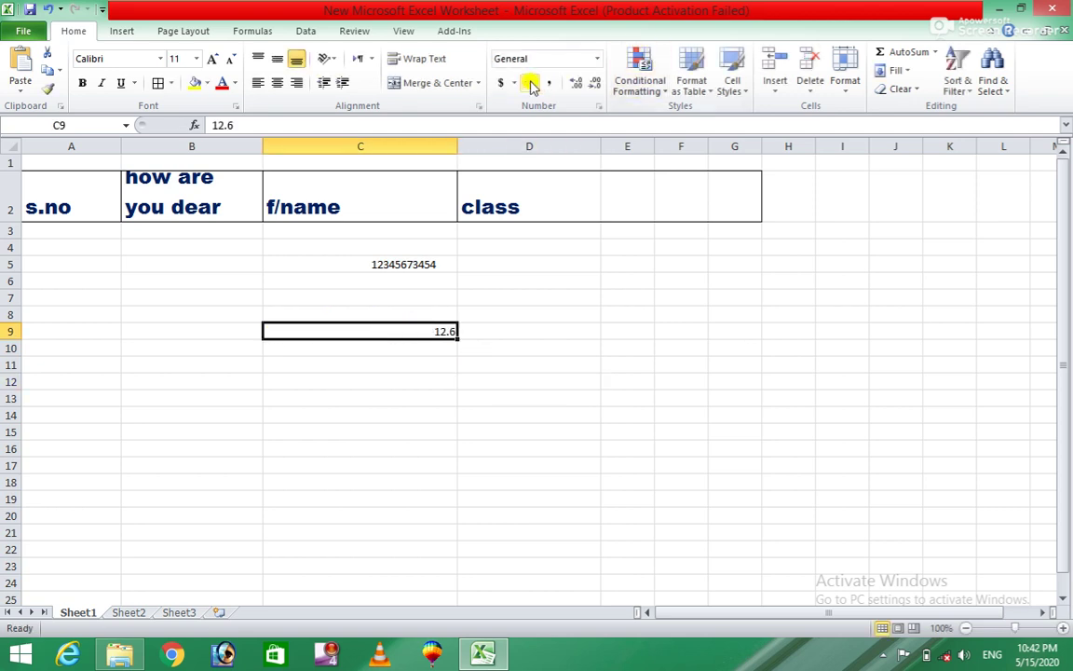
pyautogui.click(594, 58)
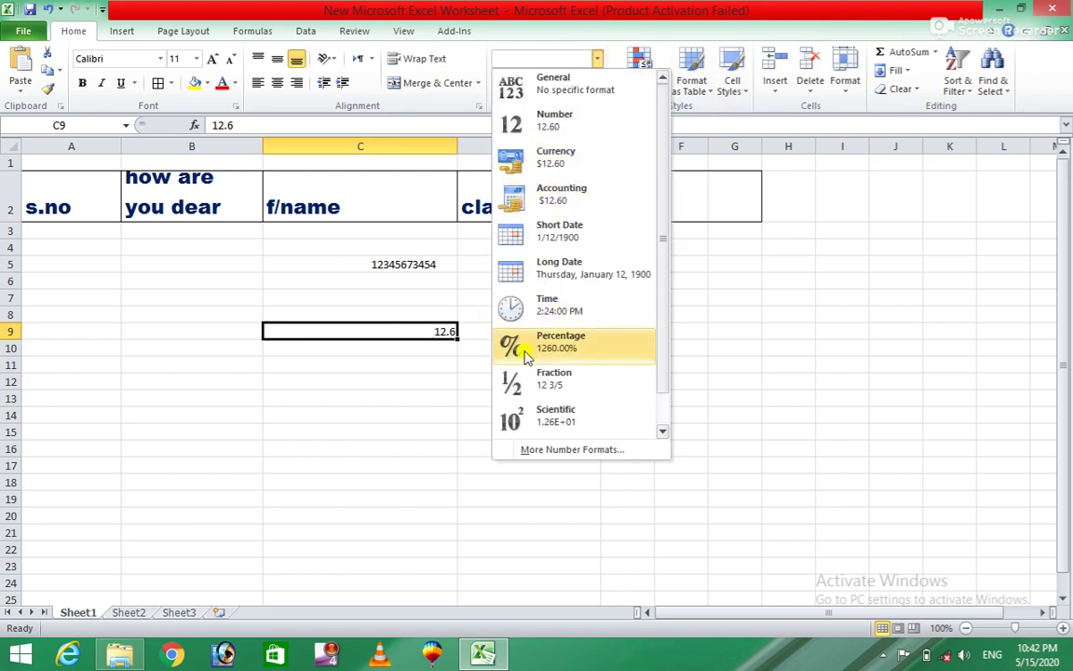
pyautogui.click(512, 376)
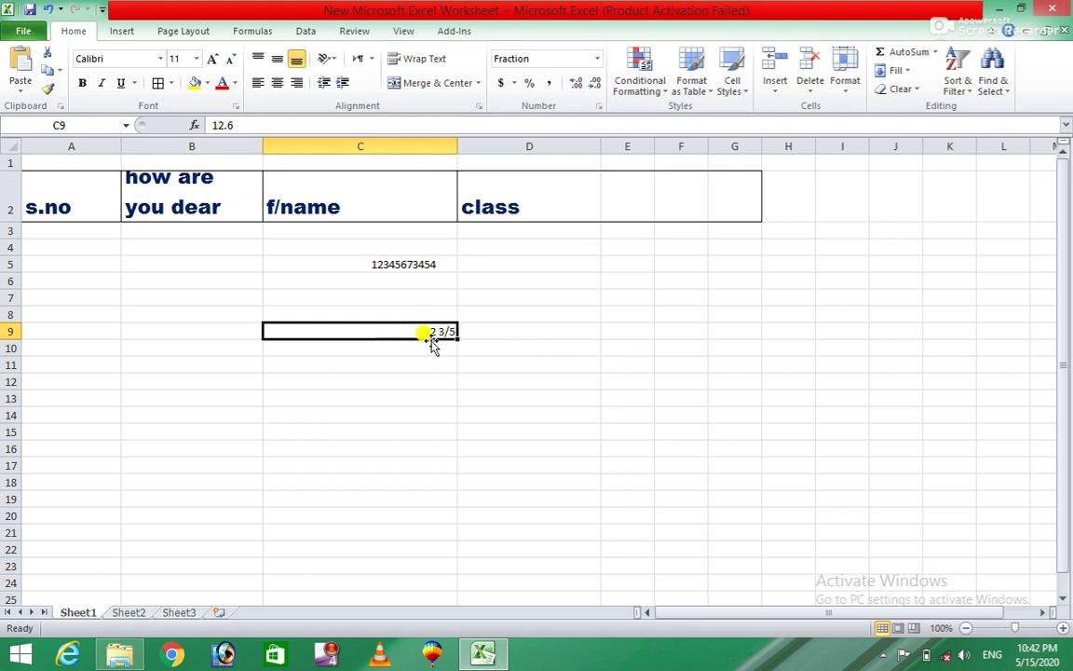
# - Search the Start screen for 'calculator' and launch the Calculator app
pyautogui.click(20, 659)
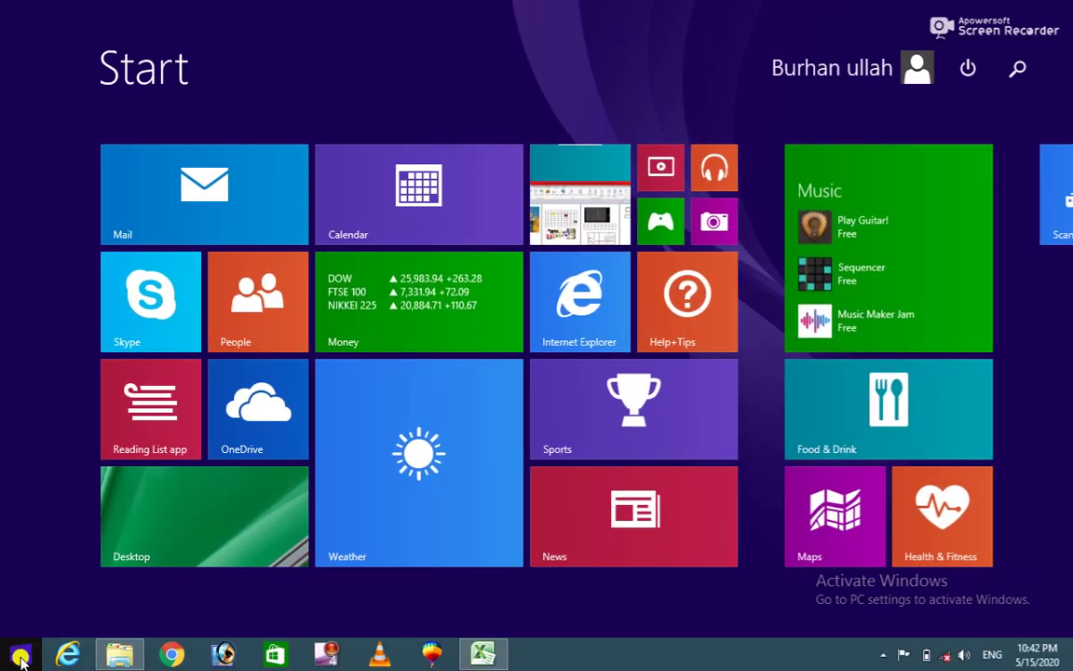
pyautogui.click(1022, 71)
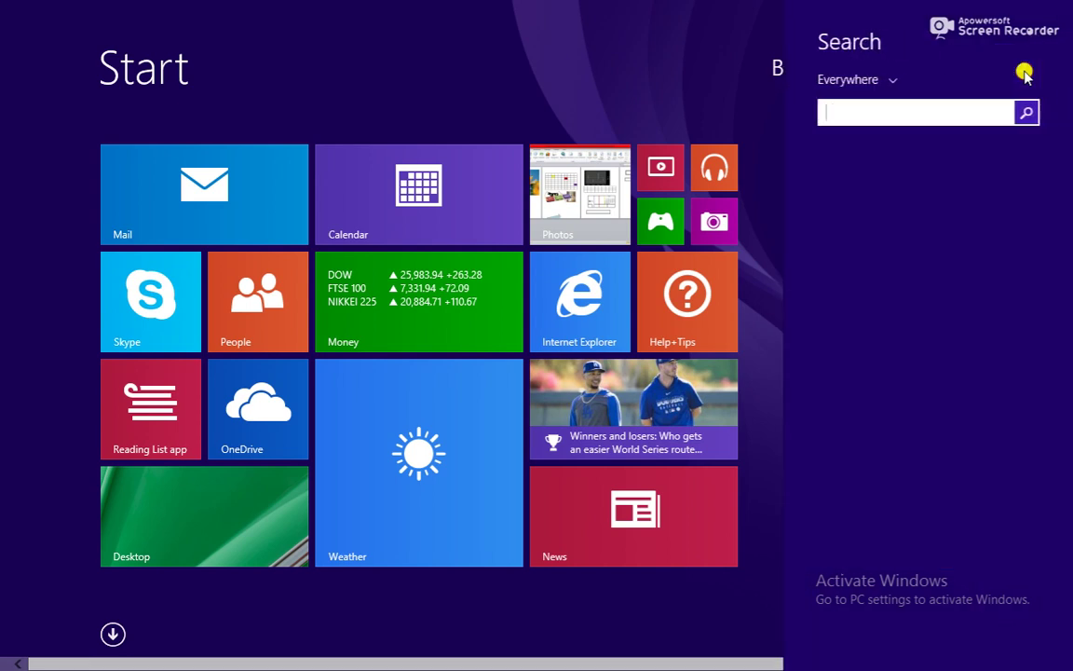
pyautogui.write('calculator')
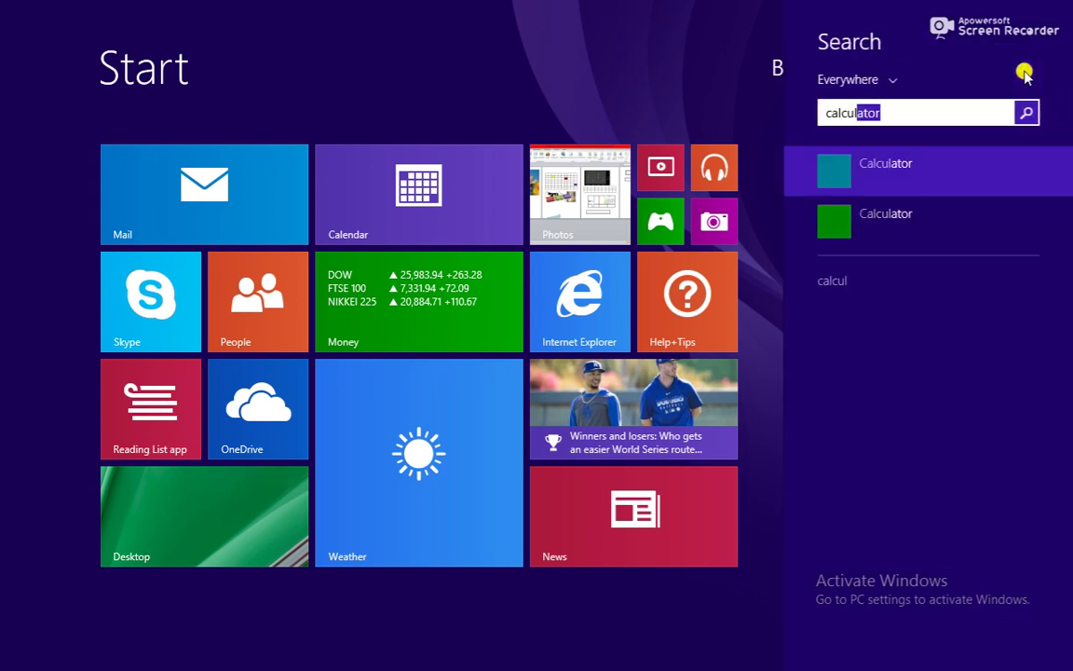
pyautogui.click(908, 160)
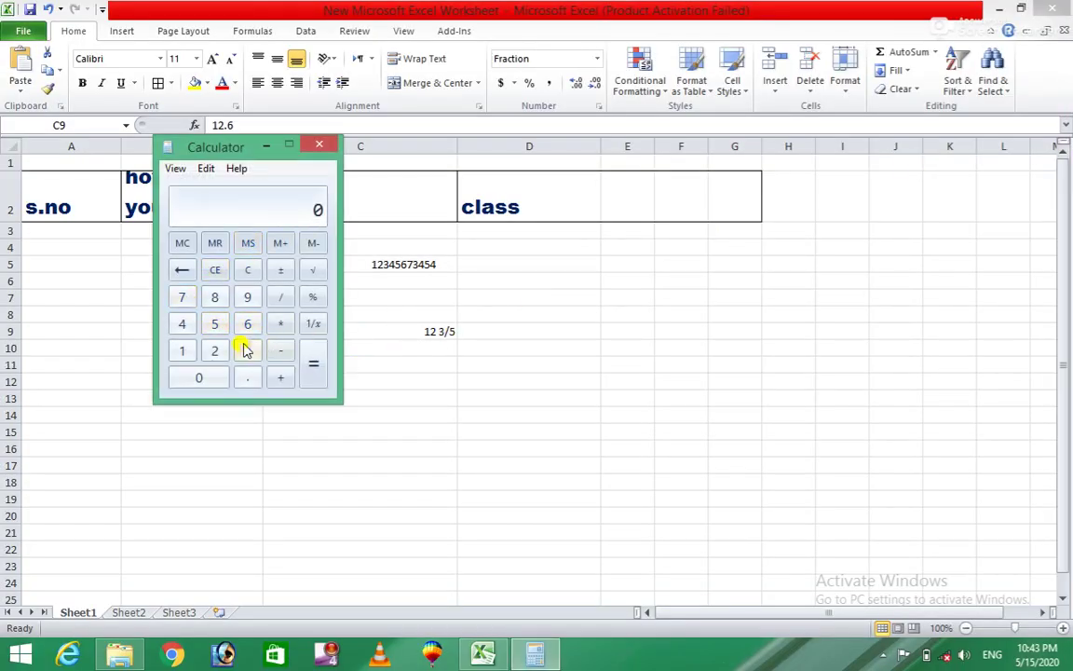
# - Compute 3 ÷ 5 = 0.6 in Calculator, then move it aside and close it
pyautogui.click(242, 353)
pyautogui.click(281, 298)
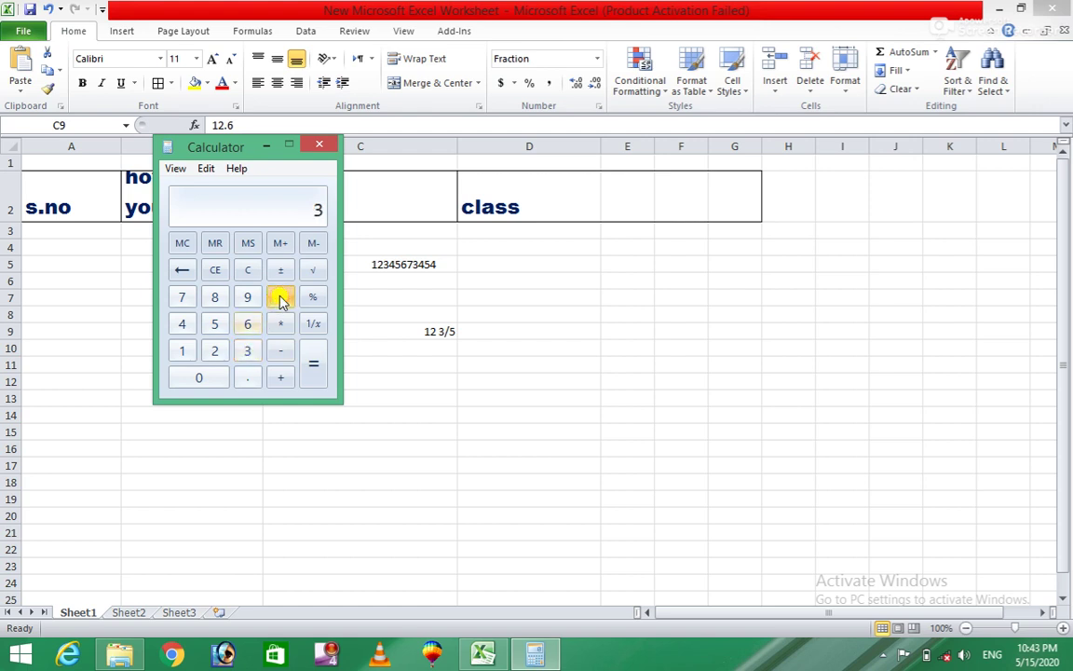
pyautogui.click(216, 331)
pyautogui.click(314, 366)
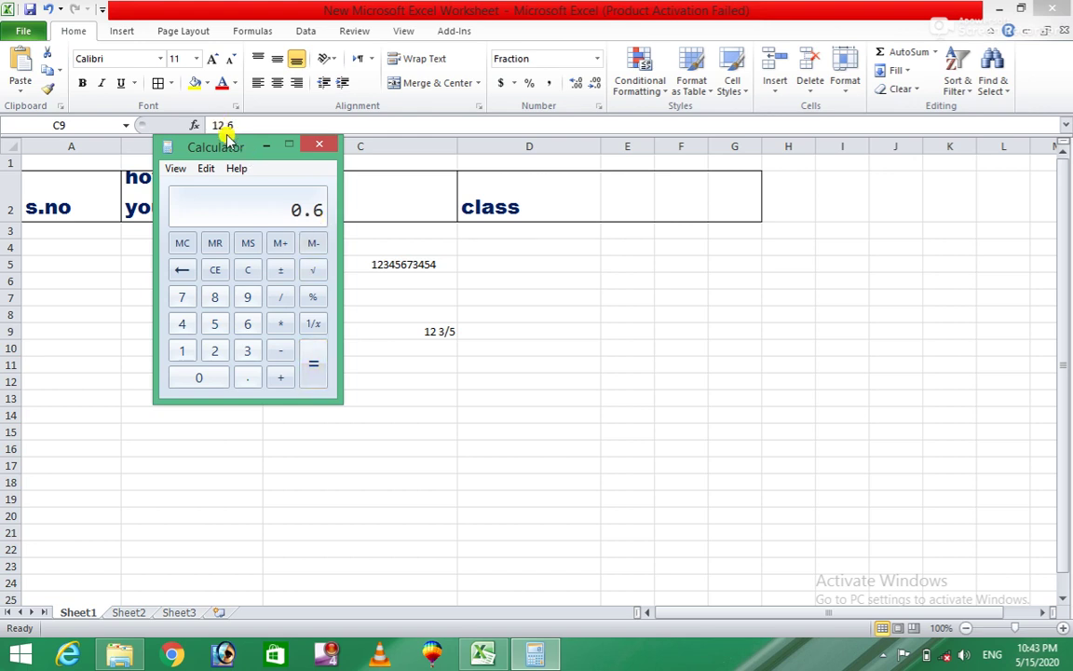
pyautogui.moveTo(228, 147); pyautogui.dragTo(756, 142)
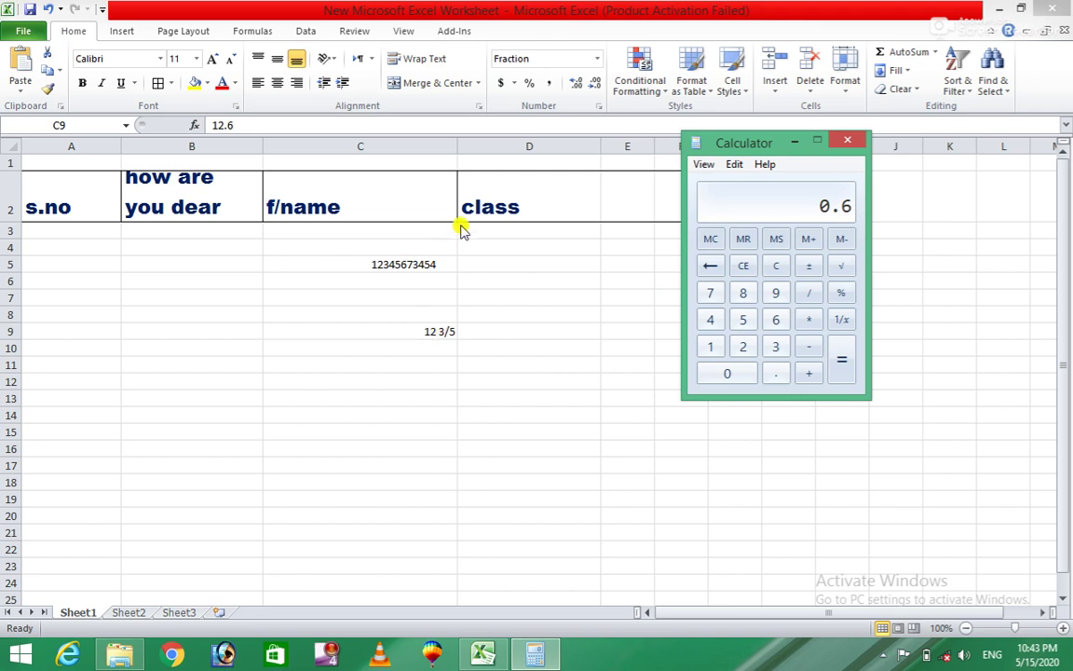
pyautogui.click(849, 140)
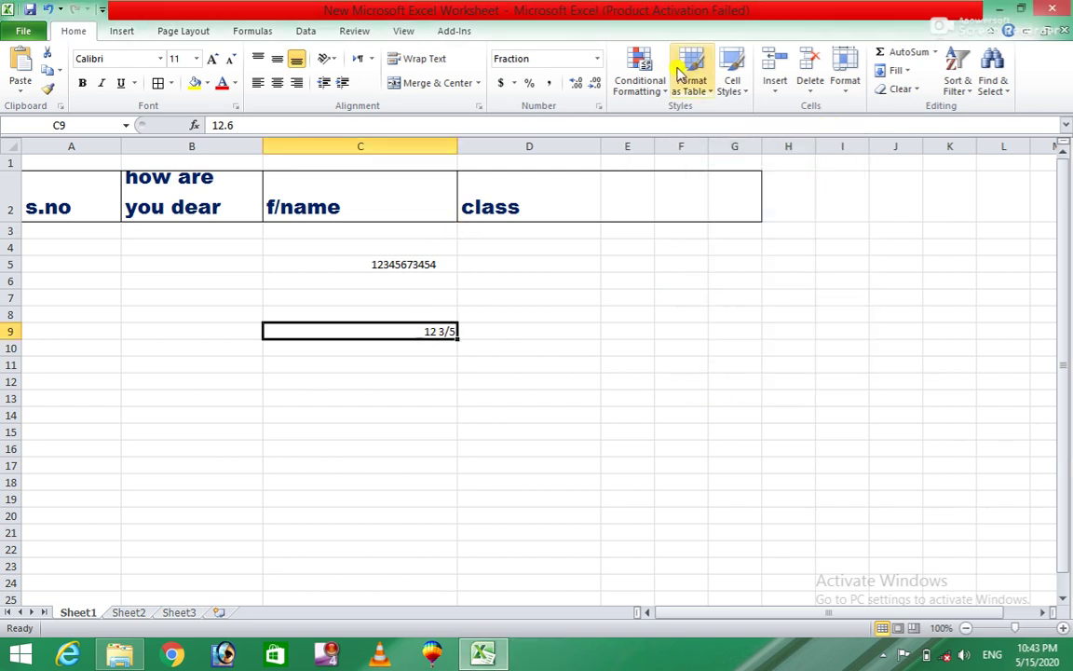
# - Set C9 to the Text category in Format Cells so it shows 12.6
pyautogui.click(597, 59)
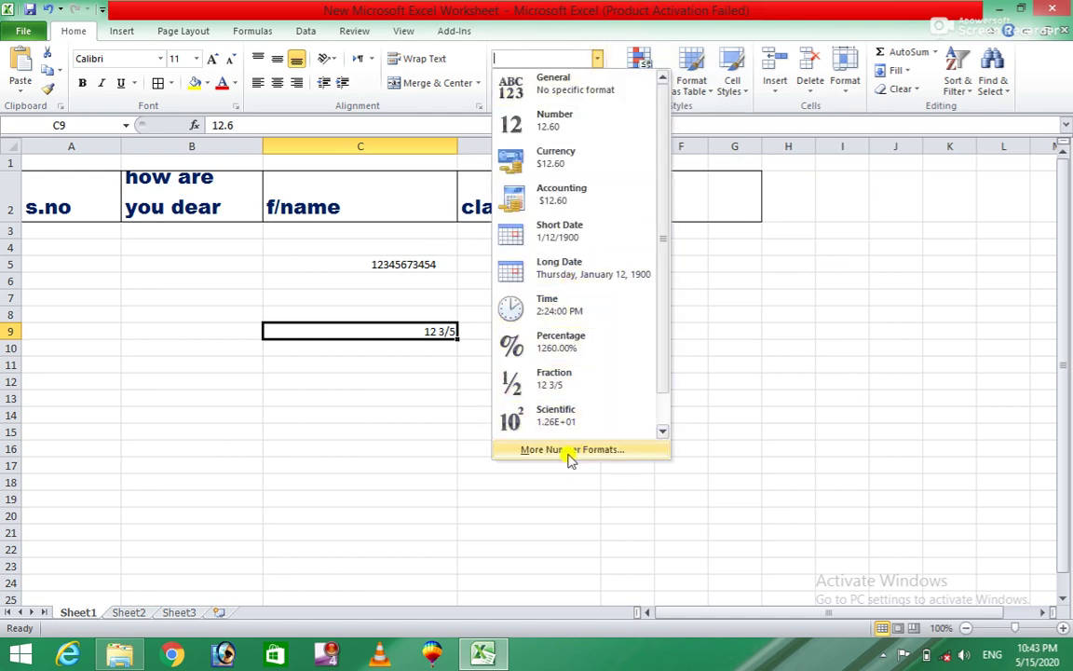
pyautogui.click(570, 451)
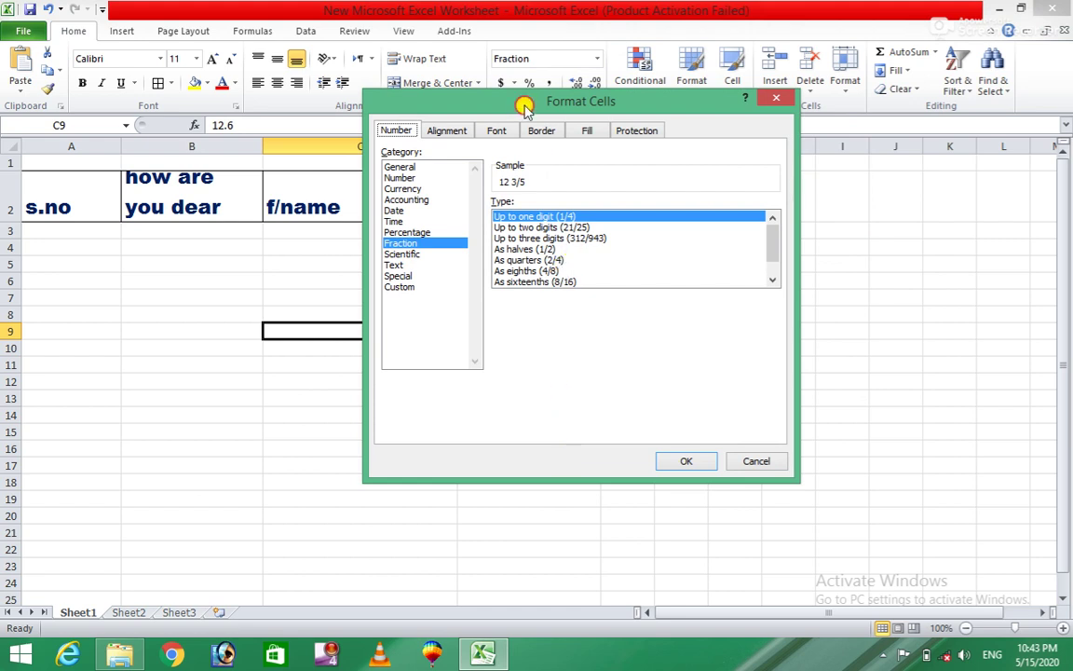
pyautogui.moveTo(524, 107); pyautogui.dragTo(716, 103)
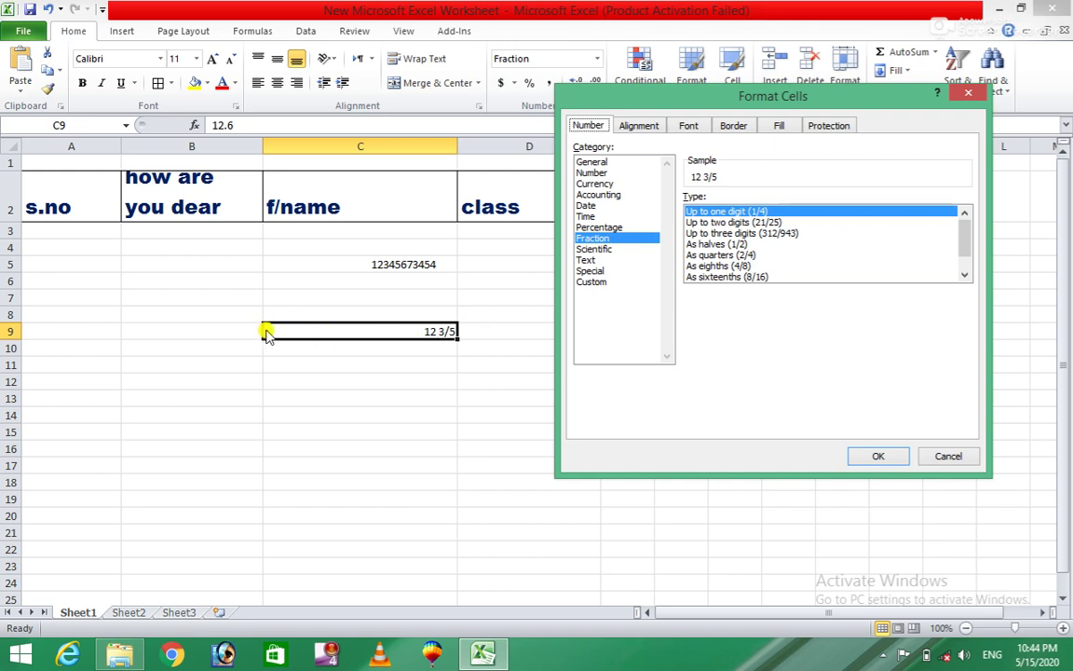
pyautogui.click(585, 259)
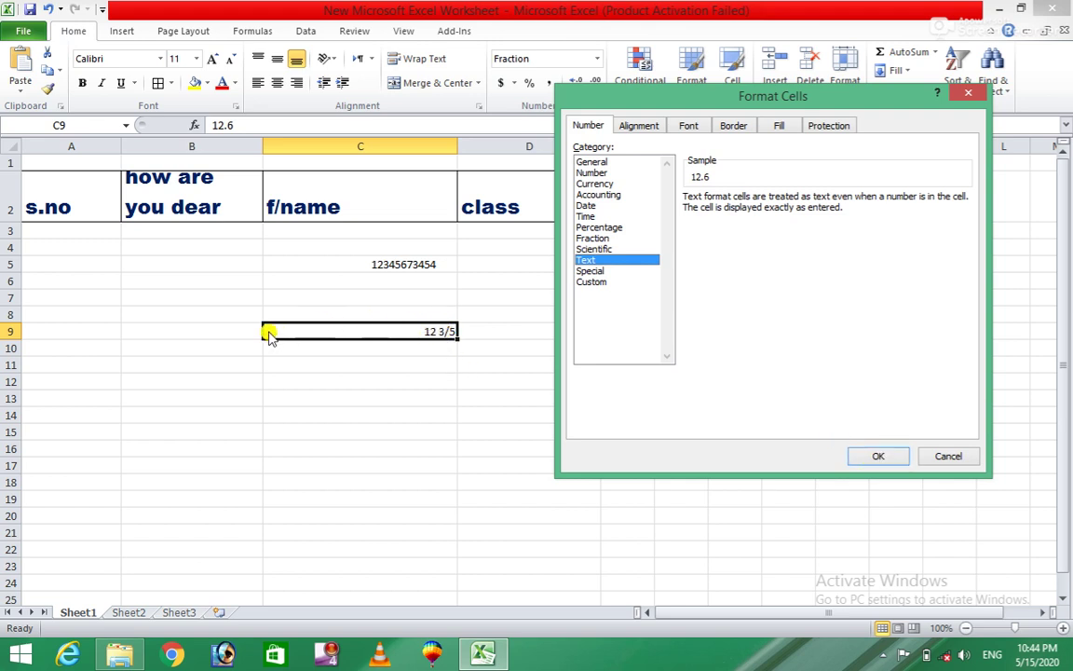
pyautogui.click(879, 458)
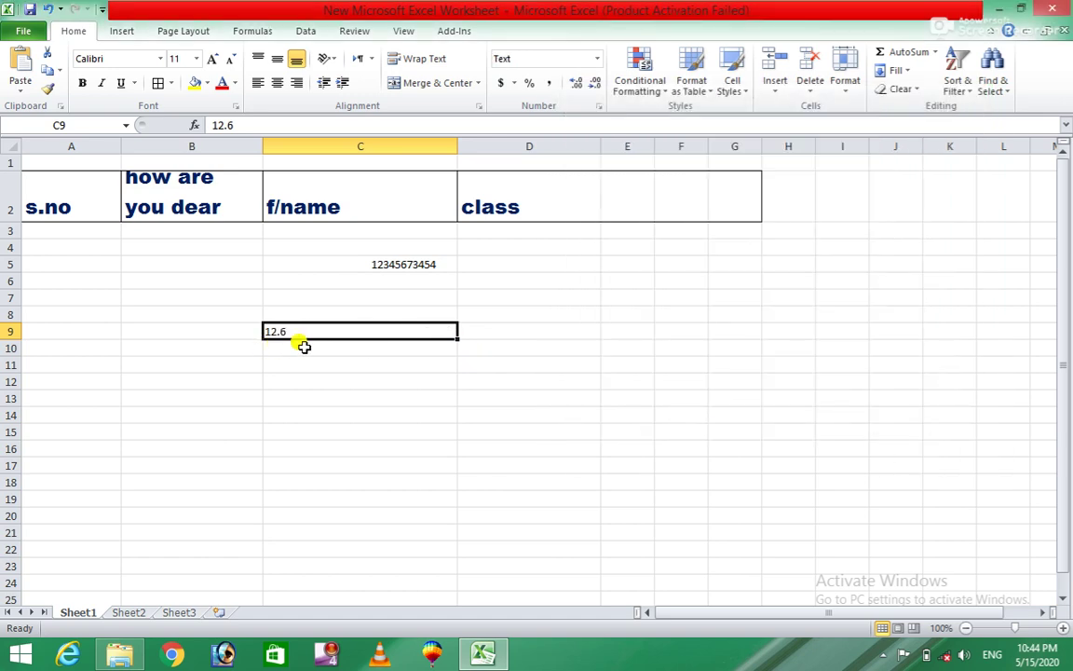
pyautogui.click(479, 105)
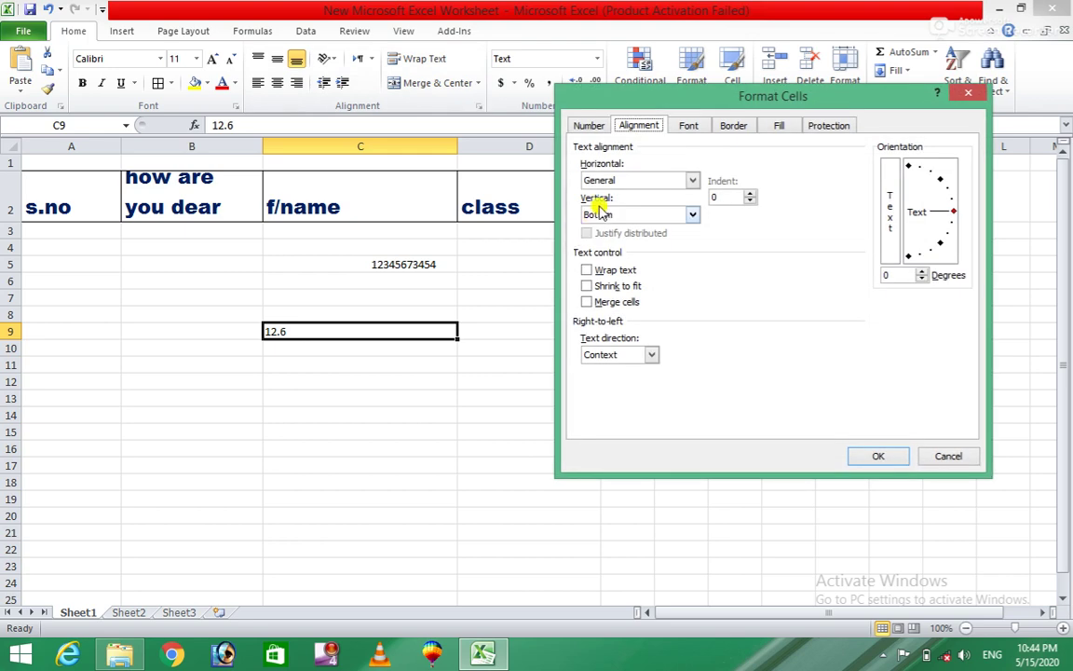
pyautogui.click(969, 94)
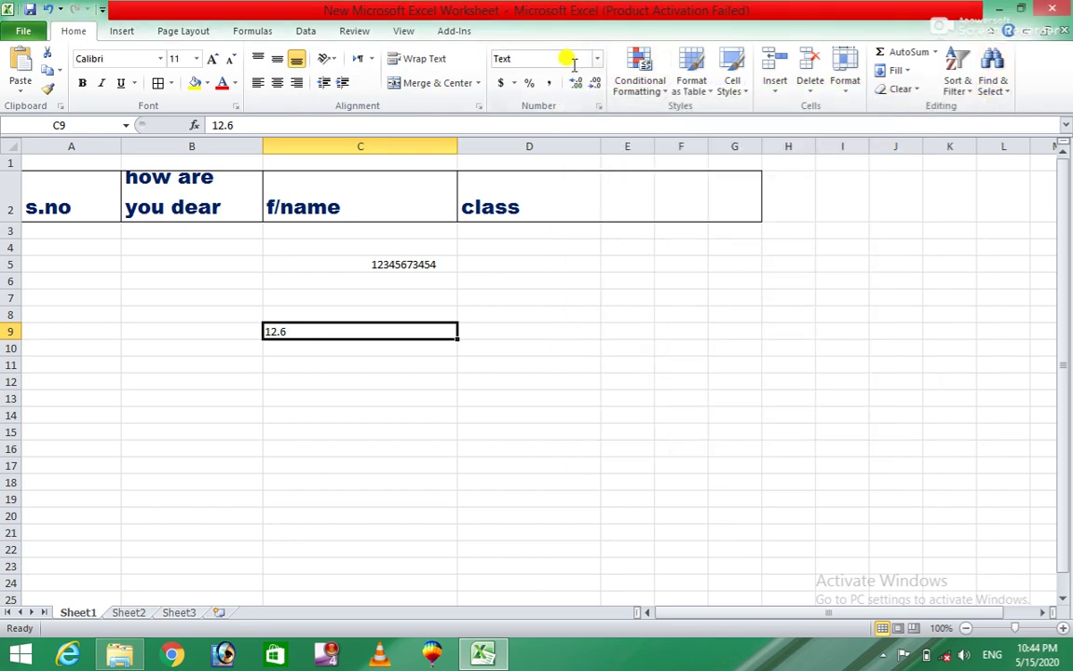
pyautogui.click(596, 60)
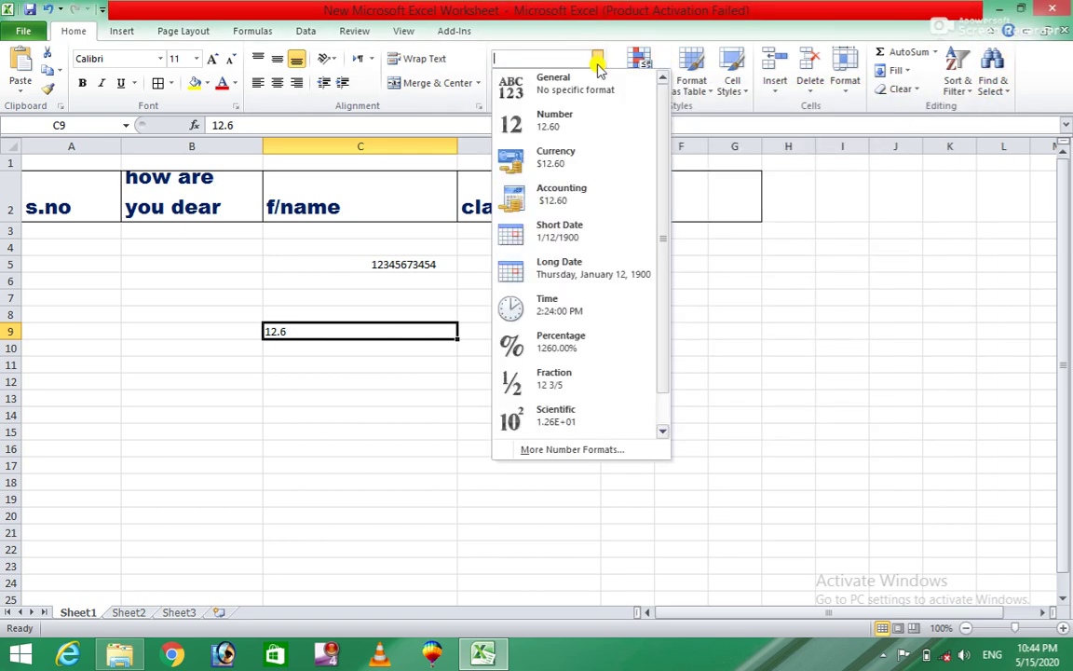
pyautogui.click(542, 449)
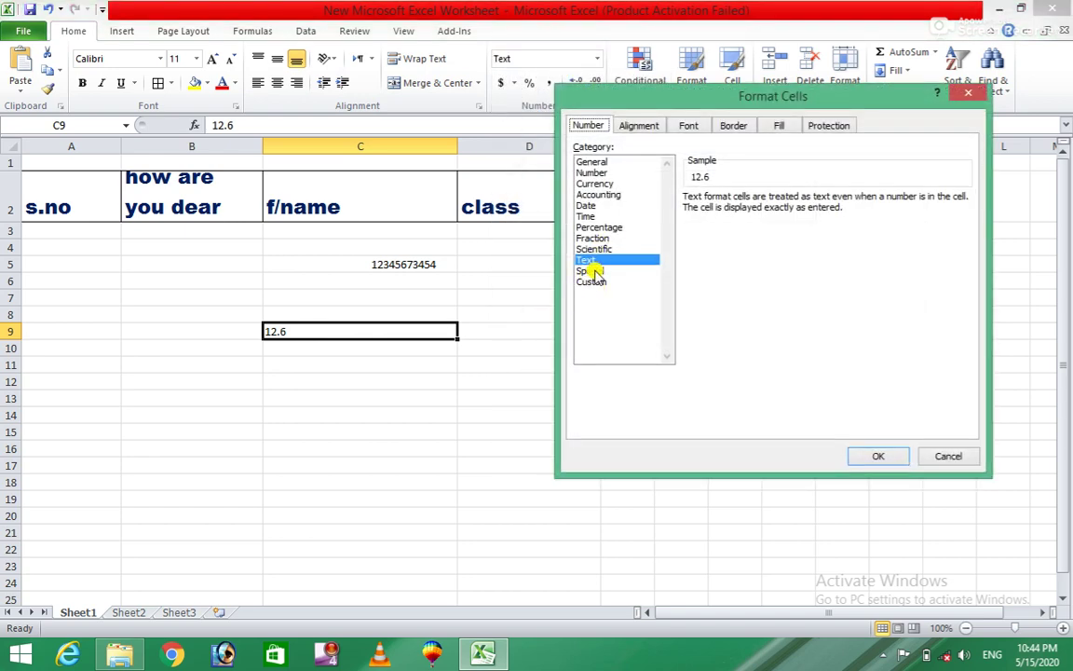
pyautogui.click(593, 270)
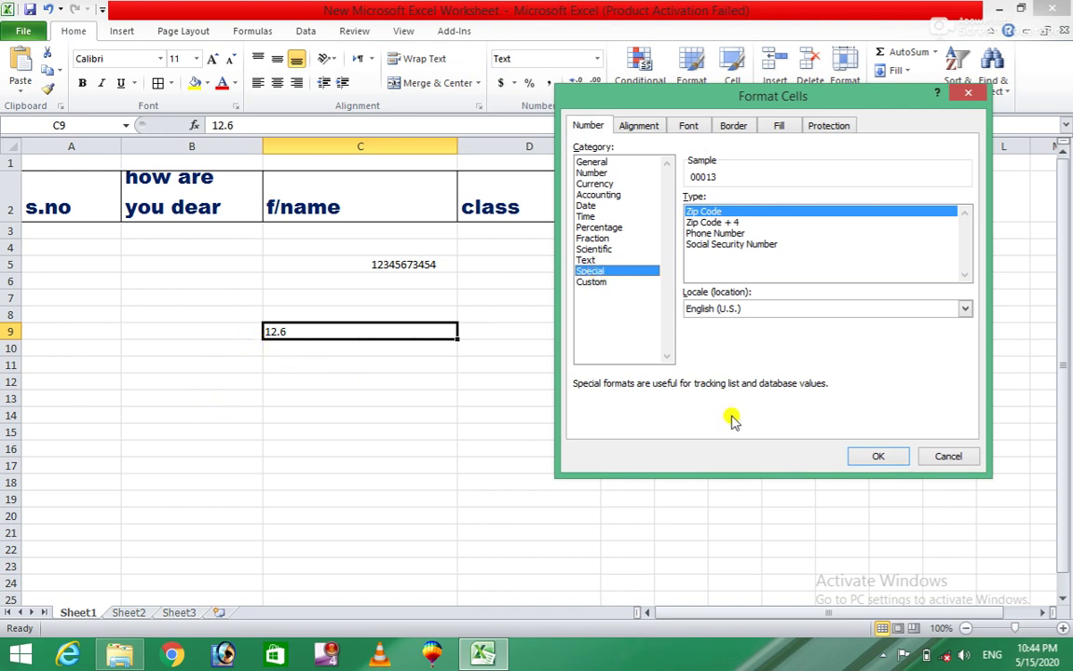
pyautogui.click(949, 458)
pyautogui.click(417, 369)
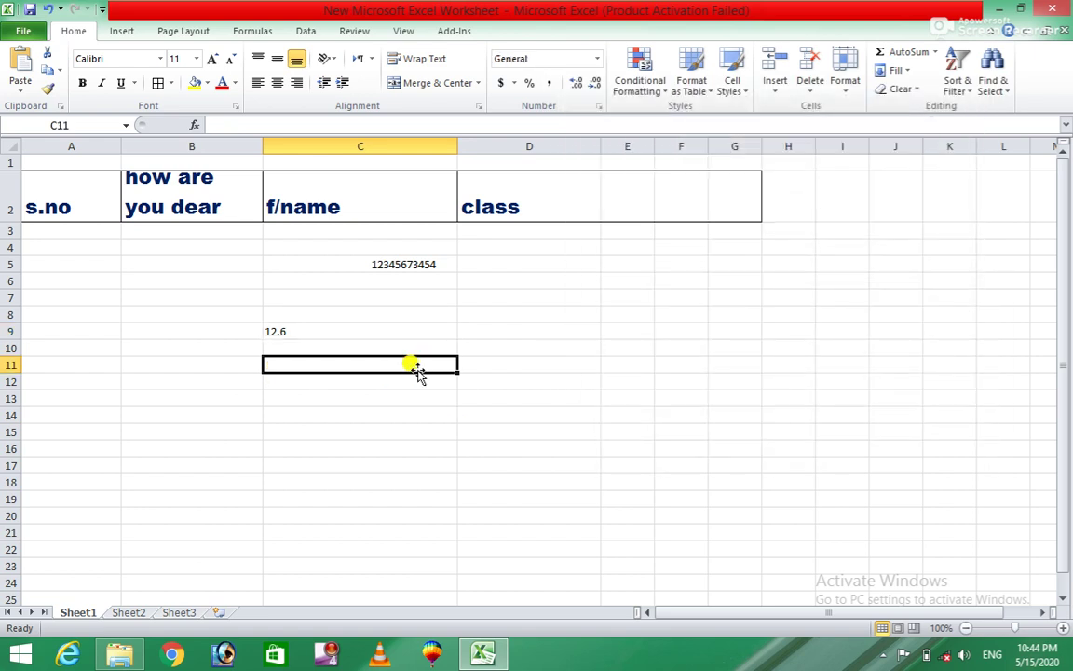
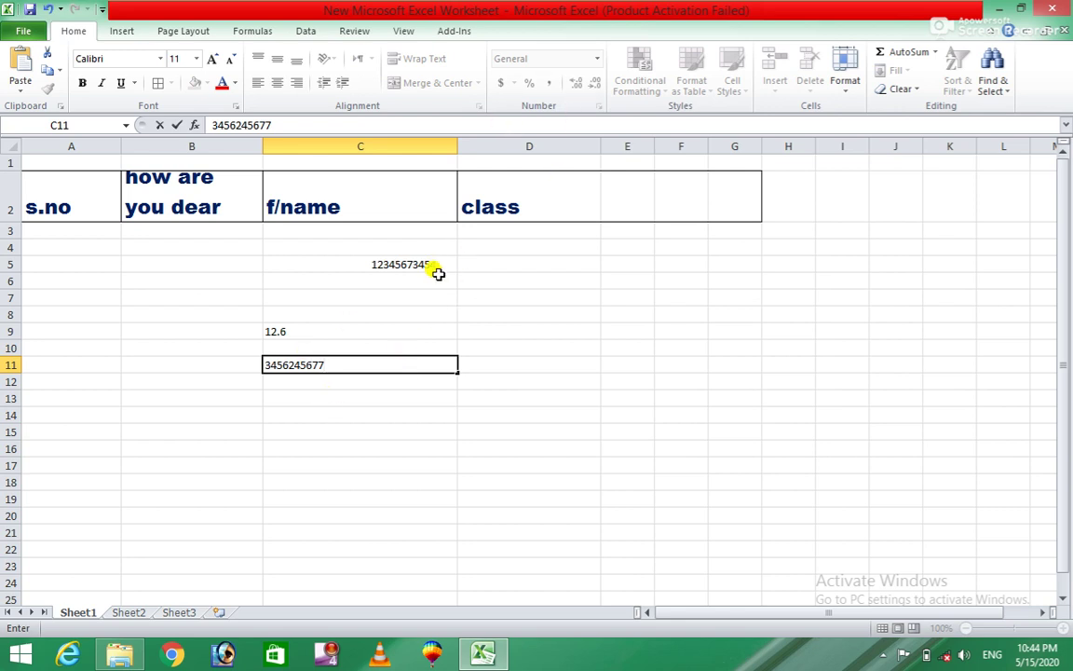
pyautogui.press('Return')
pyautogui.click(398, 365)
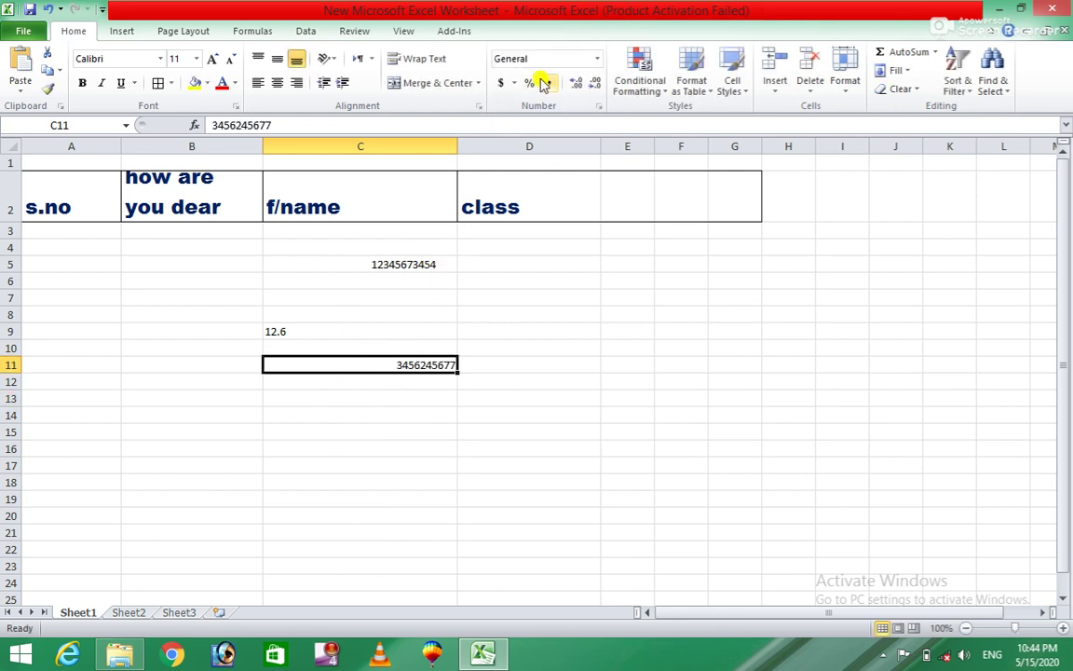
pyautogui.click(597, 59)
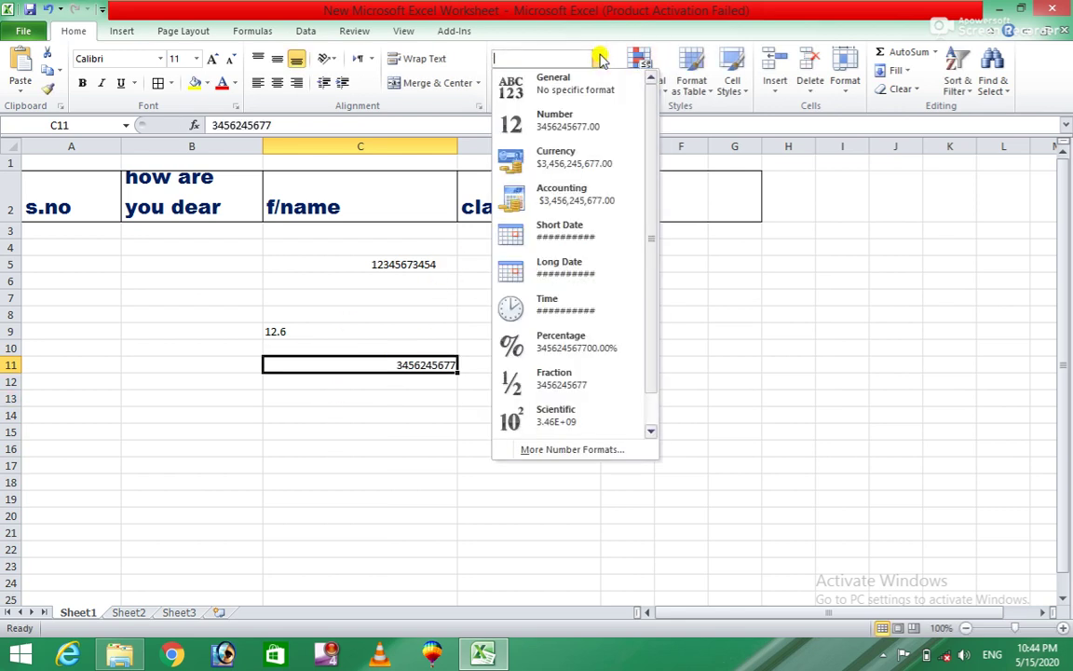
pyautogui.click(536, 443)
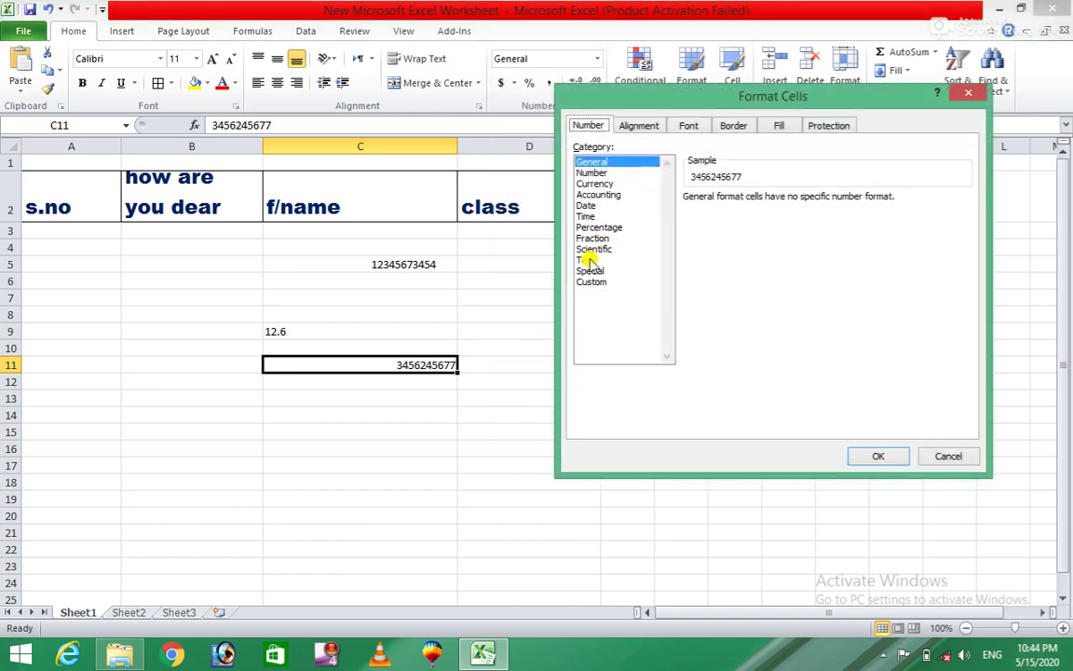
pyautogui.click(584, 269)
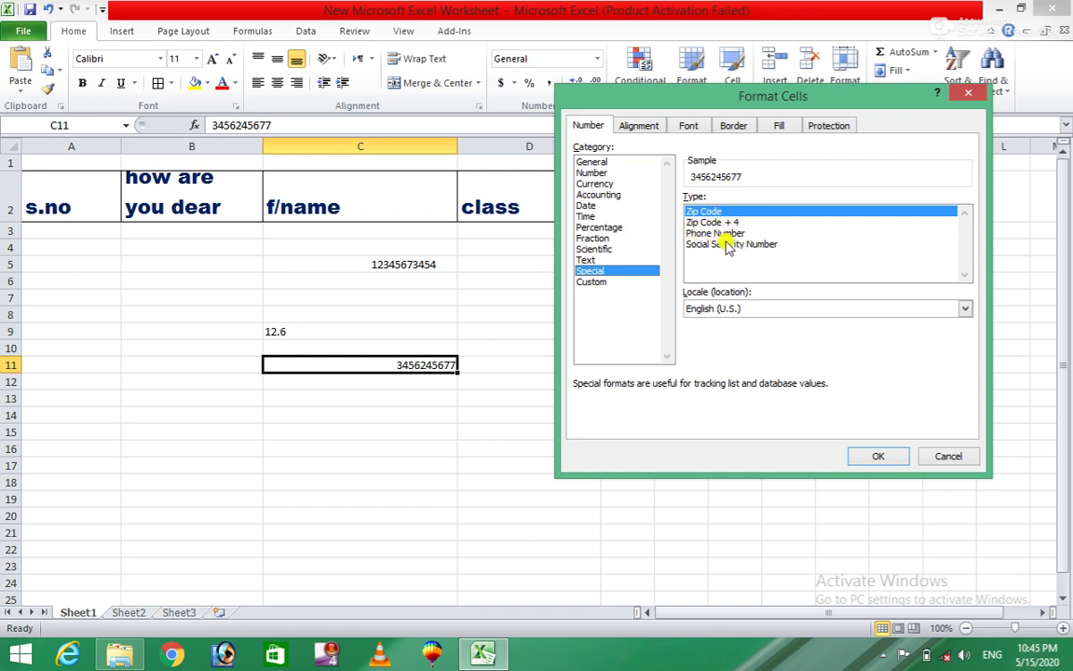
pyautogui.click(698, 223)
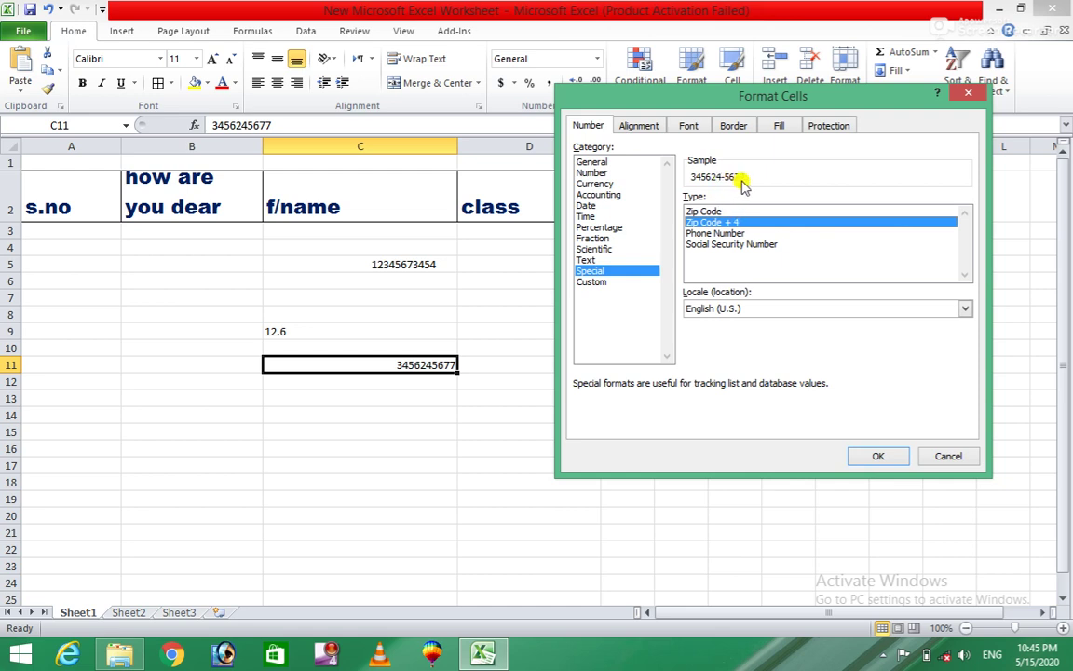
pyautogui.click(877, 456)
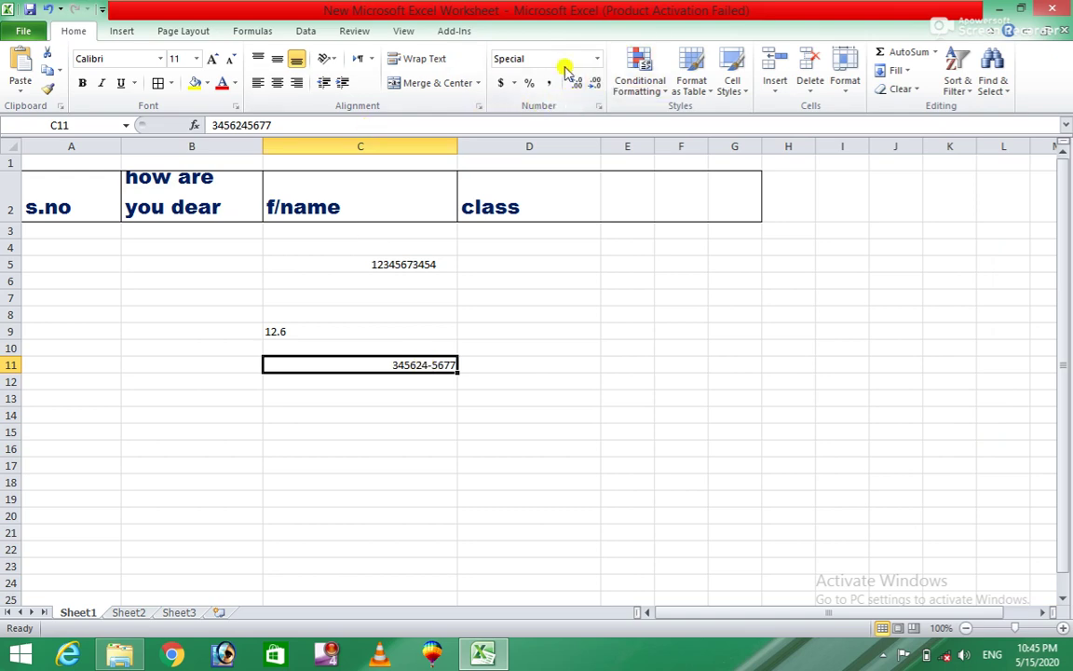
pyautogui.click(597, 58)
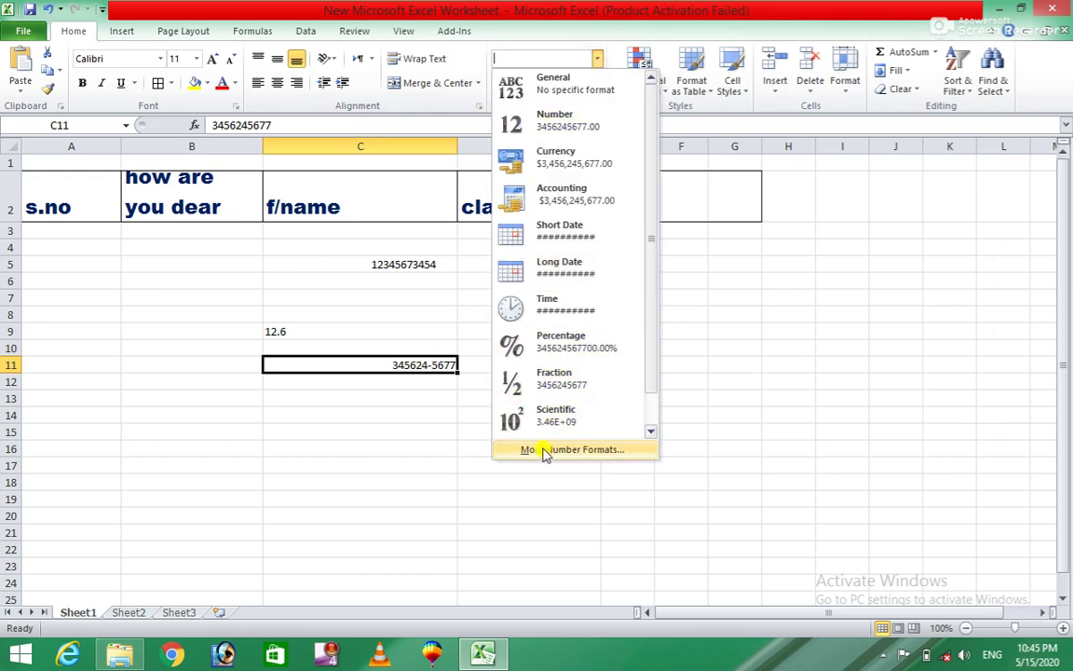
pyautogui.click(545, 449)
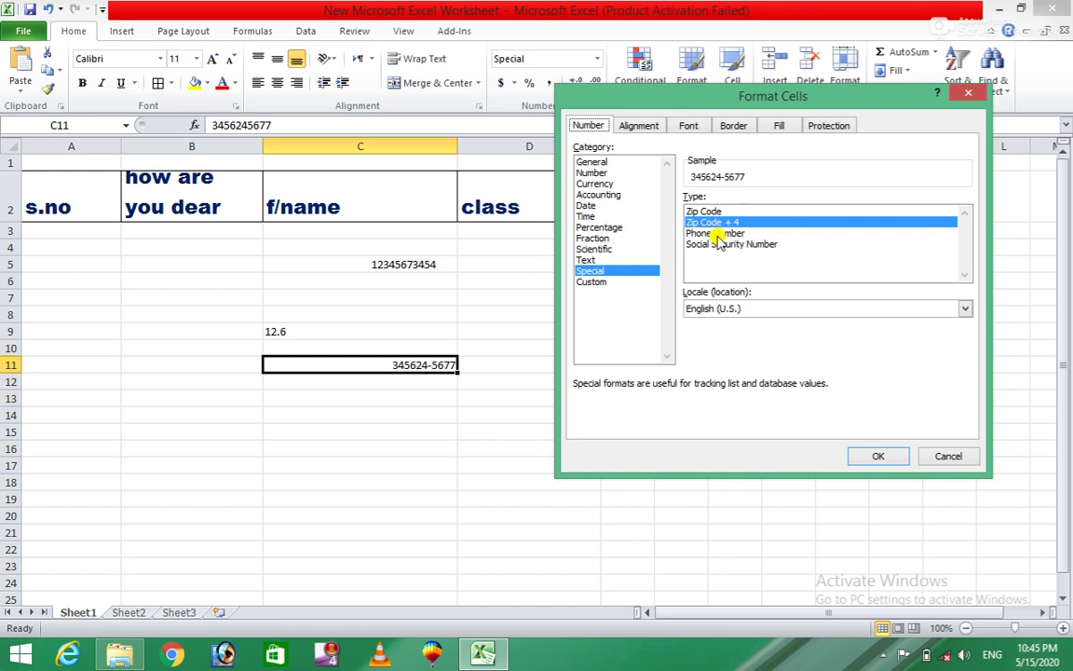
pyautogui.click(717, 234)
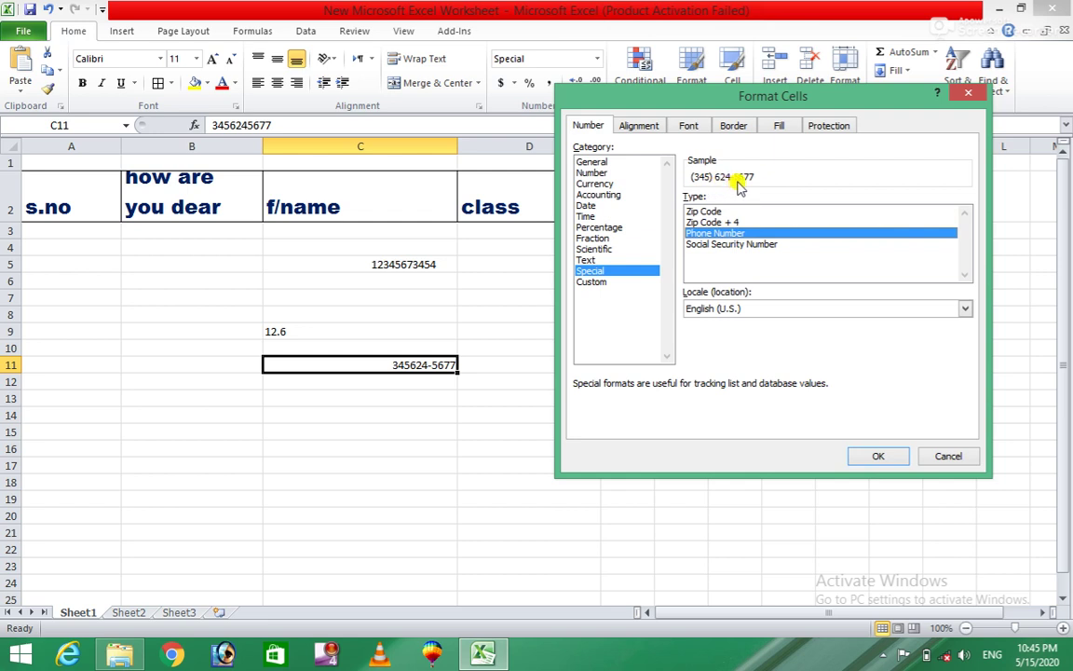
pyautogui.click(879, 458)
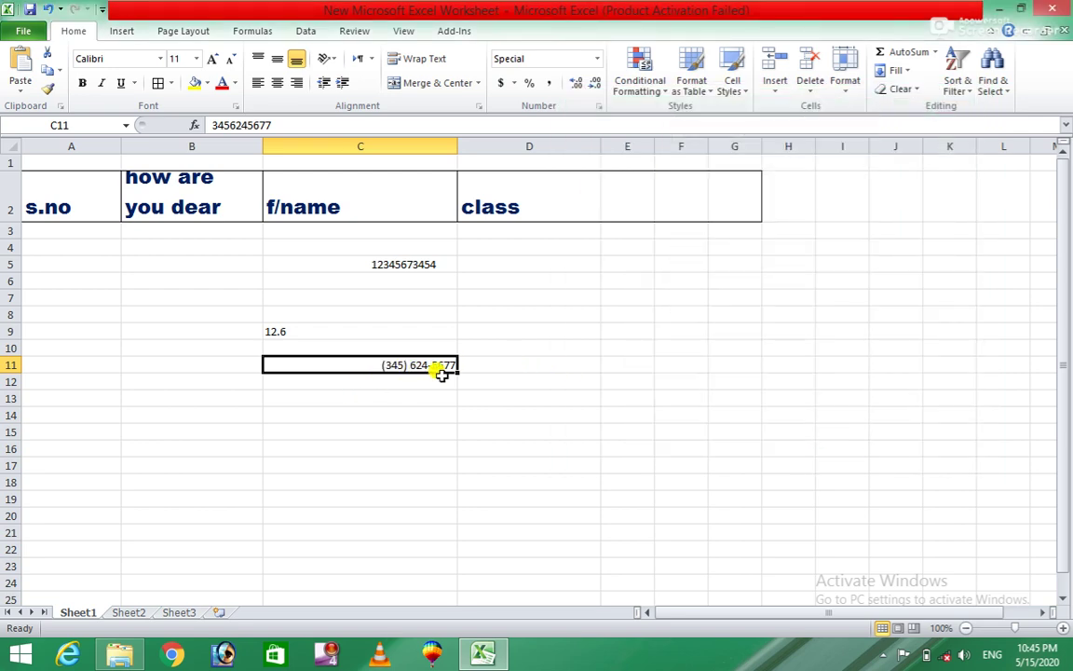
pyautogui.click(598, 61)
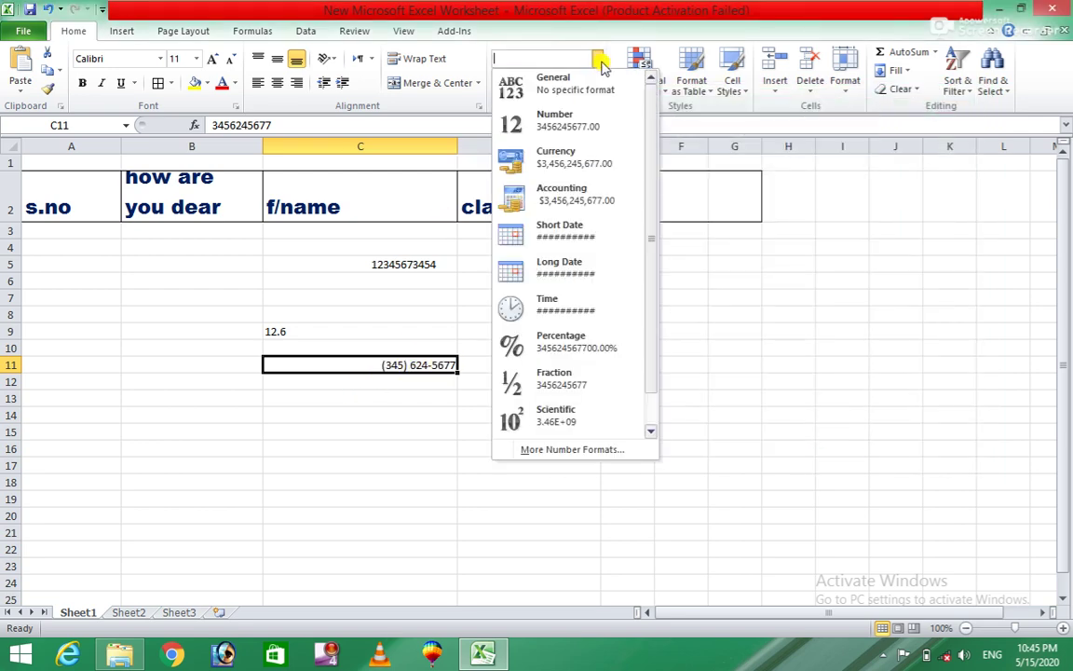
pyautogui.click(552, 449)
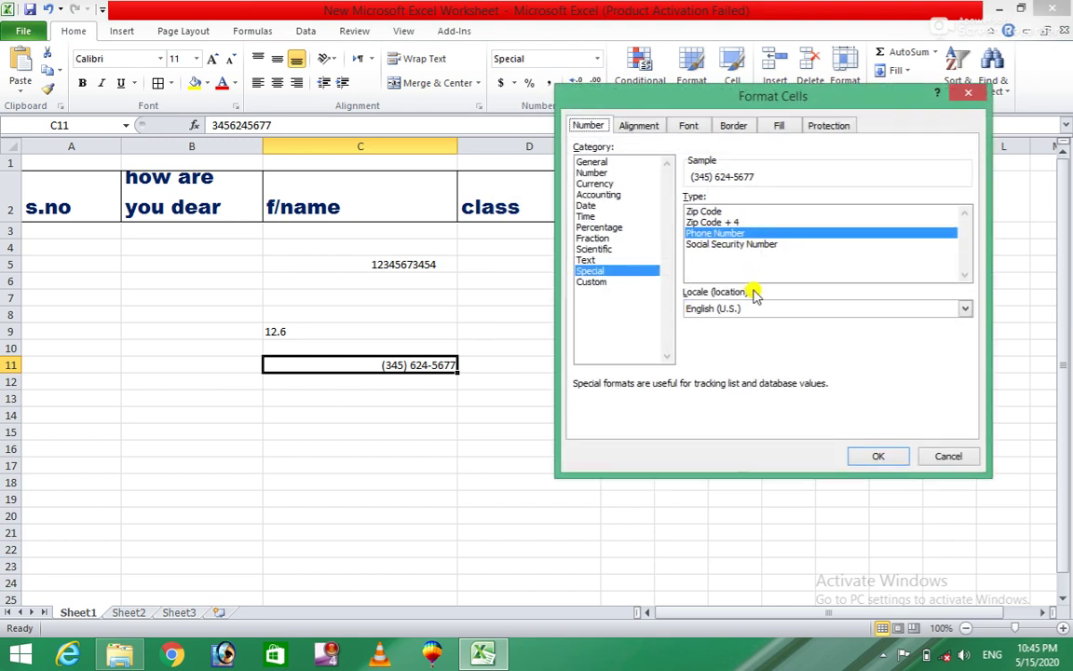
pyautogui.click(711, 246)
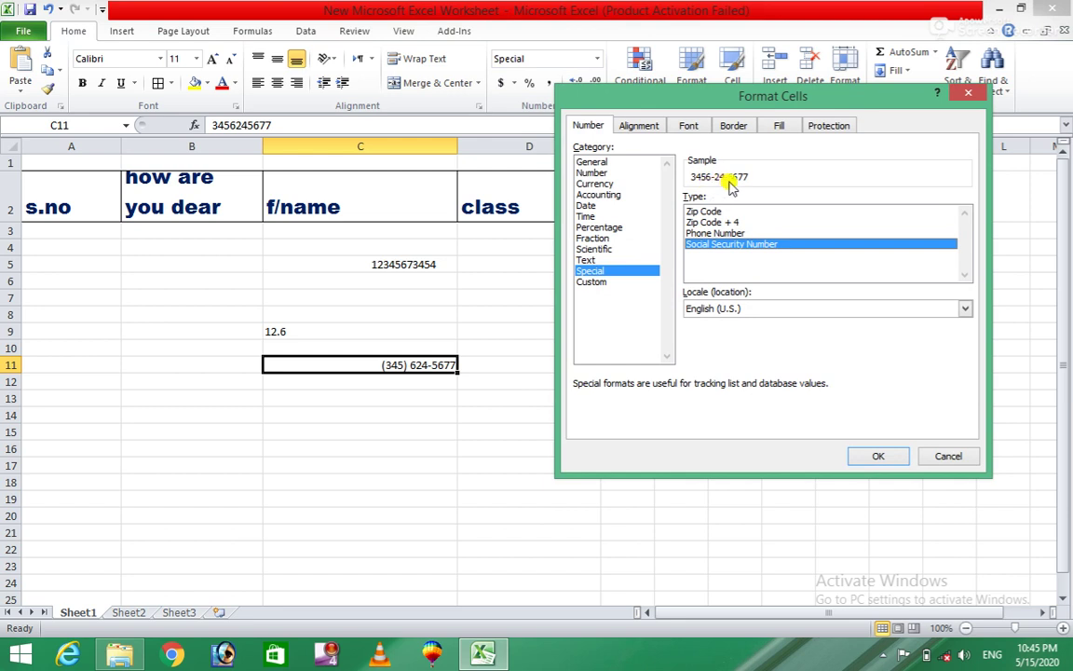
pyautogui.click(875, 455)
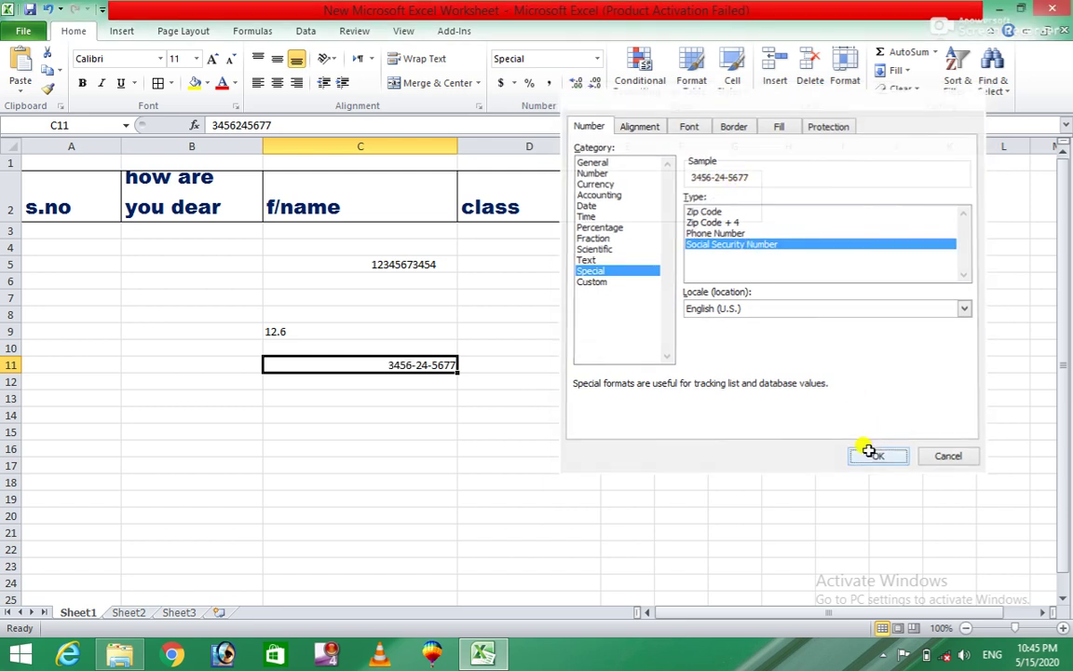
pyautogui.click(597, 59)
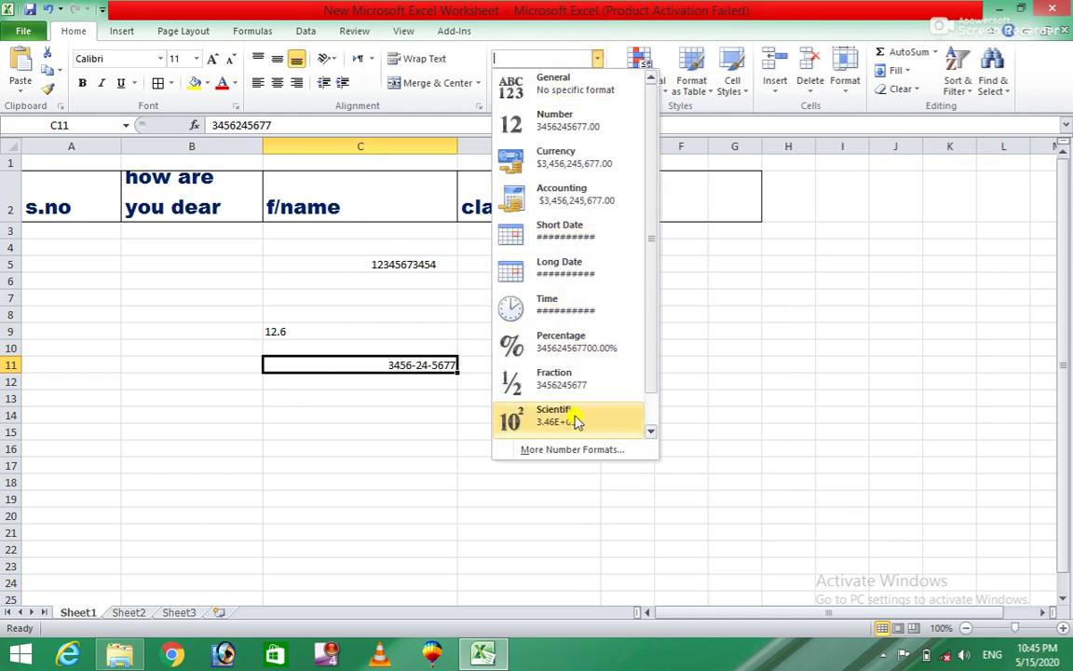
pyautogui.click(559, 449)
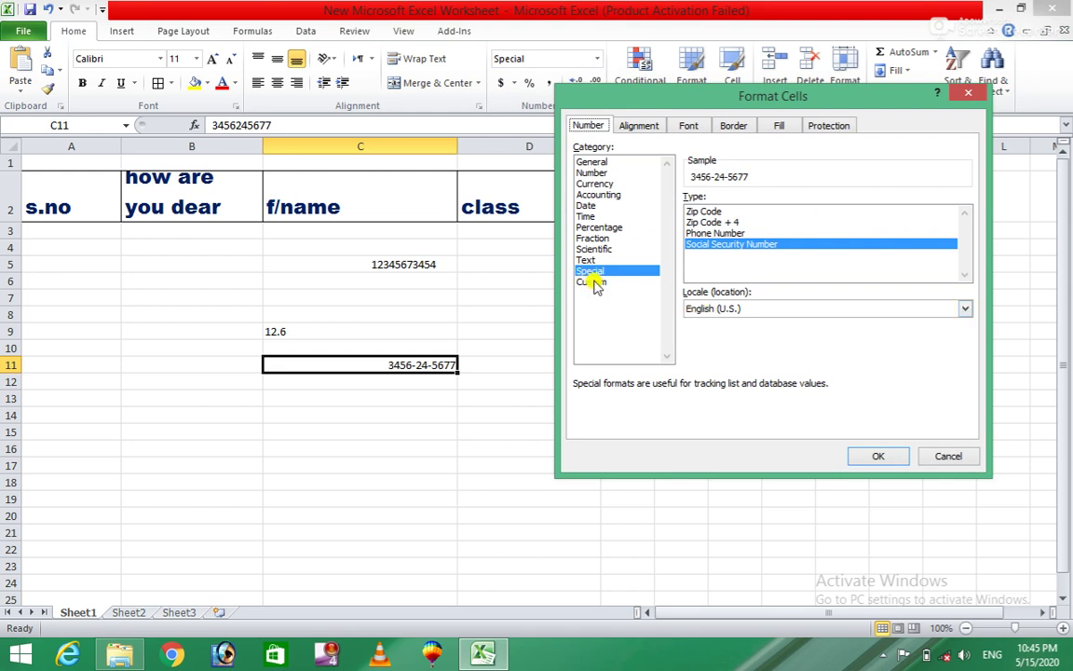
pyautogui.click(594, 282)
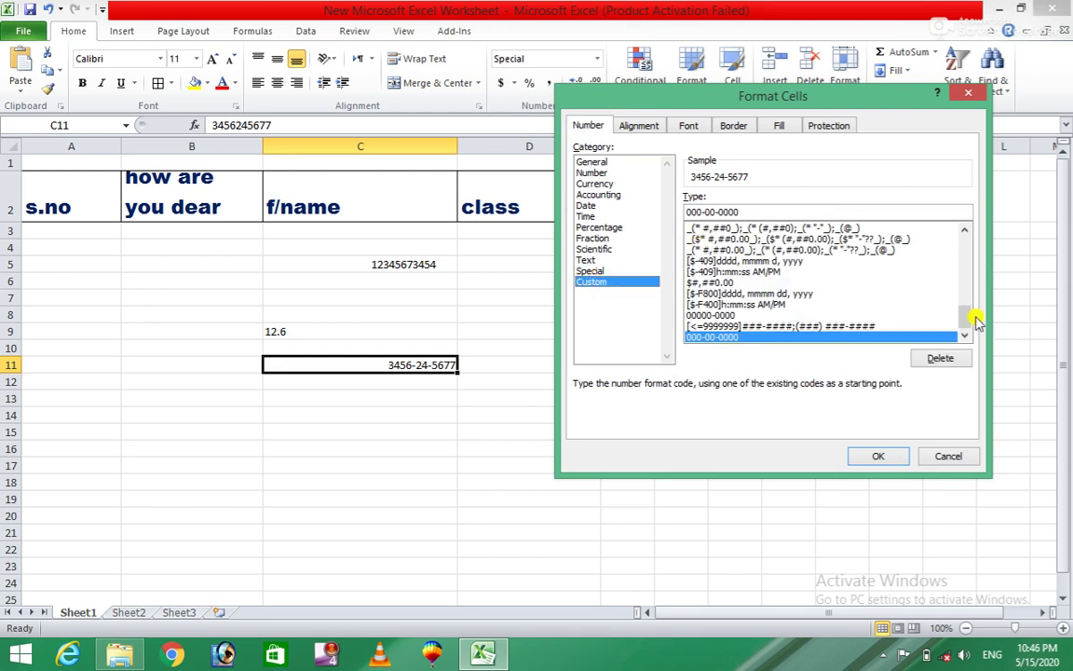
pyautogui.moveTo(965, 315); pyautogui.dragTo(974, 240)
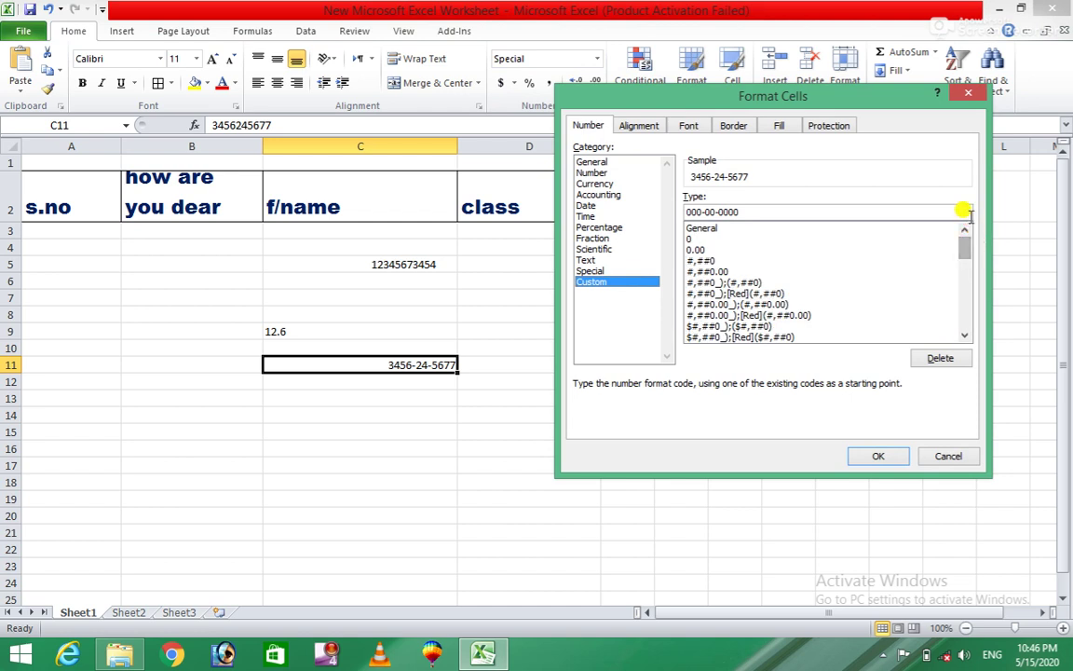
pyautogui.moveTo(966, 245); pyautogui.dragTo(960, 313)
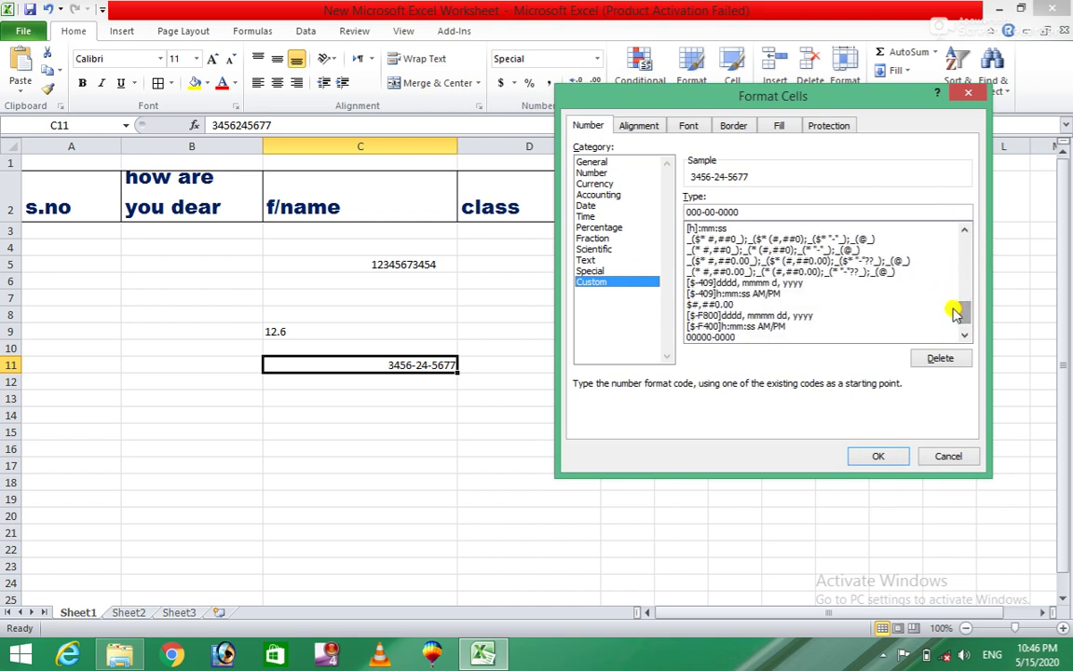
pyautogui.click(748, 284)
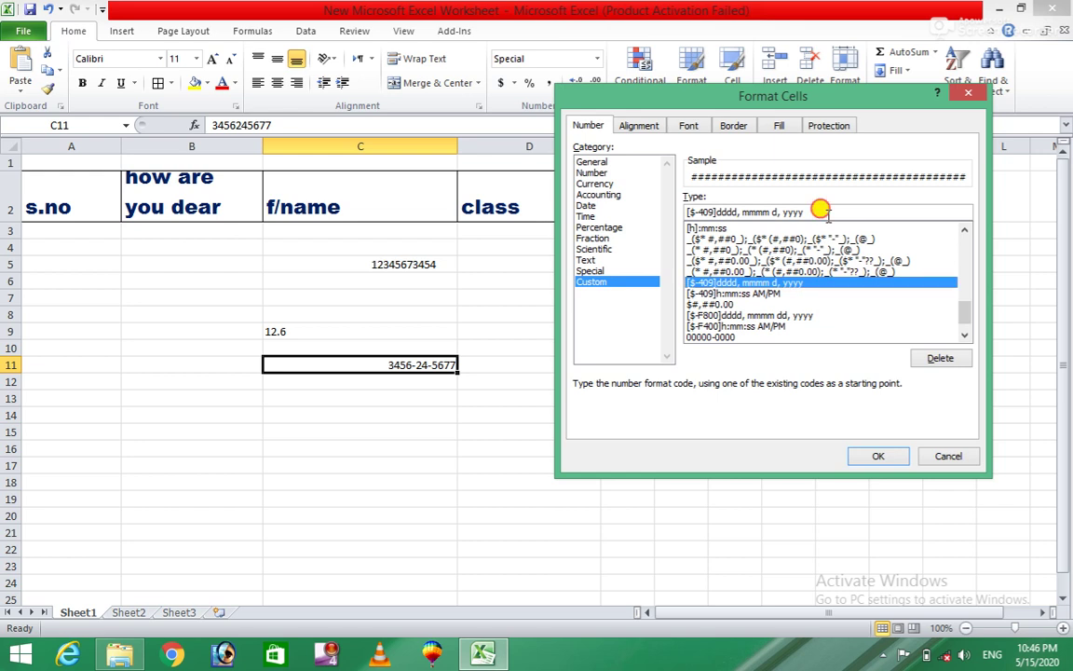
pyautogui.doubleClick(681, 212)
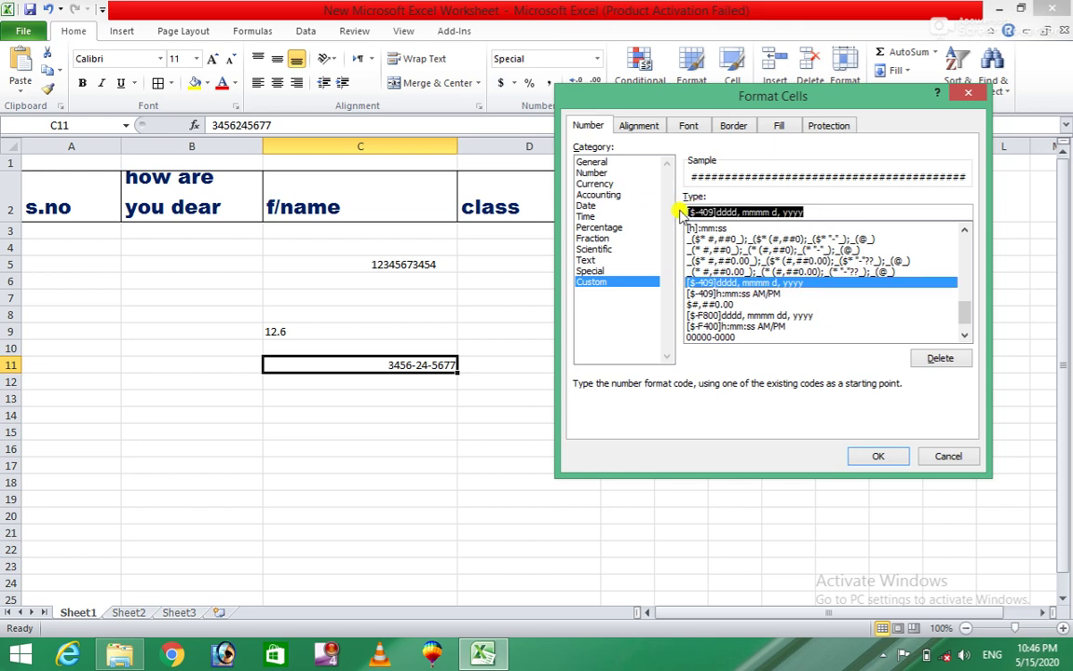
pyautogui.press('BackSpace')
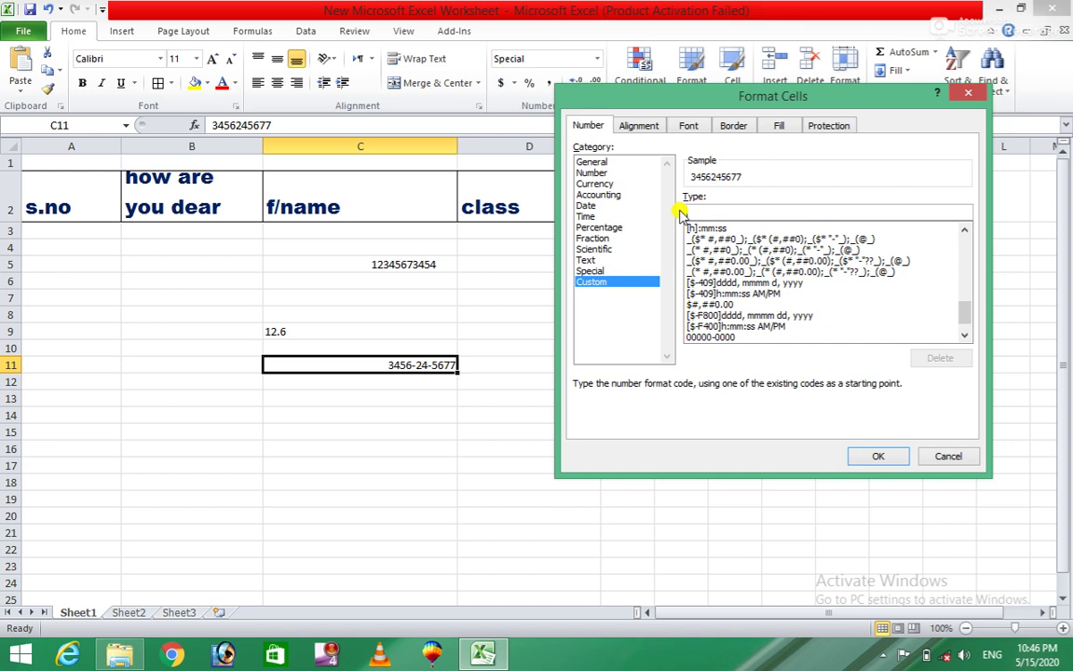
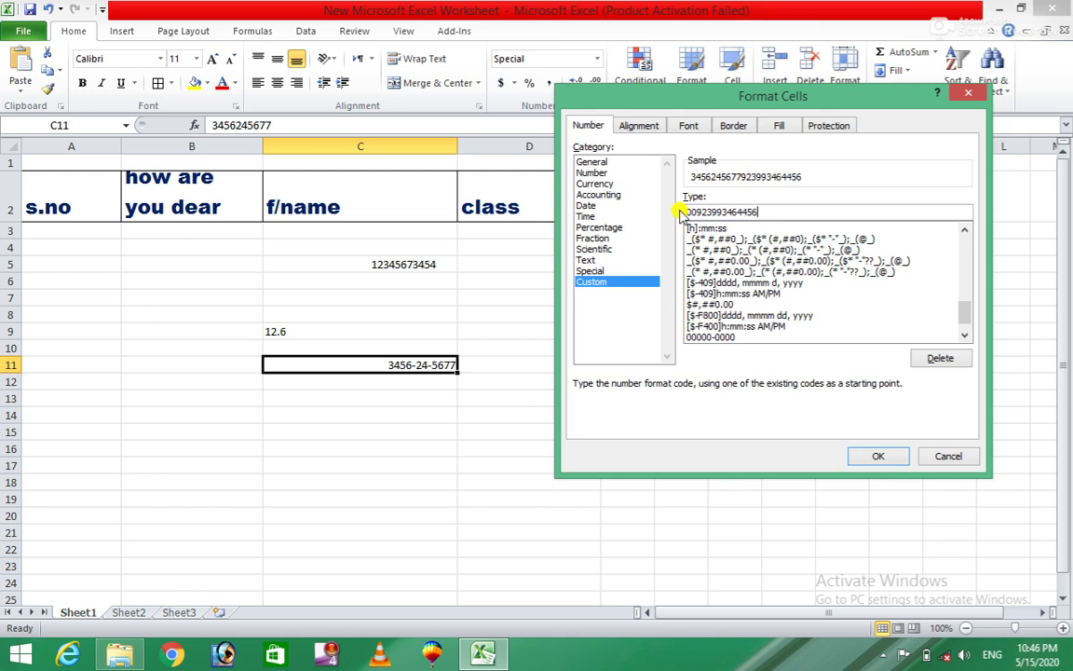
pyautogui.click(876, 456)
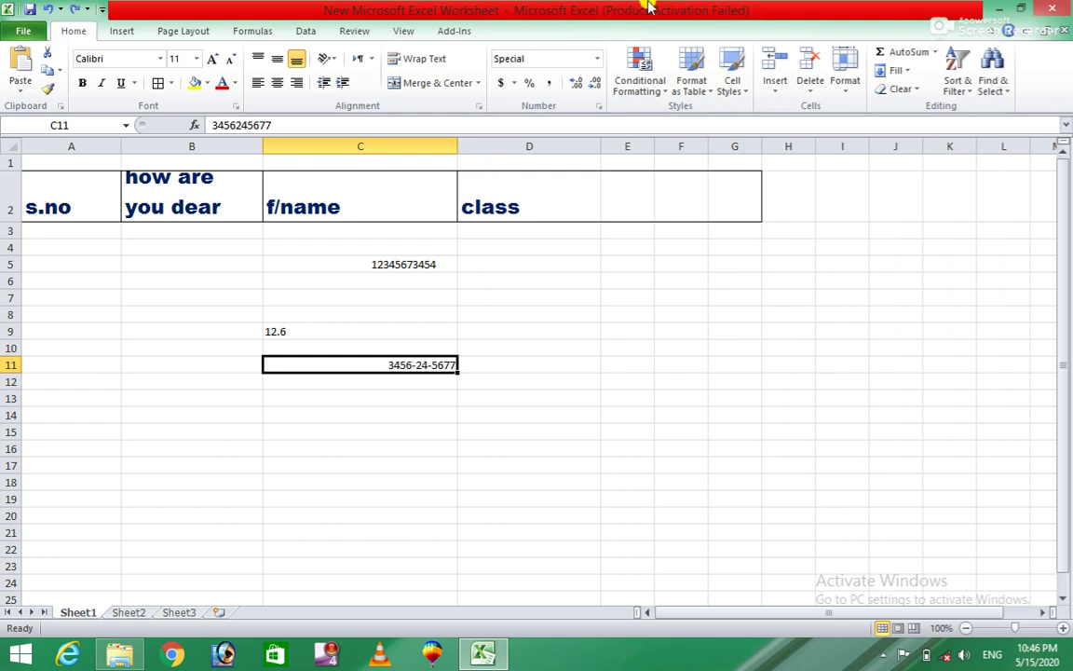
pyautogui.click(596, 59)
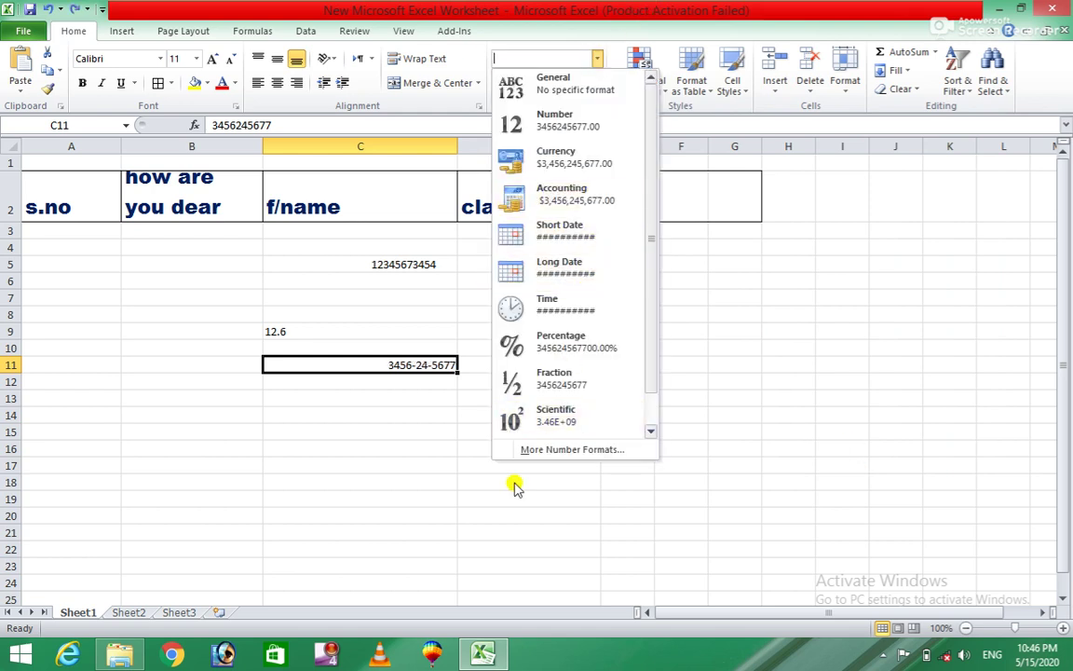
pyautogui.click(593, 451)
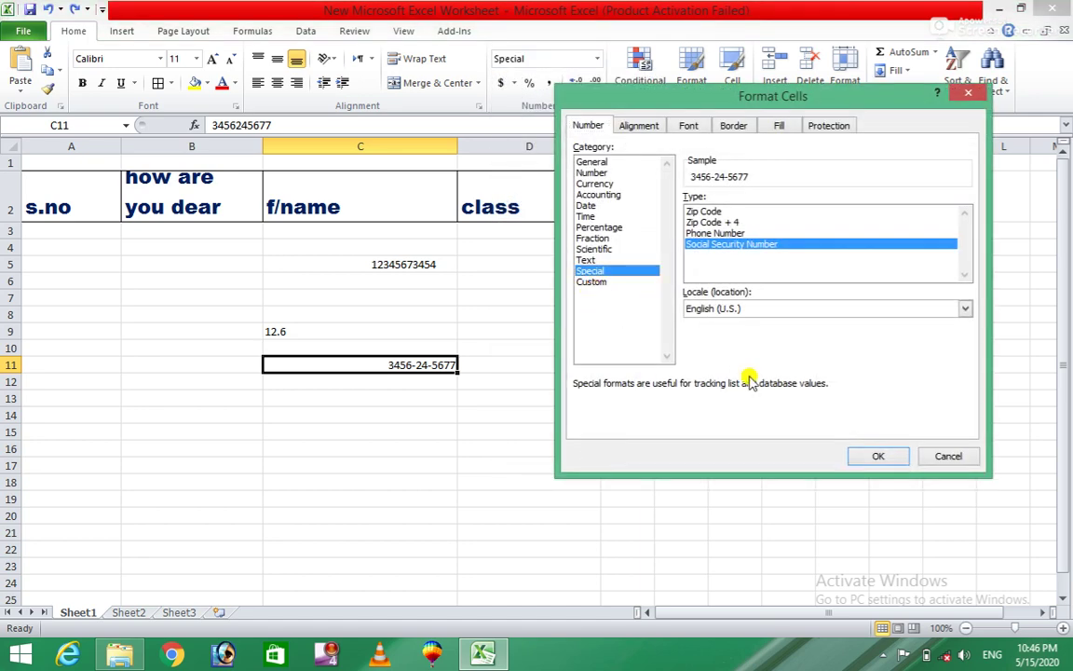
pyautogui.click(879, 310)
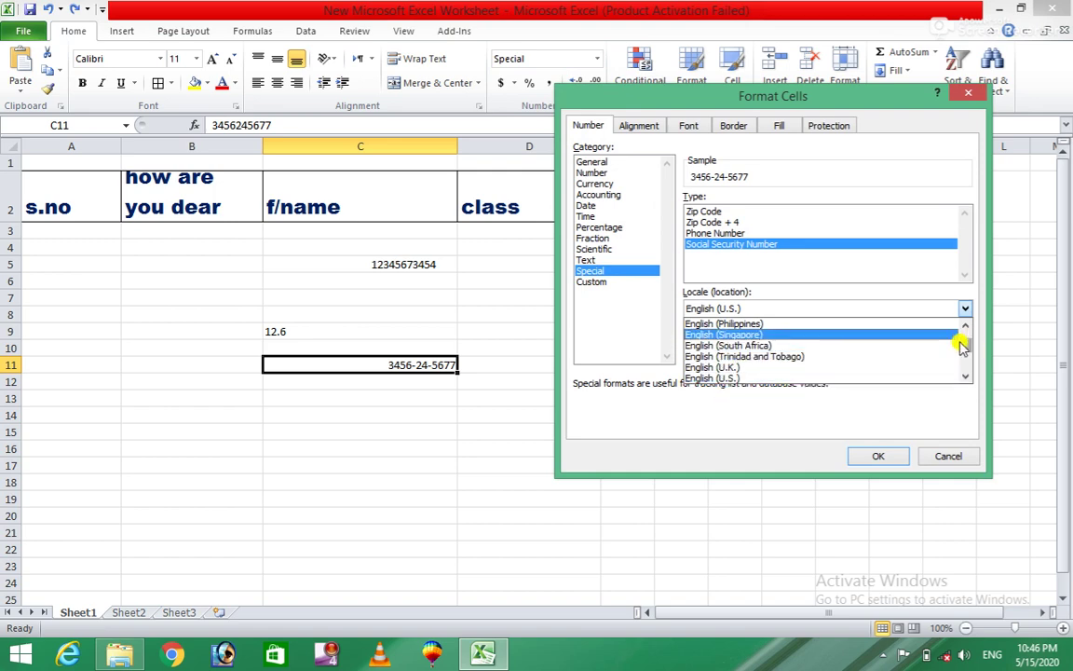
pyautogui.moveTo(965, 343); pyautogui.dragTo(966, 380)
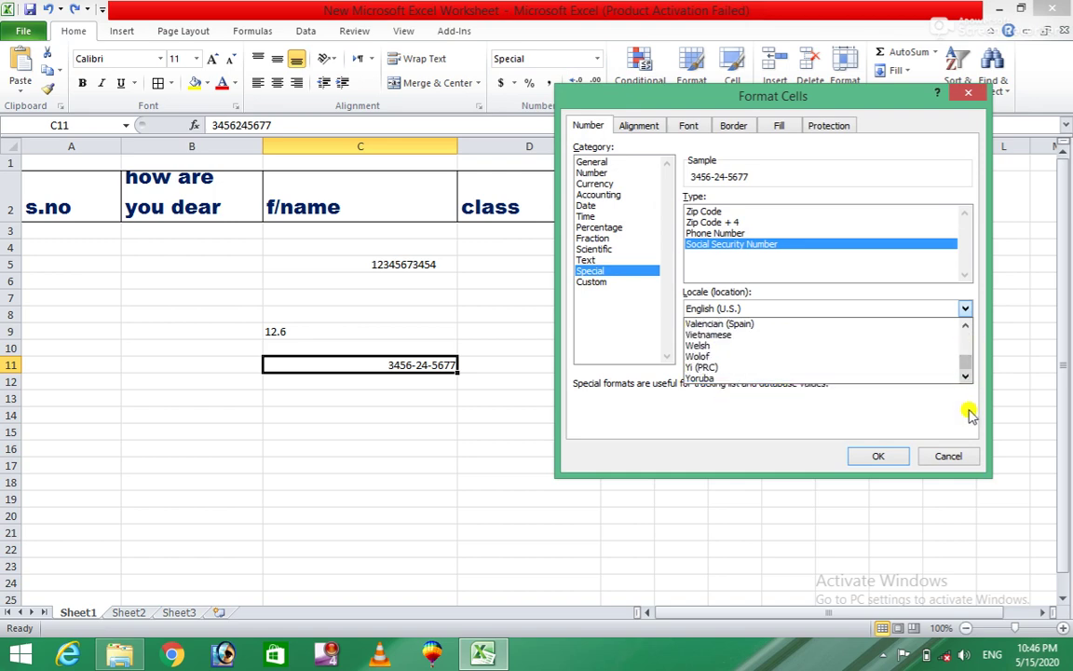
pyautogui.click(948, 457)
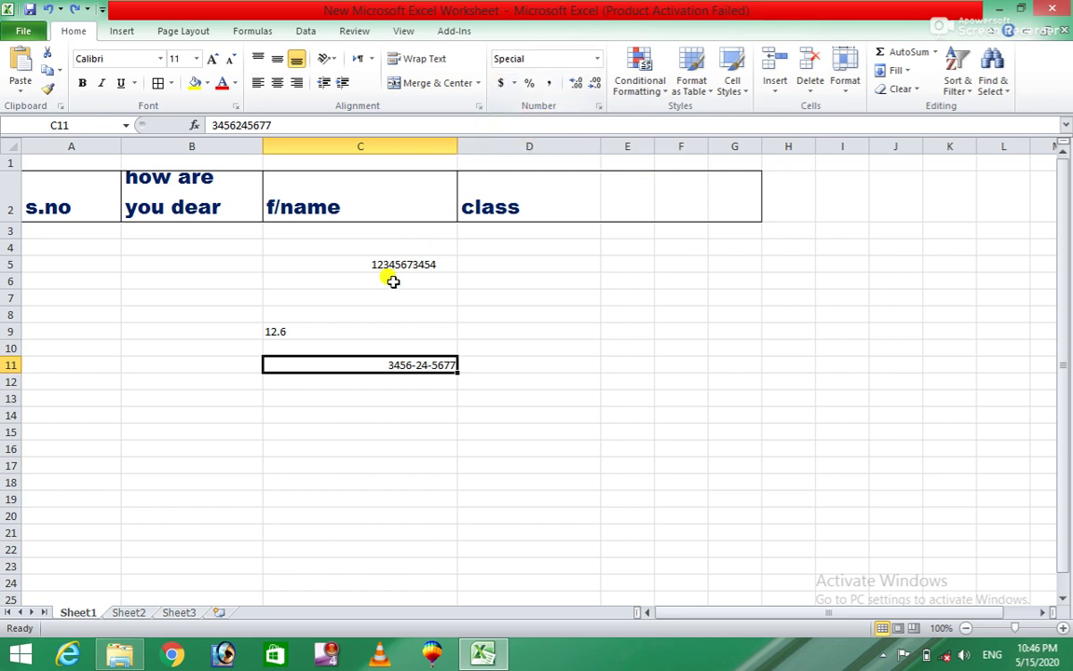
# - Cycle C11 through dollar Accounting and Percent Style, ending with Comma Style at 3,456,245,677.00
pyautogui.click(502, 88)
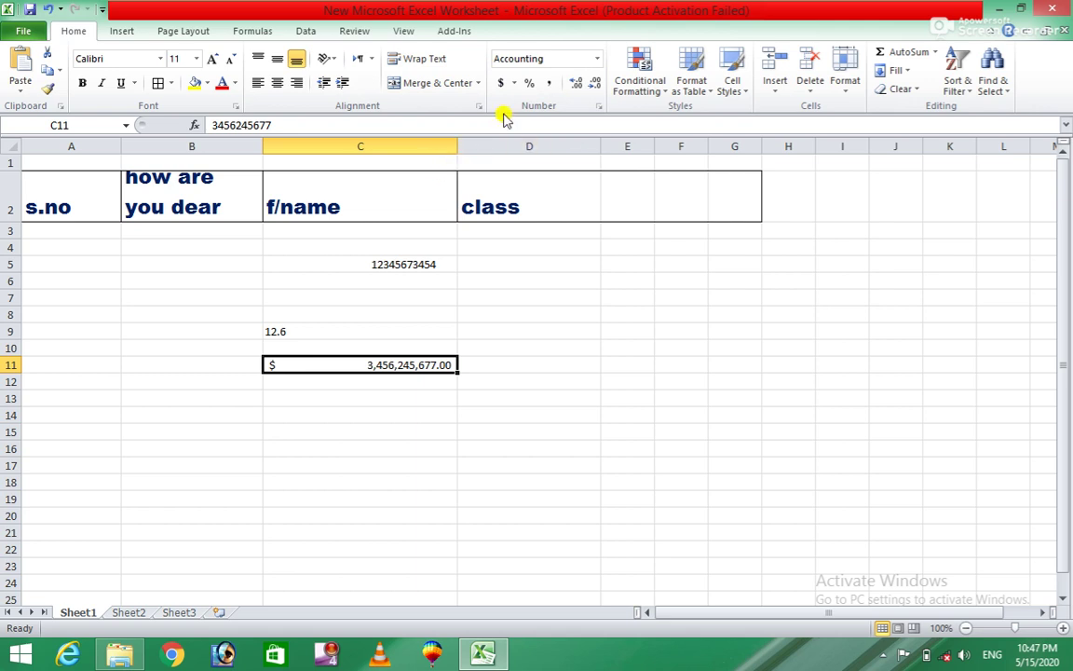
pyautogui.click(513, 84)
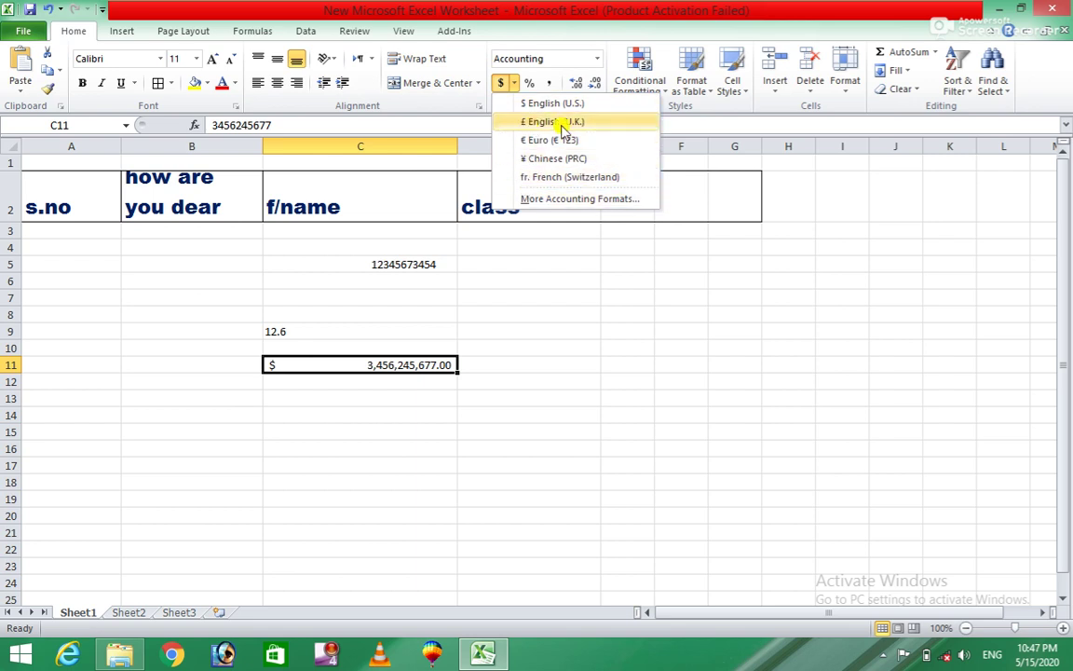
pyautogui.click(529, 84)
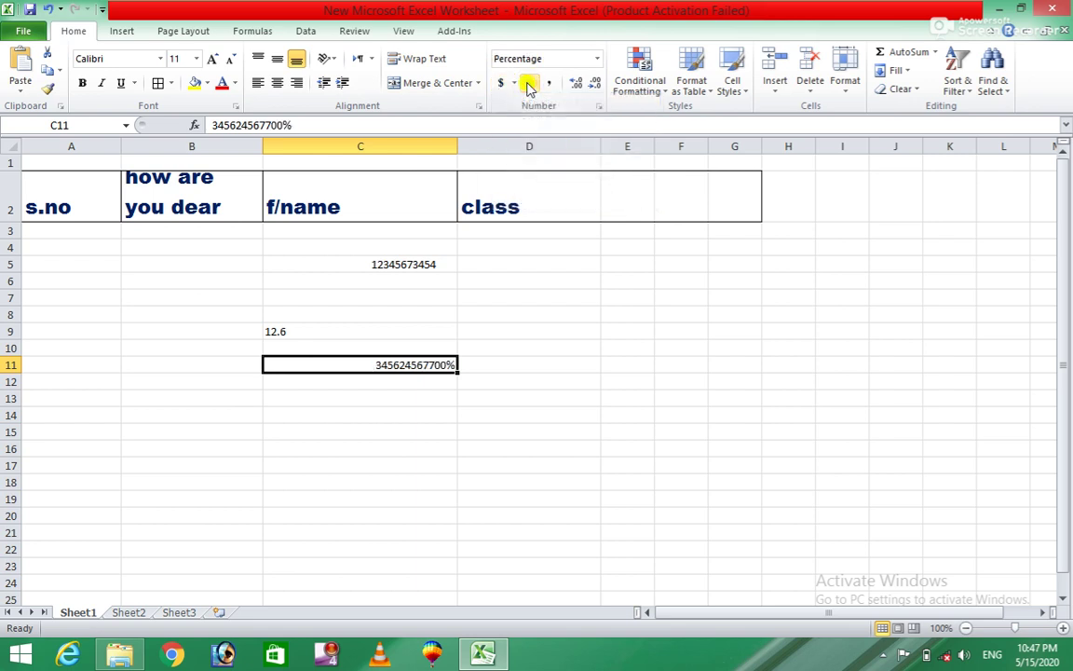
pyautogui.click(549, 86)
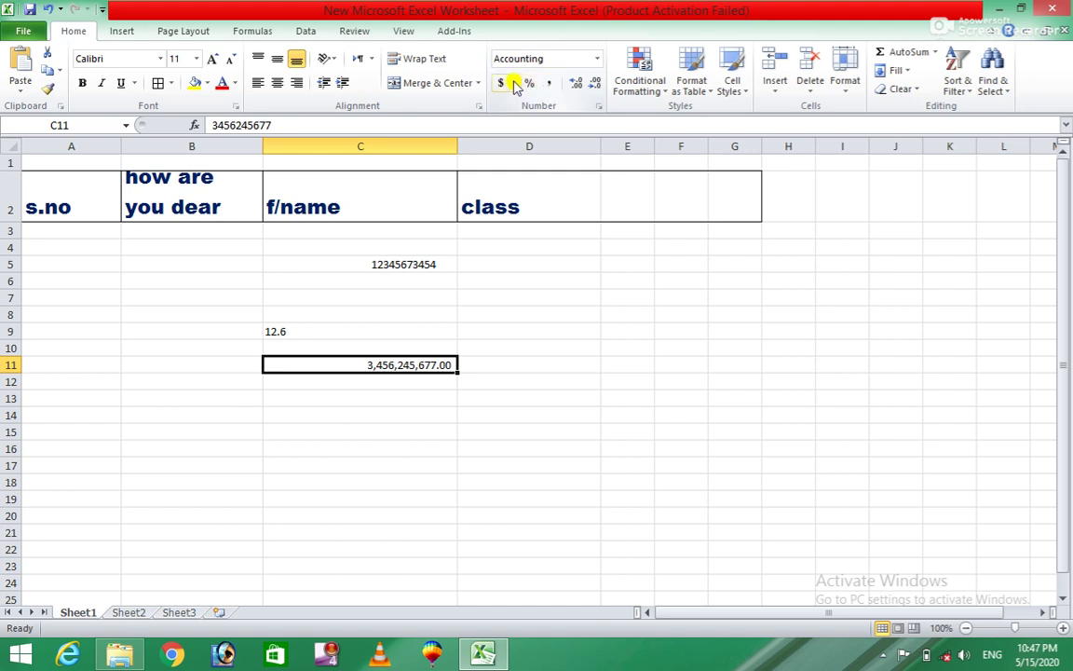
pyautogui.click(513, 84)
pyautogui.click(528, 84)
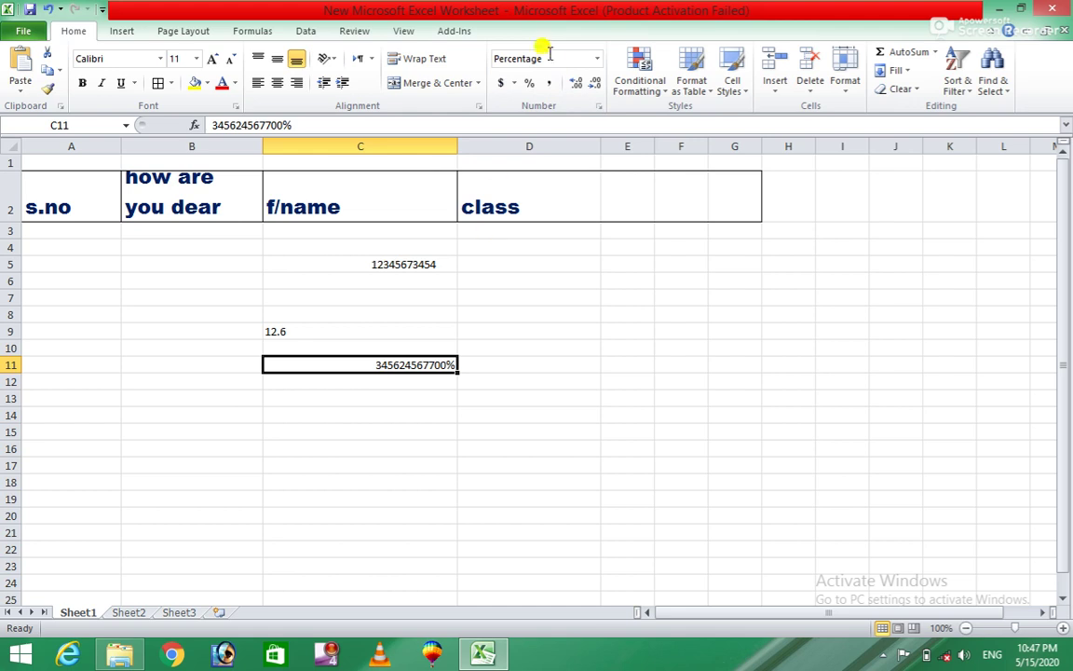
pyautogui.click(548, 83)
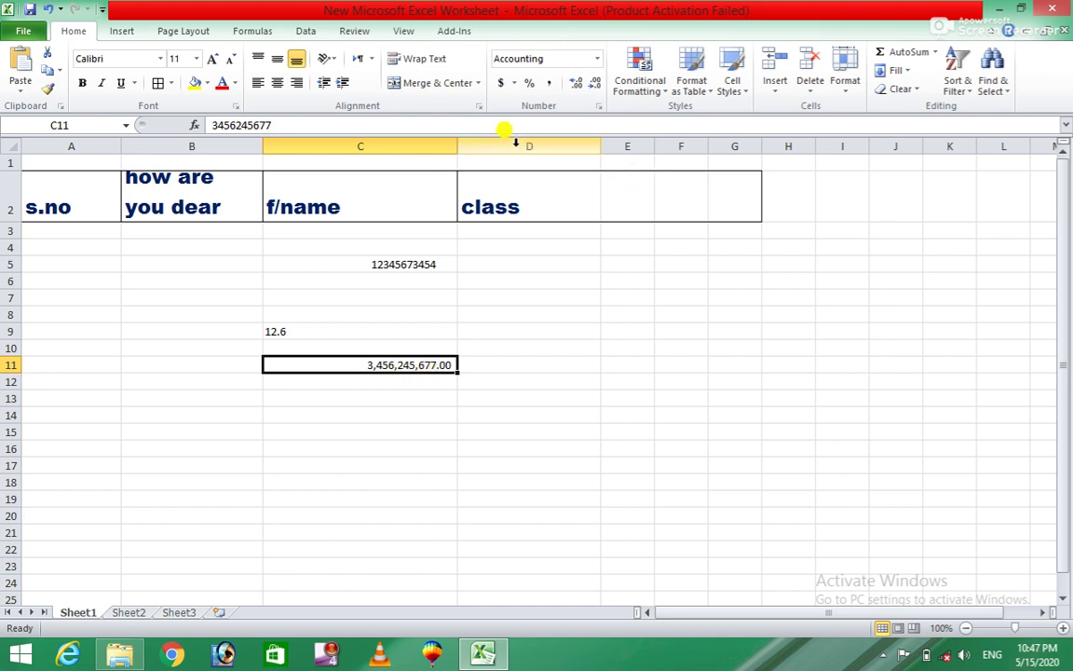
# - Add many extra decimal places to C11's displayed value
pyautogui.click(575, 85)
pyautogui.doubleClick(576, 85)
pyautogui.doubleClick(575, 85)
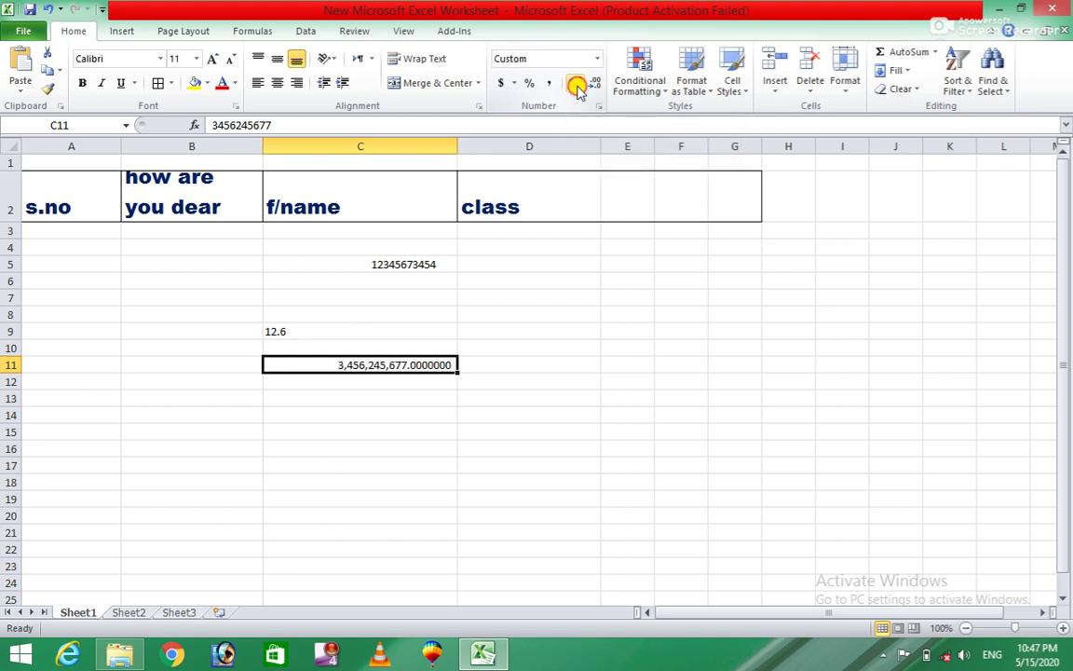
pyautogui.doubleClick(576, 85)
pyautogui.doubleClick(576, 84)
pyautogui.doubleClick(576, 85)
pyautogui.doubleClick(576, 84)
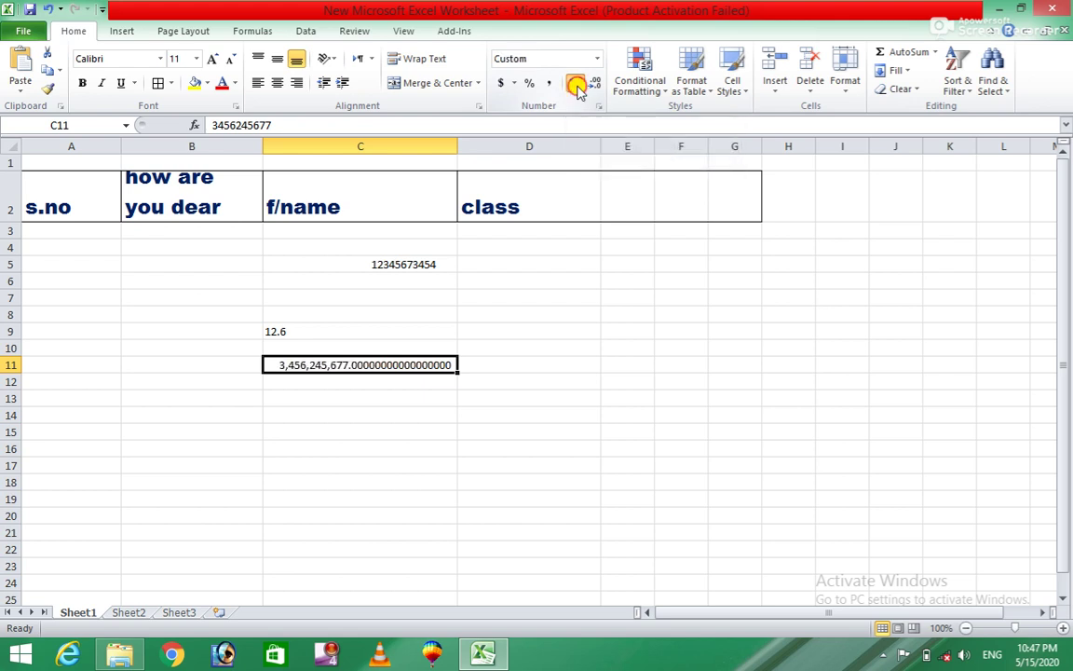
pyautogui.doubleClick(576, 85)
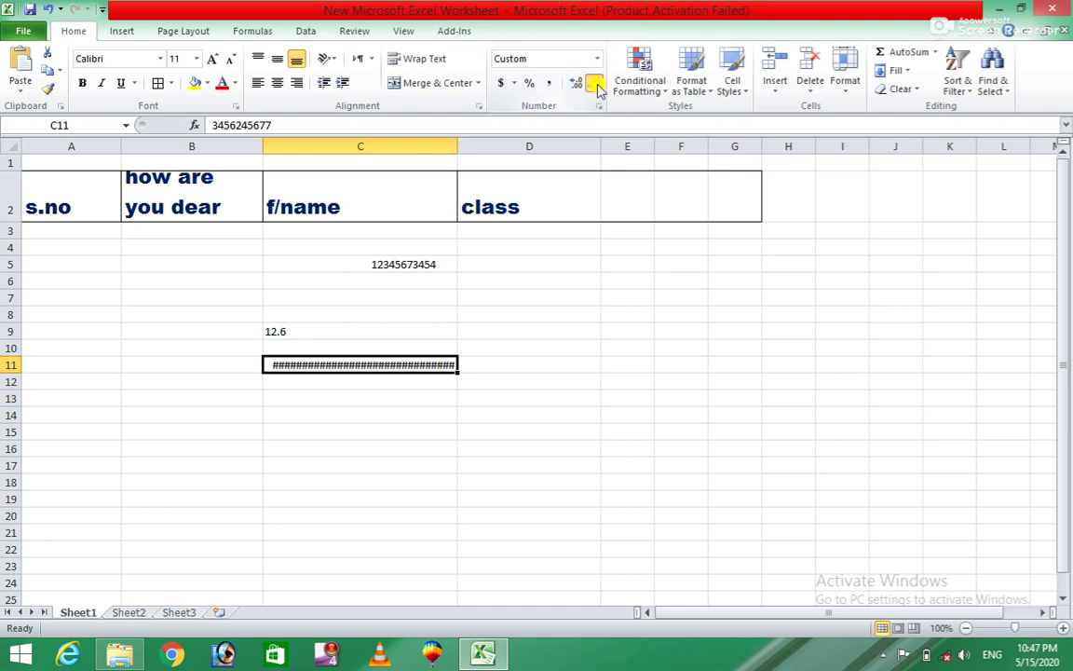
# - Remove all decimal places so C11 shows 3,456,245,677
pyautogui.doubleClick(596, 84)
pyautogui.doubleClick(596, 84)
pyautogui.doubleClick(597, 84)
pyautogui.tripleClick(596, 84)
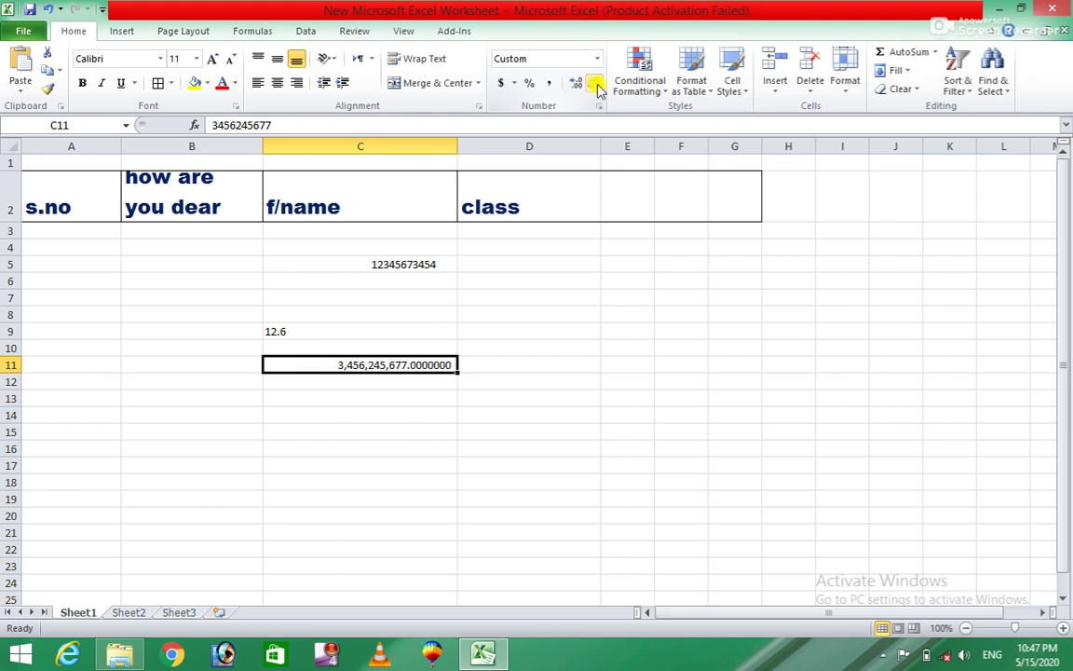
pyautogui.tripleClick(596, 84)
pyautogui.tripleClick(596, 83)
pyautogui.click(596, 84)
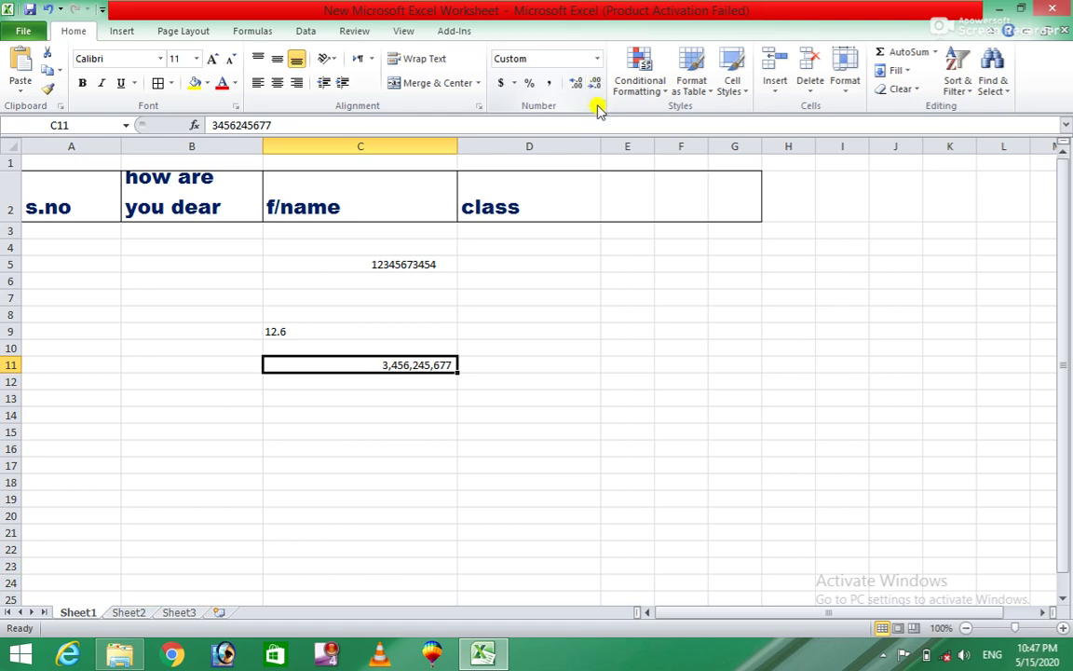
pyautogui.click(597, 106)
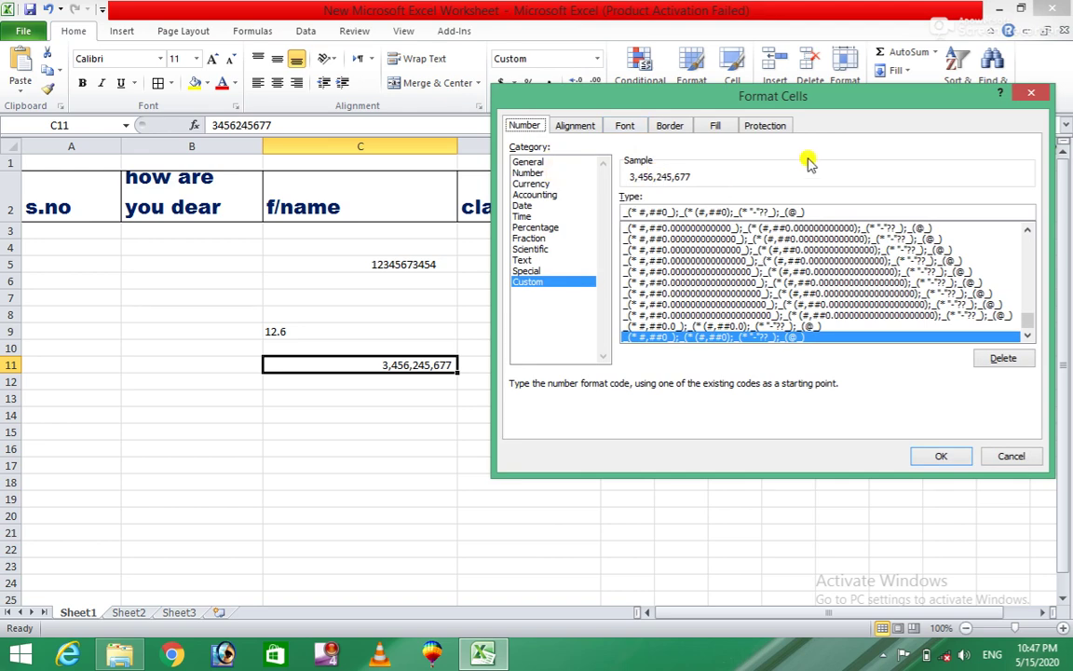
pyautogui.press('Escape')
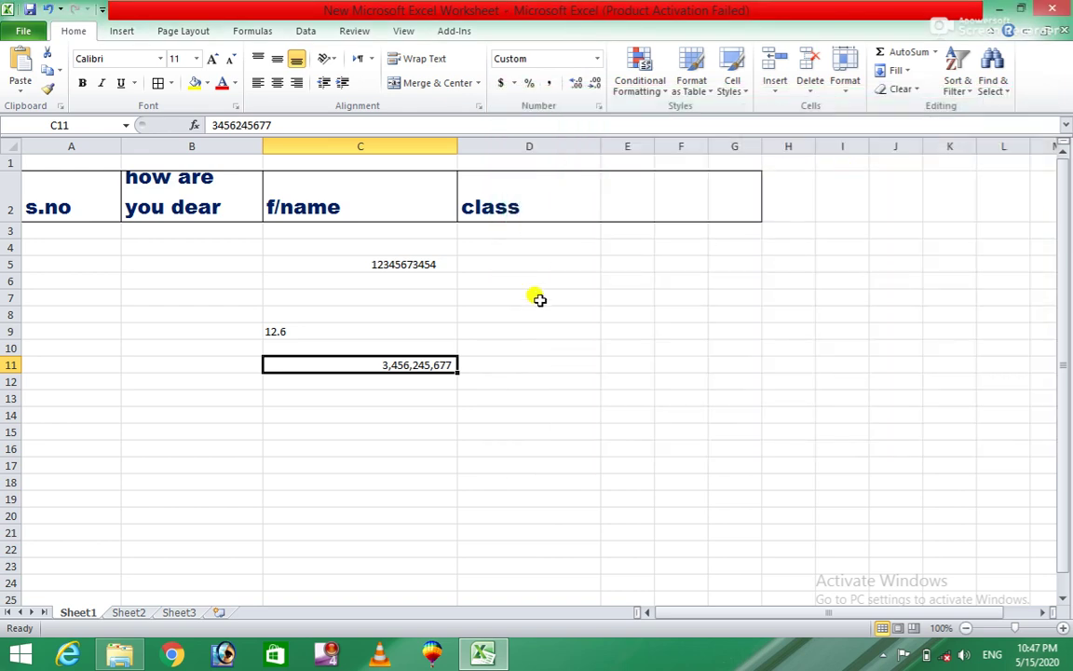